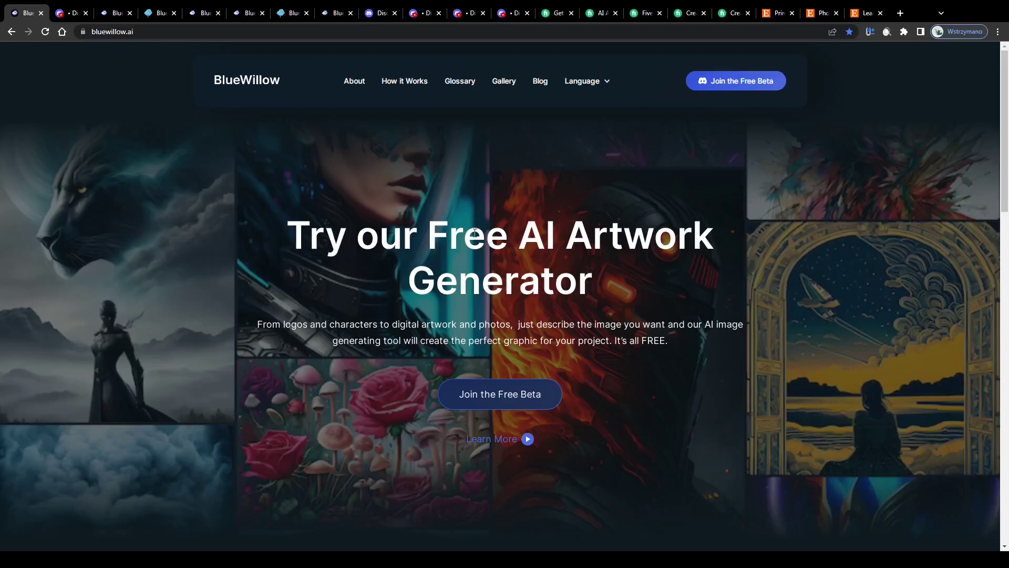
- Examine BlueWillow's home page headline and the generated images posted in Midjourney's newbies-60 Discord channel
{"action": "scroll", "coordinate": [497, 241], "scroll_direction": "up", "scroll_amount": 3}
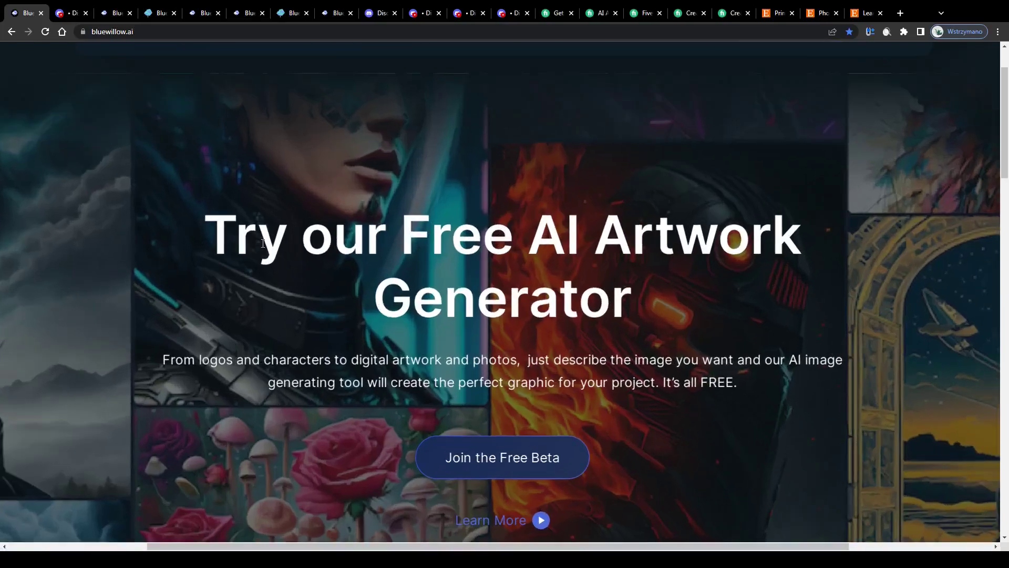
{"action": "left_click_drag", "start_coordinate": [205, 240], "coordinate": [647, 295]}
{"action": "key", "text": "ctrl+Tab"}
{"action": "scroll", "coordinate": [368, 172], "scroll_direction": "down", "scroll_amount": 6}
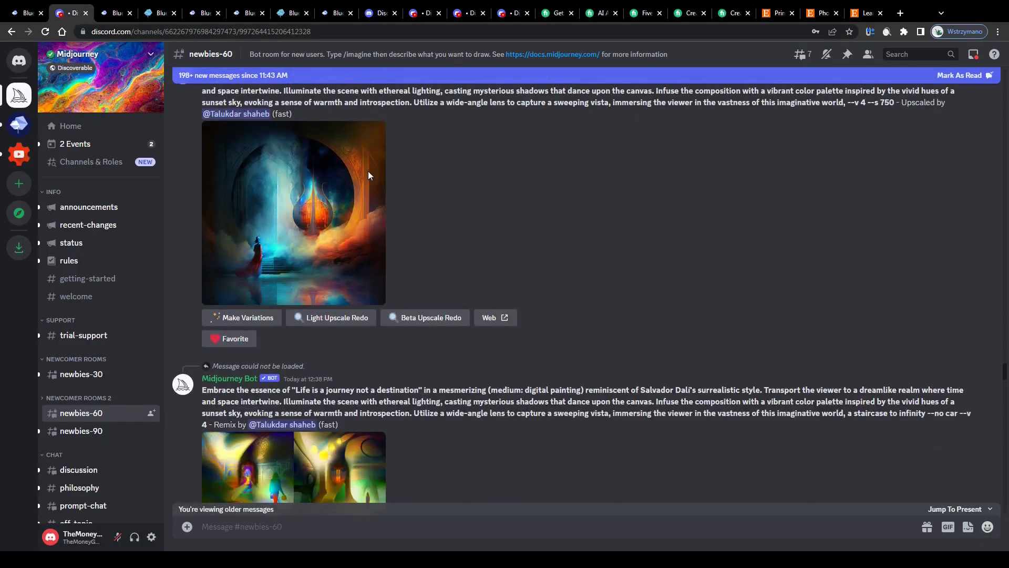
{"action": "scroll", "coordinate": [368, 171], "scroll_direction": "down", "scroll_amount": 15}
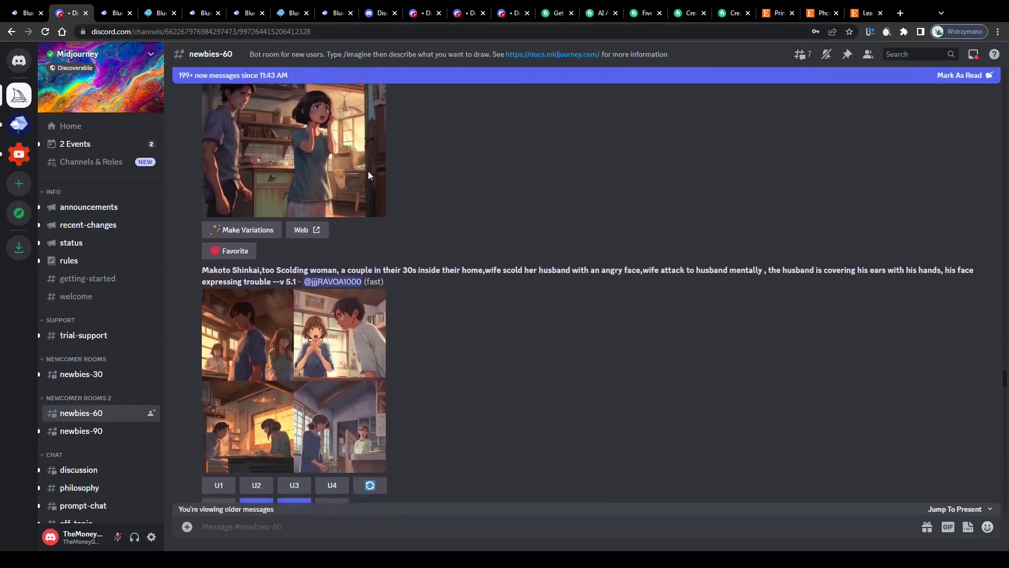
{"action": "scroll", "coordinate": [368, 171], "scroll_direction": "down", "scroll_amount": 15}
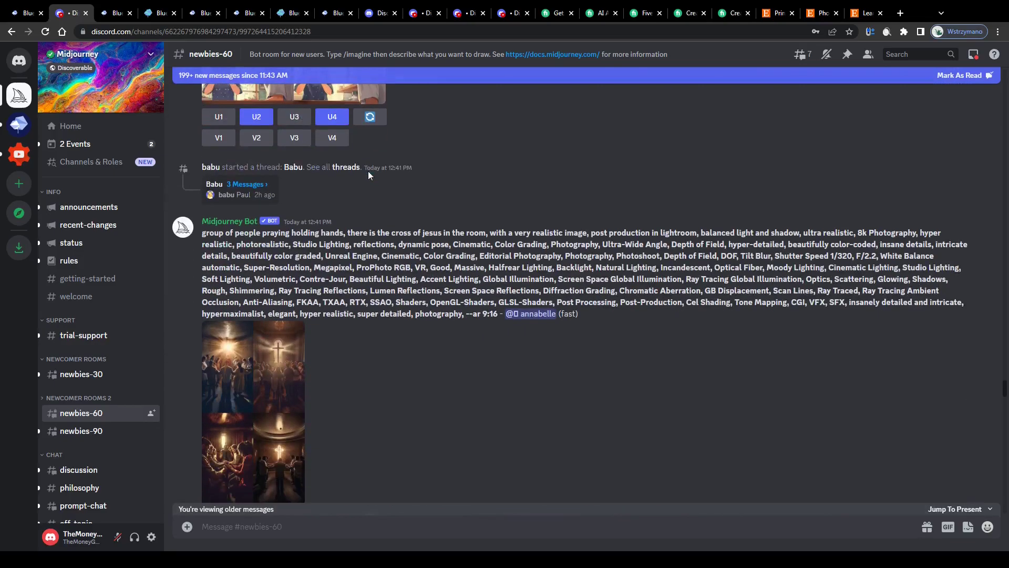
{"action": "scroll", "coordinate": [368, 172], "scroll_direction": "down", "scroll_amount": 8}
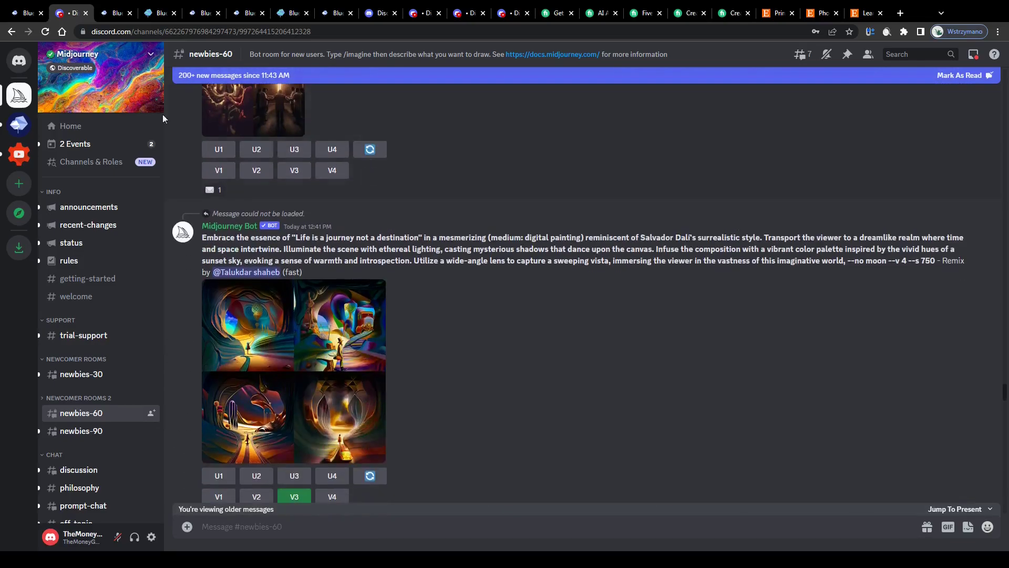
- Return to the BlueWillow home page and look over its headline, How It Works section and site title
{"action": "left_click", "coordinate": [24, 13]}
{"action": "left_click", "coordinate": [557, 234]}
{"action": "double_click", "coordinate": [557, 234]}
{"action": "left_click_drag", "start_coordinate": [591, 232], "coordinate": [529, 242]}
{"action": "scroll", "coordinate": [528, 242], "scroll_direction": "down", "scroll_amount": 3}
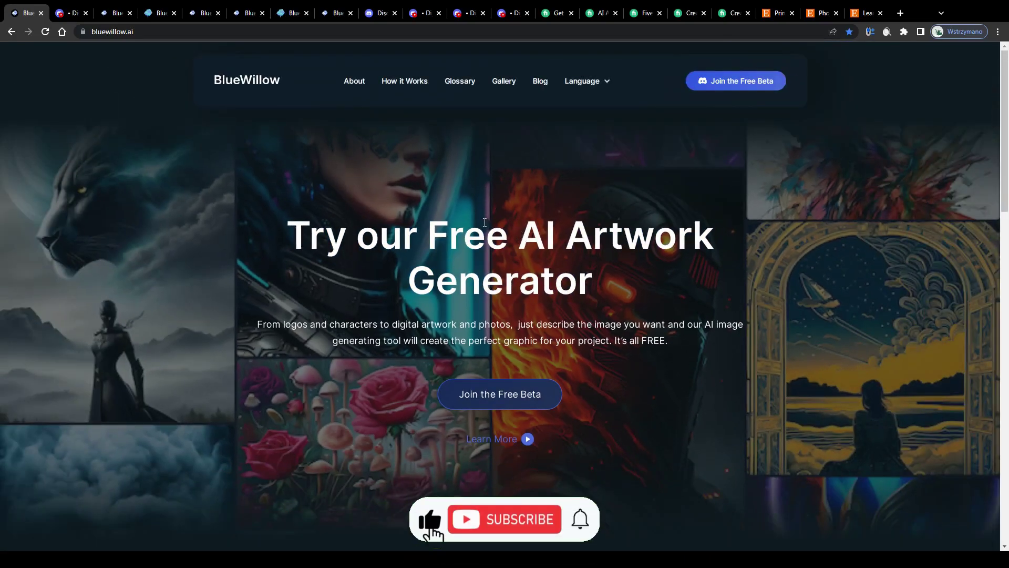
{"action": "scroll", "coordinate": [485, 222], "scroll_direction": "down", "scroll_amount": 7}
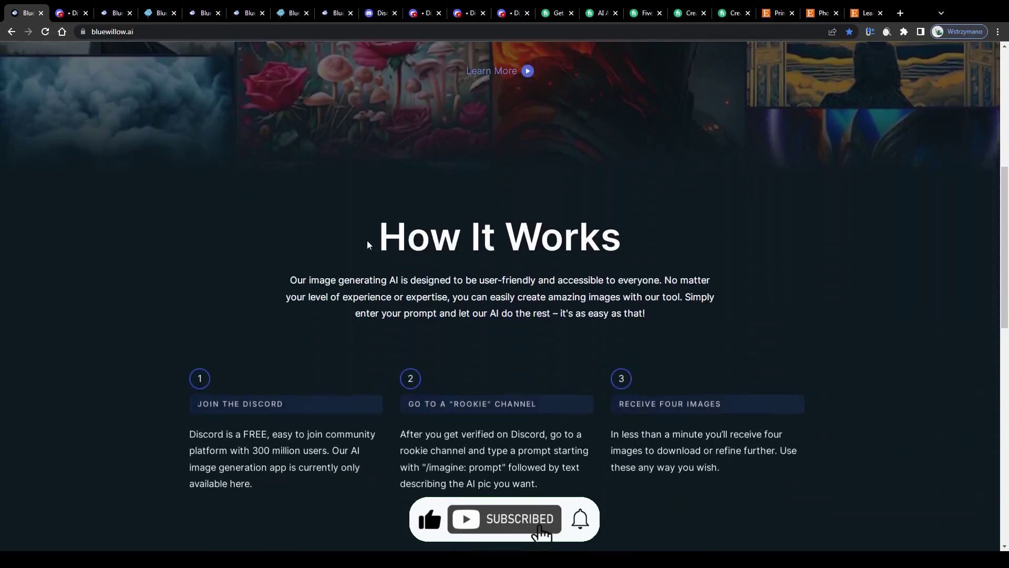
{"action": "mouse_move", "coordinate": [367, 241]}
{"action": "left_mouse_down"}
{"action": "mouse_move", "coordinate": [645, 239]}
{"action": "mouse_move", "coordinate": [368, 240]}
{"action": "left_mouse_up"}
{"action": "scroll", "coordinate": [318, 323], "scroll_direction": "up", "scroll_amount": 7}
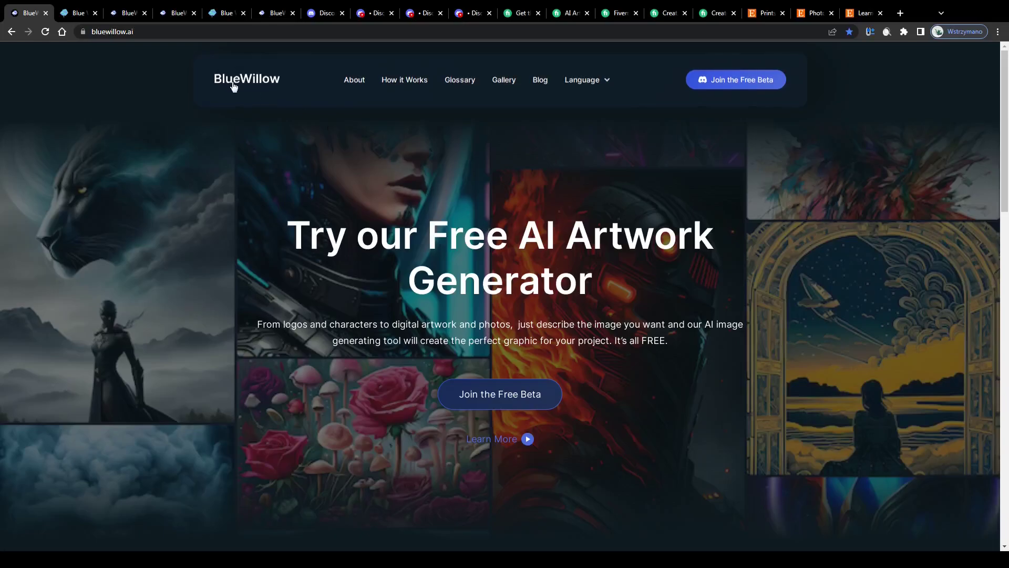
{"action": "scroll", "coordinate": [209, 65], "scroll_direction": "up", "scroll_amount": 8}
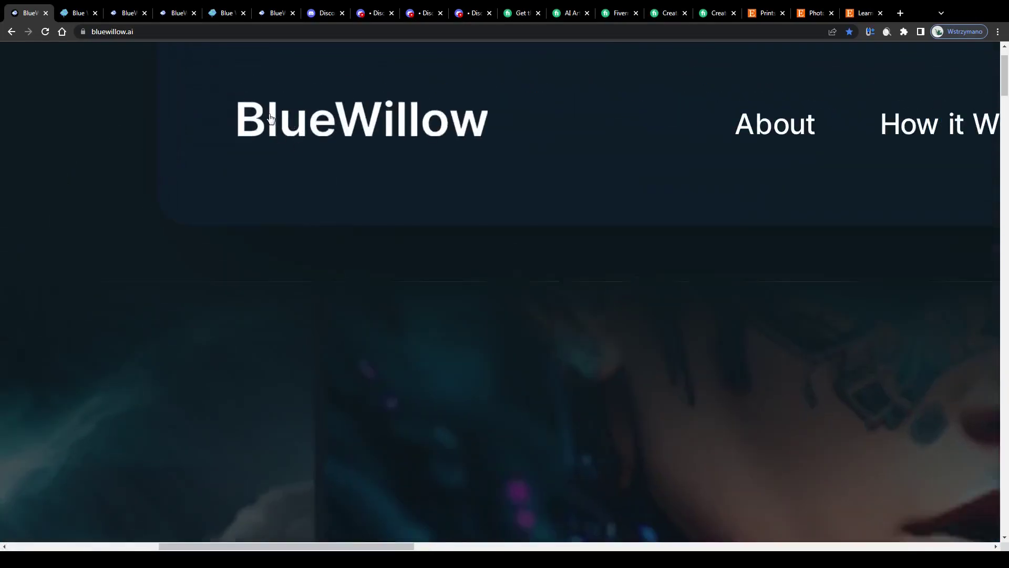
{"action": "scroll", "coordinate": [379, 133], "scroll_direction": "down", "scroll_amount": 6}
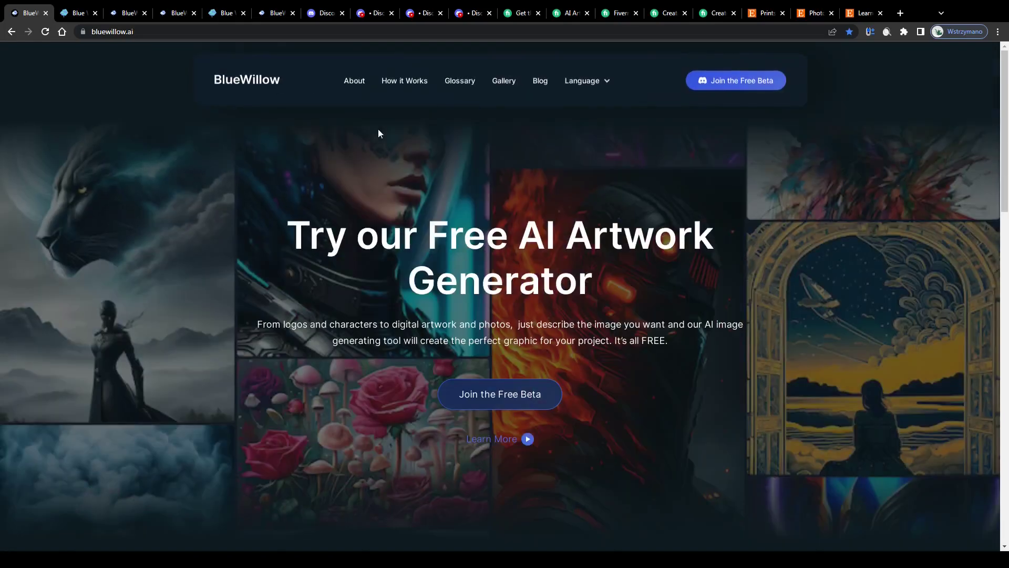
- Read the BlueWillow home page from the main headline through the How It Works introduction
{"action": "scroll", "coordinate": [379, 132], "scroll_direction": "down", "scroll_amount": 1}
{"action": "left_click_drag", "start_coordinate": [450, 182], "coordinate": [636, 233]}
{"action": "left_click", "coordinate": [636, 232]}
{"action": "mouse_move", "coordinate": [450, 182]}
{"action": "left_mouse_down"}
{"action": "mouse_move", "coordinate": [619, 230]}
{"action": "mouse_move", "coordinate": [464, 185]}
{"action": "left_mouse_up"}
{"action": "scroll", "coordinate": [487, 175], "scroll_direction": "down", "scroll_amount": 2}
{"action": "mouse_move", "coordinate": [380, 437]}
{"action": "left_mouse_down"}
{"action": "mouse_move", "coordinate": [620, 429]}
{"action": "mouse_move", "coordinate": [379, 431]}
{"action": "left_mouse_up"}
{"action": "scroll", "coordinate": [356, 421], "scroll_direction": "down", "scroll_amount": 1}
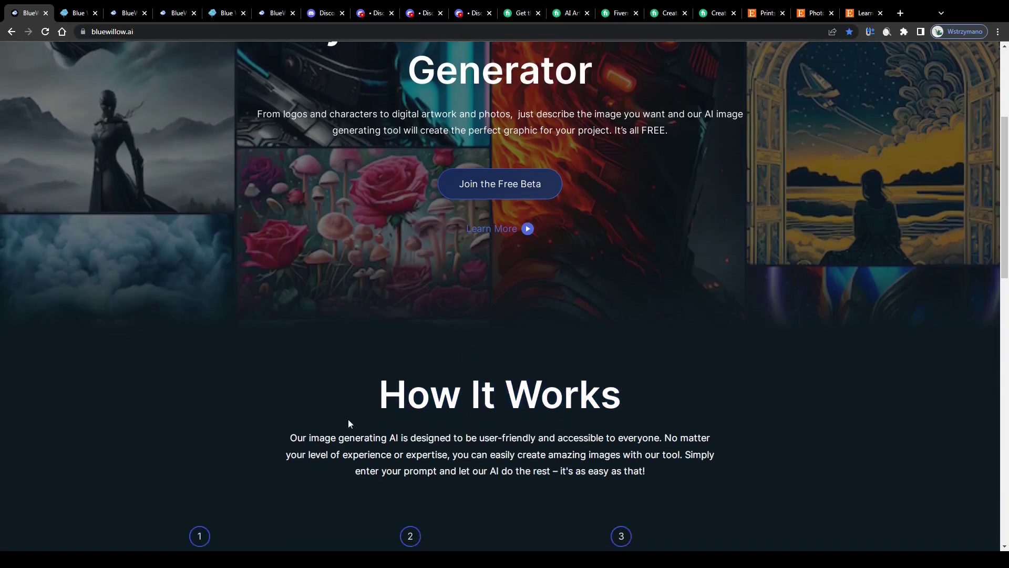
{"action": "scroll", "coordinate": [300, 437], "scroll_direction": "up", "scroll_amount": 2}
{"action": "mouse_move", "coordinate": [282, 424]}
{"action": "left_mouse_down"}
{"action": "mouse_move", "coordinate": [484, 424]}
{"action": "mouse_move", "coordinate": [269, 424]}
{"action": "left_mouse_up"}
{"action": "scroll", "coordinate": [415, 329], "scroll_direction": "down", "scroll_amount": 2}
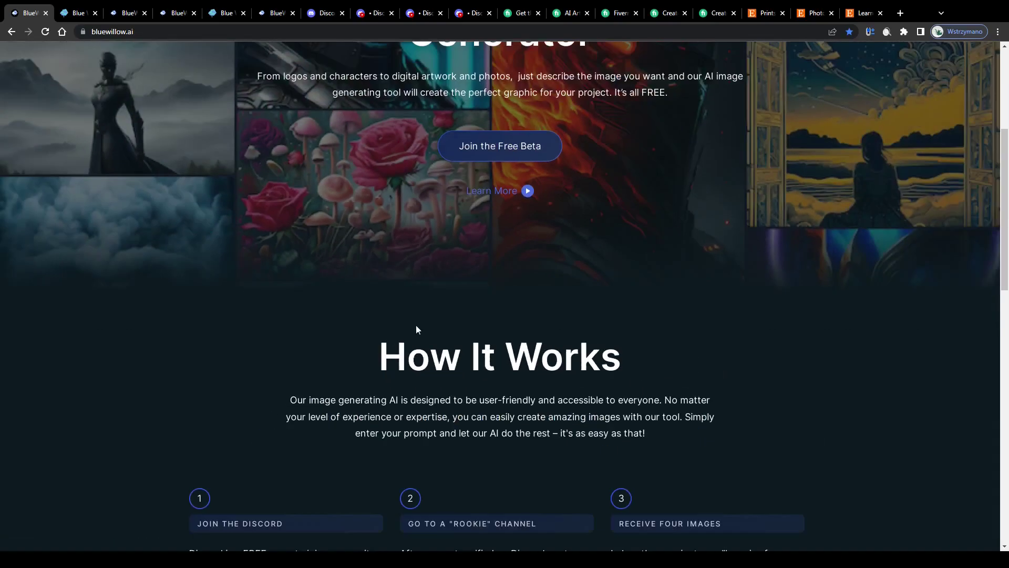
{"action": "scroll", "coordinate": [415, 328], "scroll_direction": "up", "scroll_amount": 5}
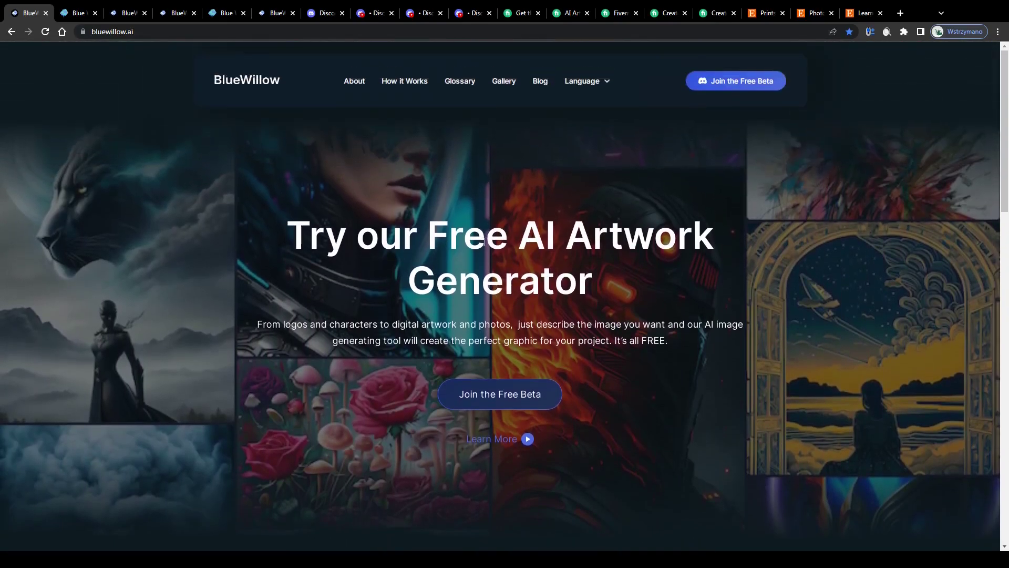
- Open the BlueWillow (Beta) gallery and browse its first sample images
{"action": "key", "text": "ctrl+Tab"}
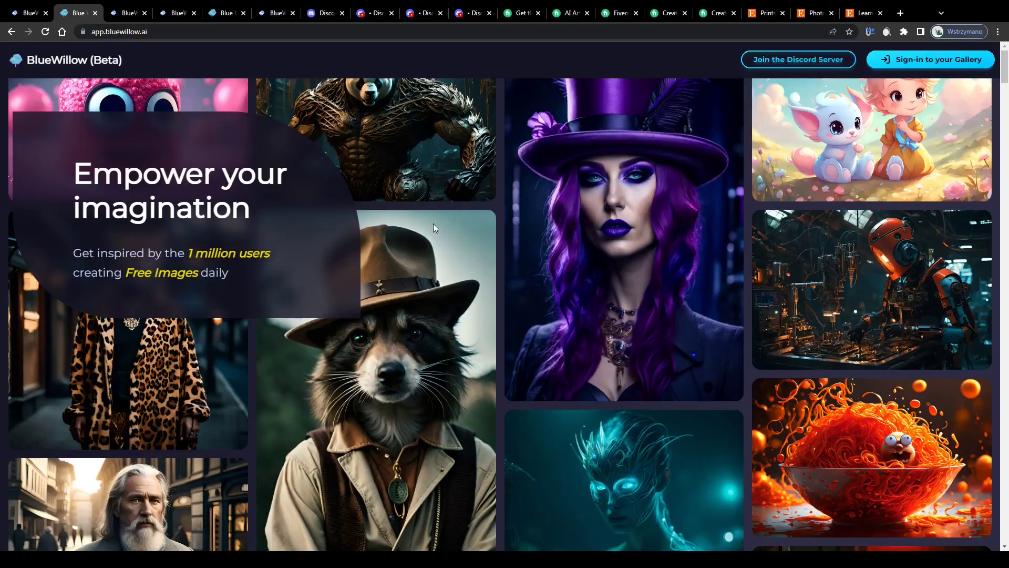
{"action": "scroll", "coordinate": [433, 223], "scroll_direction": "down", "scroll_amount": 2}
{"action": "scroll", "coordinate": [433, 231], "scroll_direction": "down", "scroll_amount": 6}
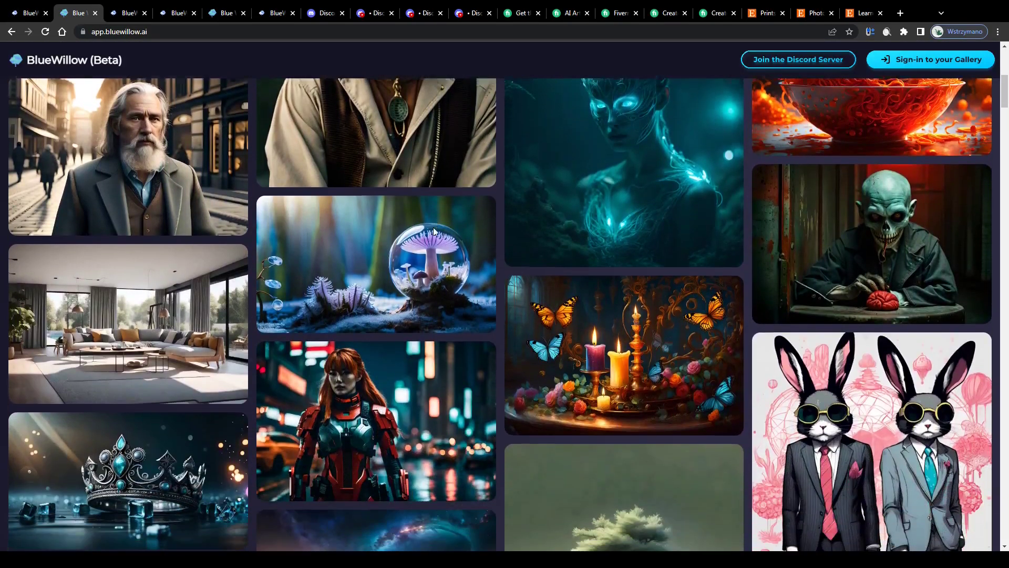
{"action": "scroll", "coordinate": [433, 232], "scroll_direction": "down", "scroll_amount": 4}
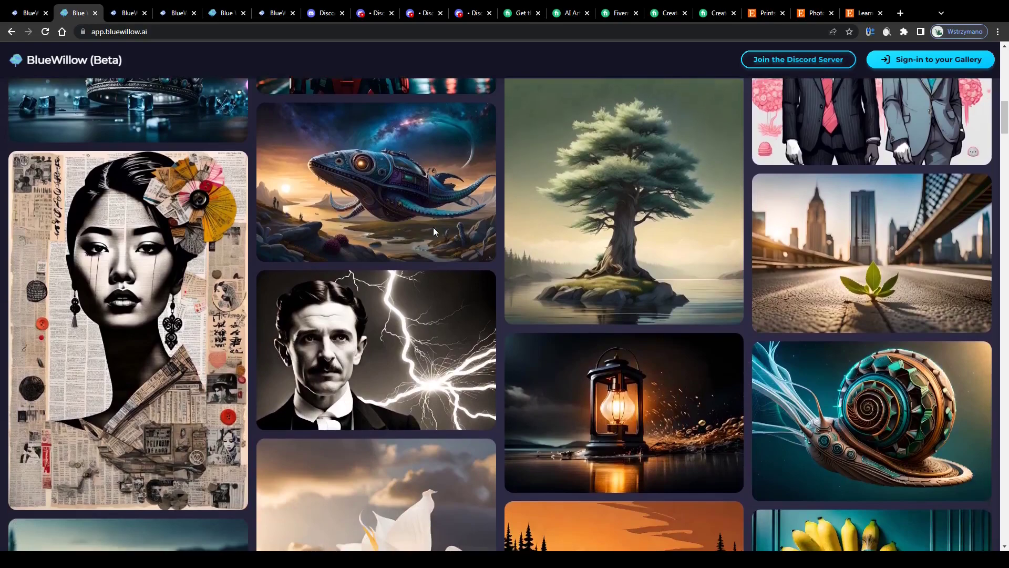
{"action": "scroll", "coordinate": [433, 232], "scroll_direction": "up", "scroll_amount": 6}
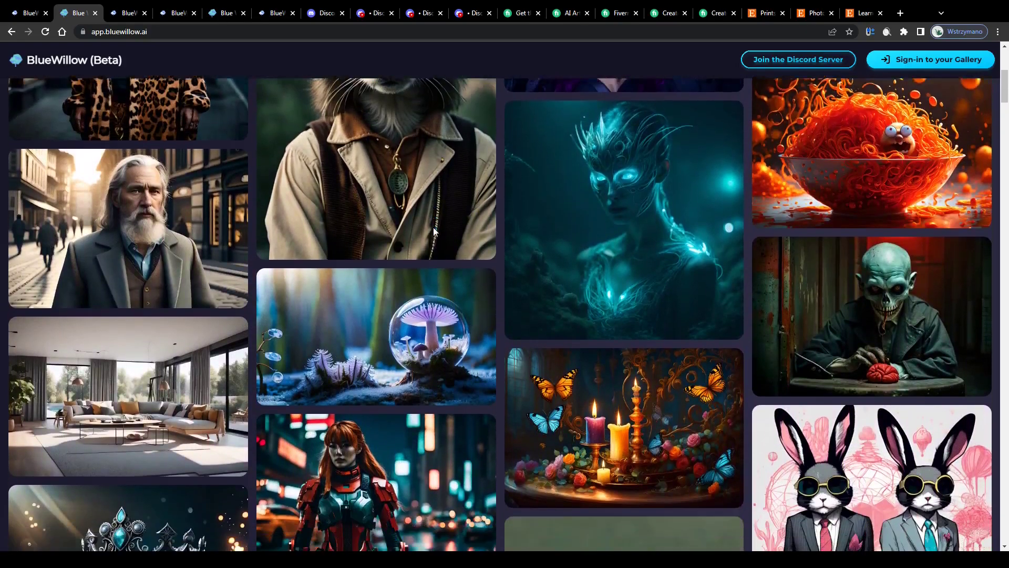
{"action": "scroll", "coordinate": [433, 227], "scroll_direction": "down", "scroll_amount": 3}
- Highlight "From logos and characters to digital artwork and photos" in the home page's description
{"action": "left_click", "coordinate": [26, 13]}
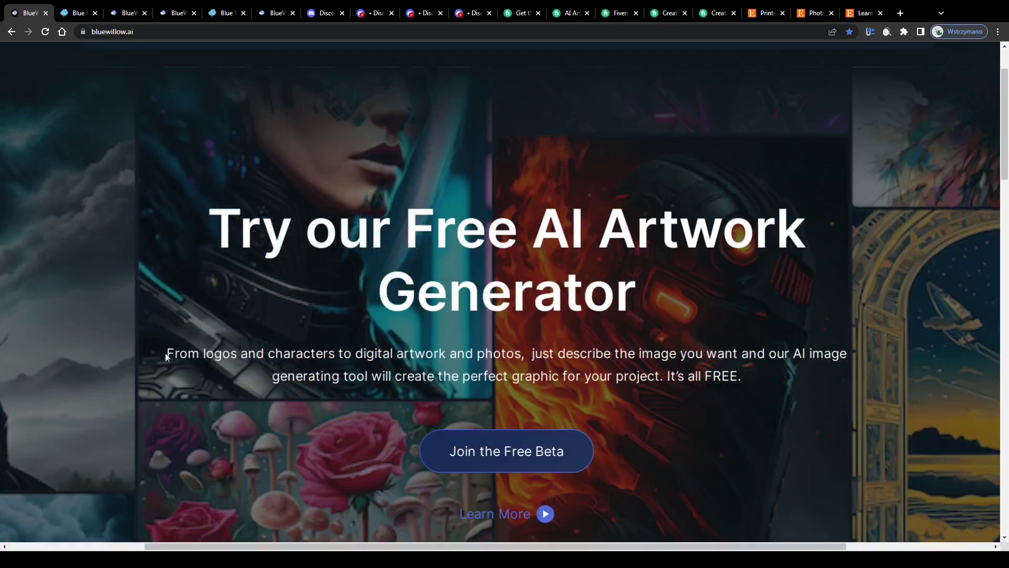
{"action": "left_click_drag", "start_coordinate": [169, 353], "coordinate": [411, 352]}
{"action": "left_click_drag", "start_coordinate": [472, 351], "coordinate": [520, 350]}
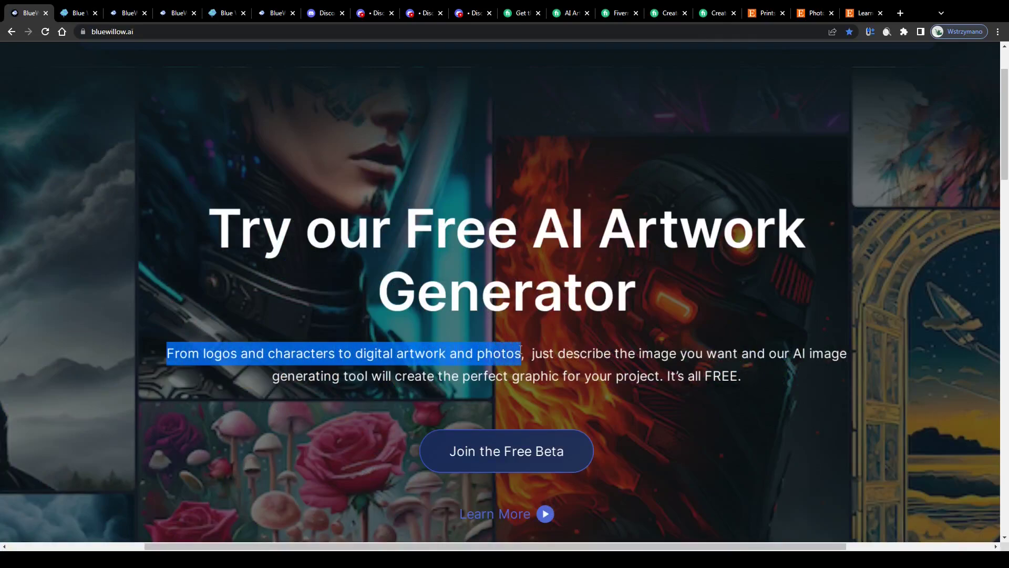
{"action": "left_click_drag", "start_coordinate": [531, 232], "coordinate": [607, 235]}
- Return to the BlueWillow gallery and examine the variety of portraits, landscapes and illustrations further down
{"action": "key", "text": "ctrl+Tab"}
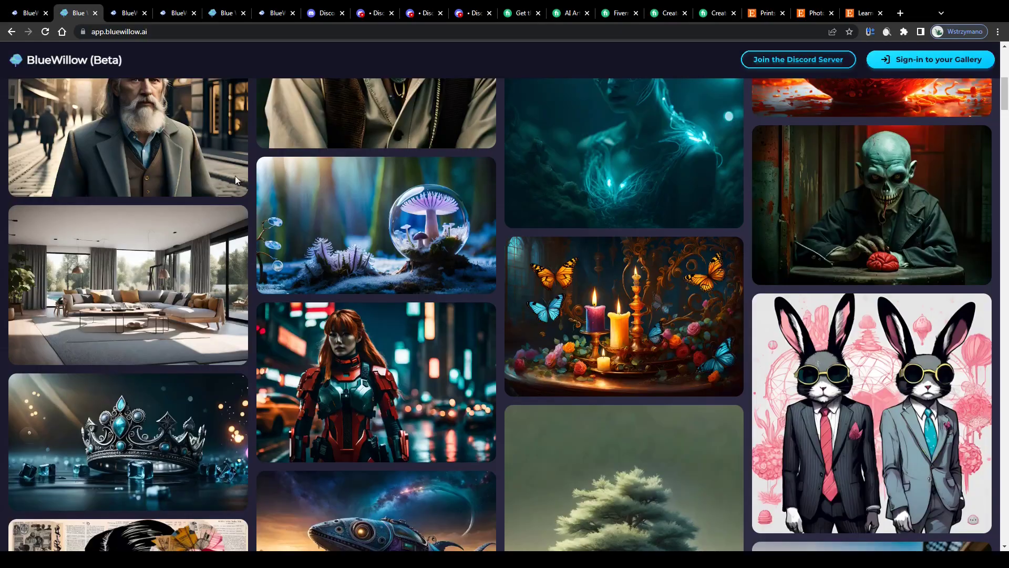
{"action": "scroll", "coordinate": [234, 175], "scroll_direction": "down", "scroll_amount": 6}
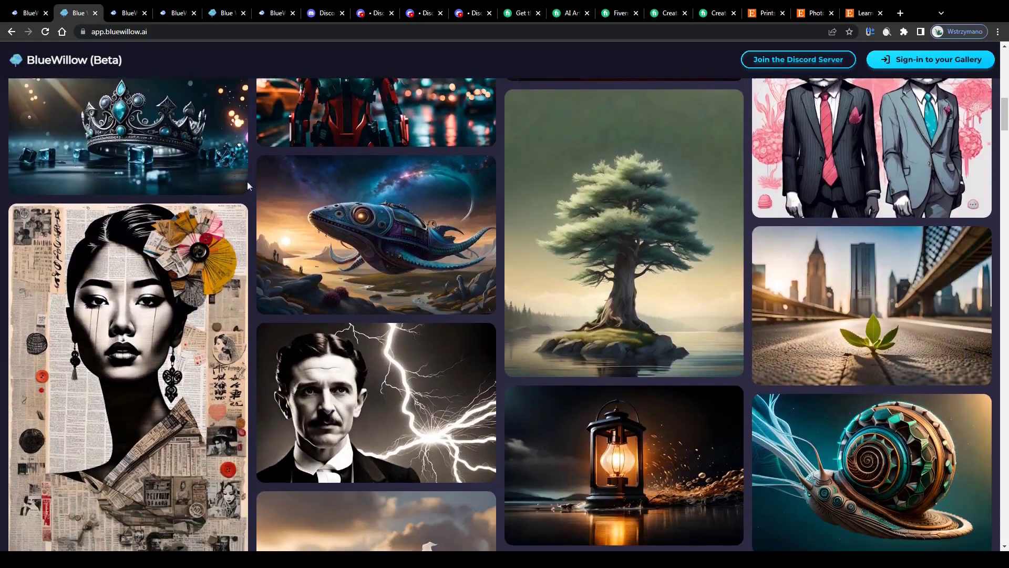
{"action": "scroll", "coordinate": [277, 193], "scroll_direction": "down", "scroll_amount": 9}
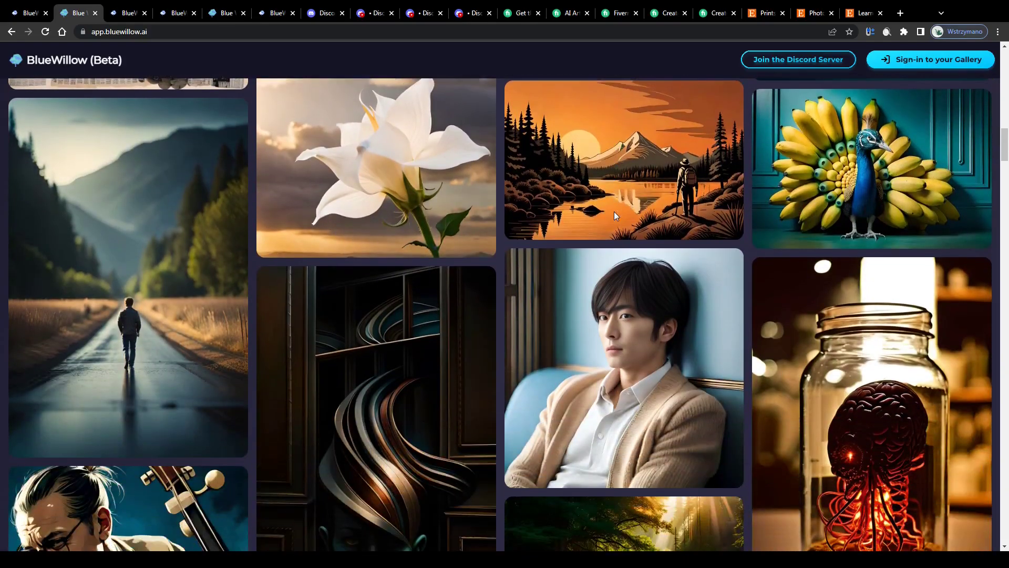
{"action": "scroll", "coordinate": [578, 212], "scroll_direction": "down", "scroll_amount": 2}
{"action": "scroll", "coordinate": [384, 272], "scroll_direction": "down", "scroll_amount": 7}
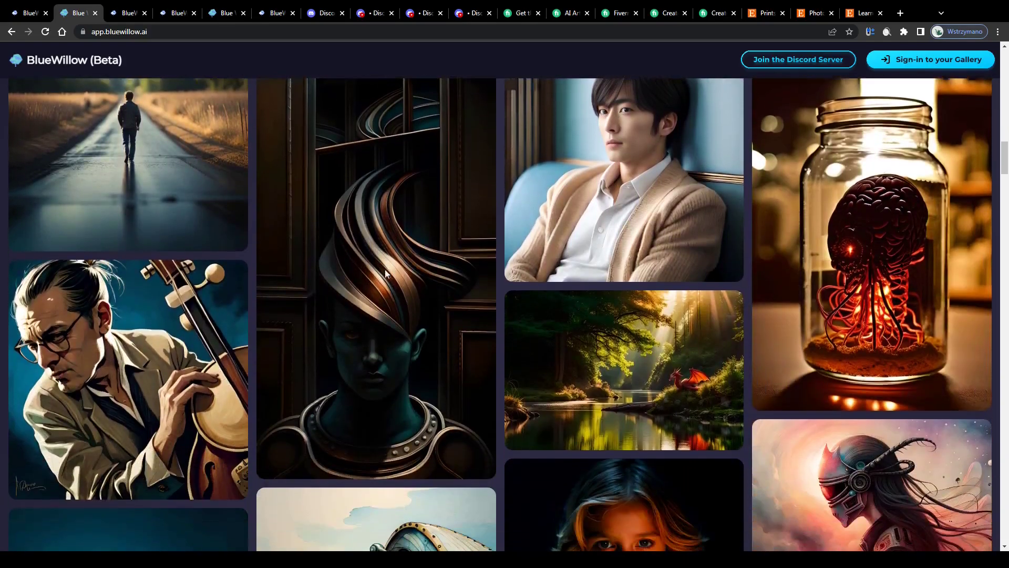
{"action": "scroll", "coordinate": [385, 273], "scroll_direction": "down", "scroll_amount": 4}
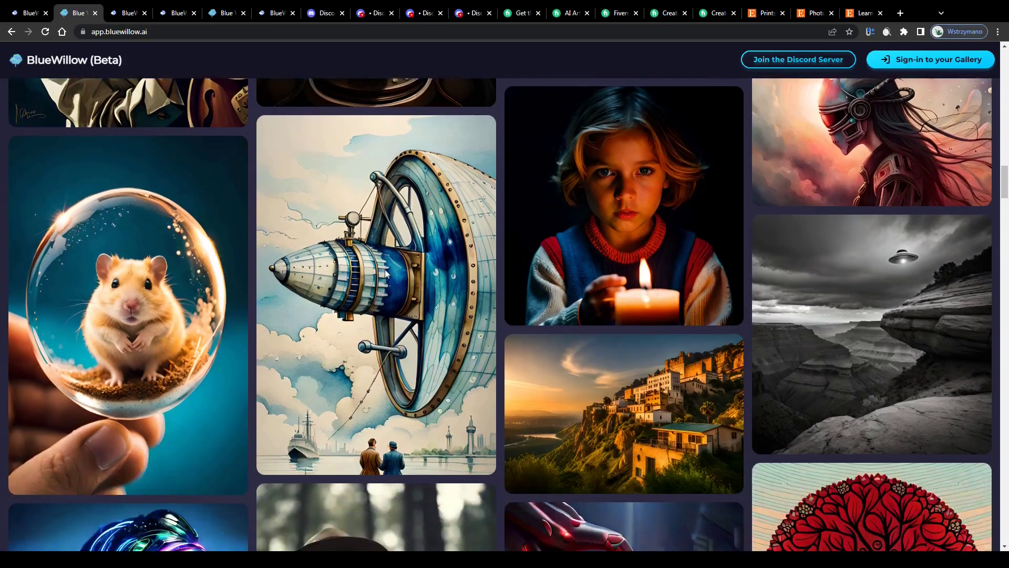
{"action": "scroll", "coordinate": [270, 257], "scroll_direction": "down", "scroll_amount": 3}
{"action": "scroll", "coordinate": [271, 259], "scroll_direction": "down", "scroll_amount": 8}
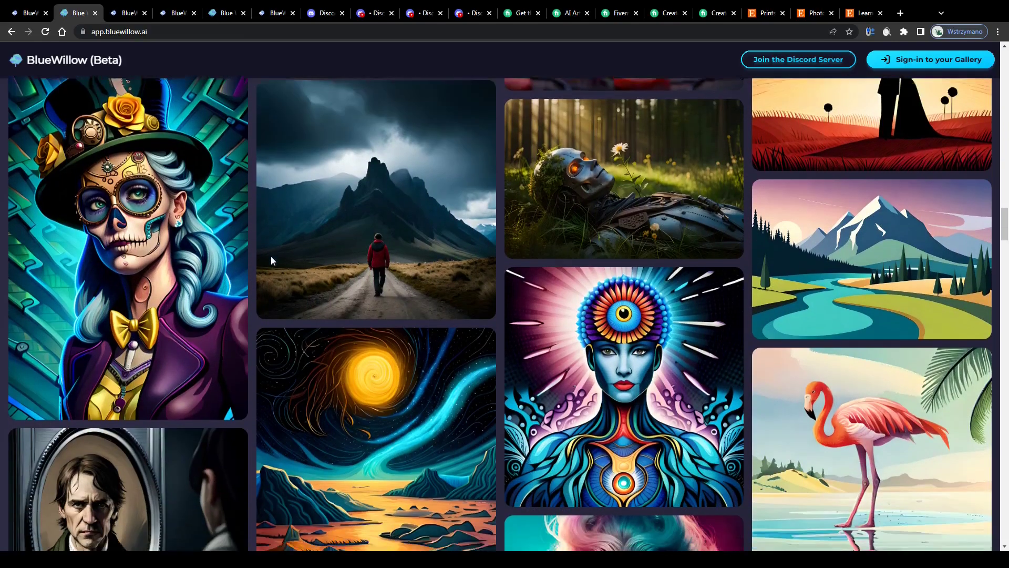
{"action": "scroll", "coordinate": [271, 258], "scroll_direction": "down", "scroll_amount": 3}
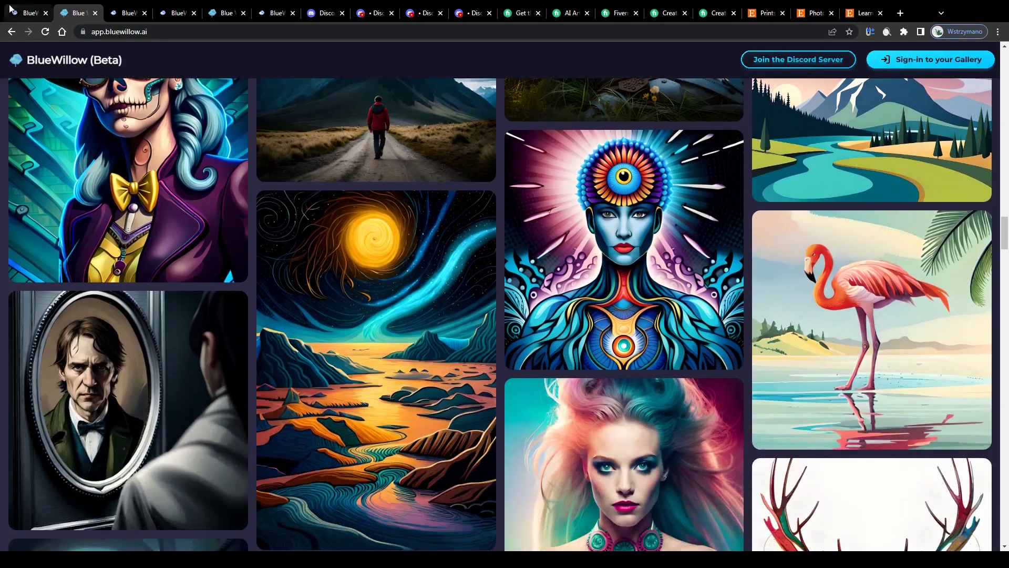
- Revisit the home page's description and continue browsing the gallery through its animal and character images
{"action": "left_click", "coordinate": [26, 12]}
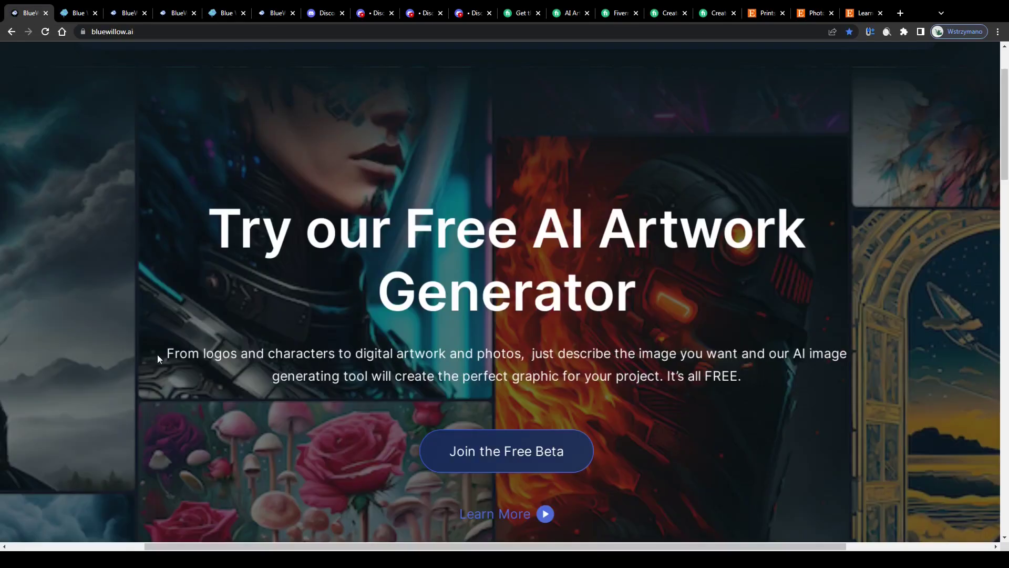
{"action": "left_click_drag", "start_coordinate": [226, 356], "coordinate": [155, 357]}
{"action": "left_click", "coordinate": [78, 13]}
{"action": "scroll", "coordinate": [179, 206], "scroll_direction": "down", "scroll_amount": 8}
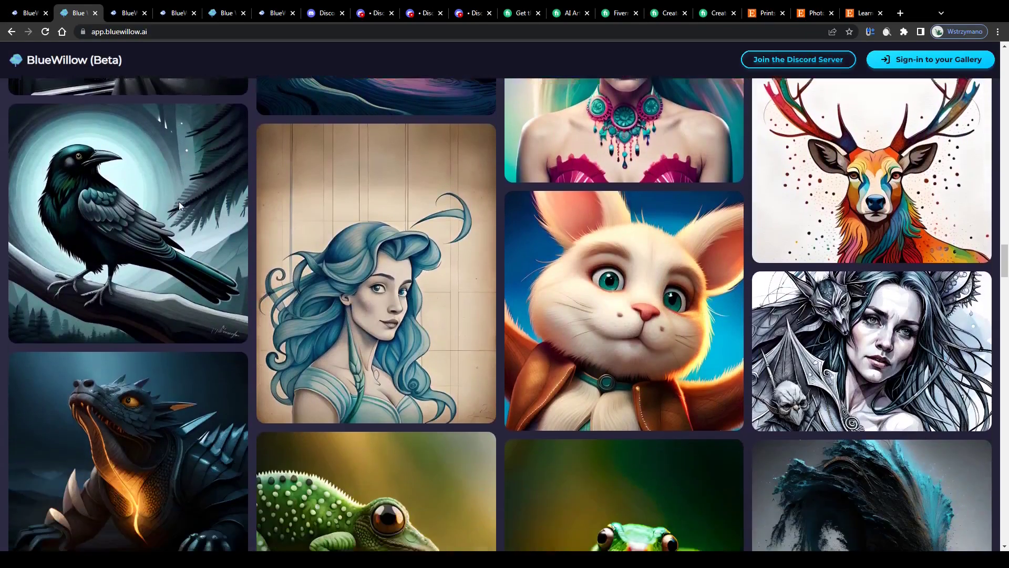
{"action": "scroll", "coordinate": [179, 206], "scroll_direction": "down", "scroll_amount": 7}
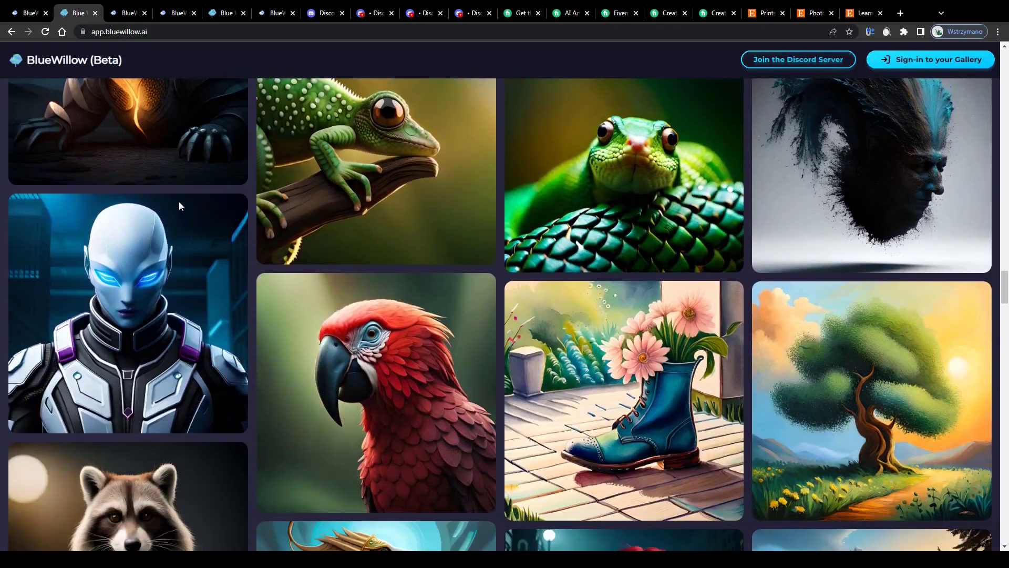
{"action": "scroll", "coordinate": [179, 206], "scroll_direction": "down", "scroll_amount": 5}
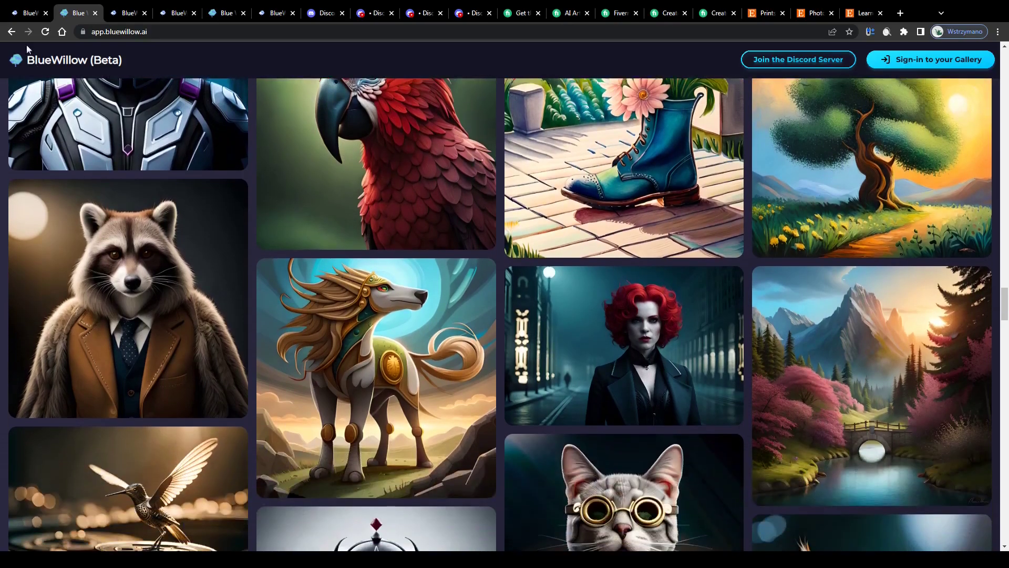
- Review the home page's headline at enlarged size and view the How It Works section at default zoom
{"action": "left_click", "coordinate": [26, 13]}
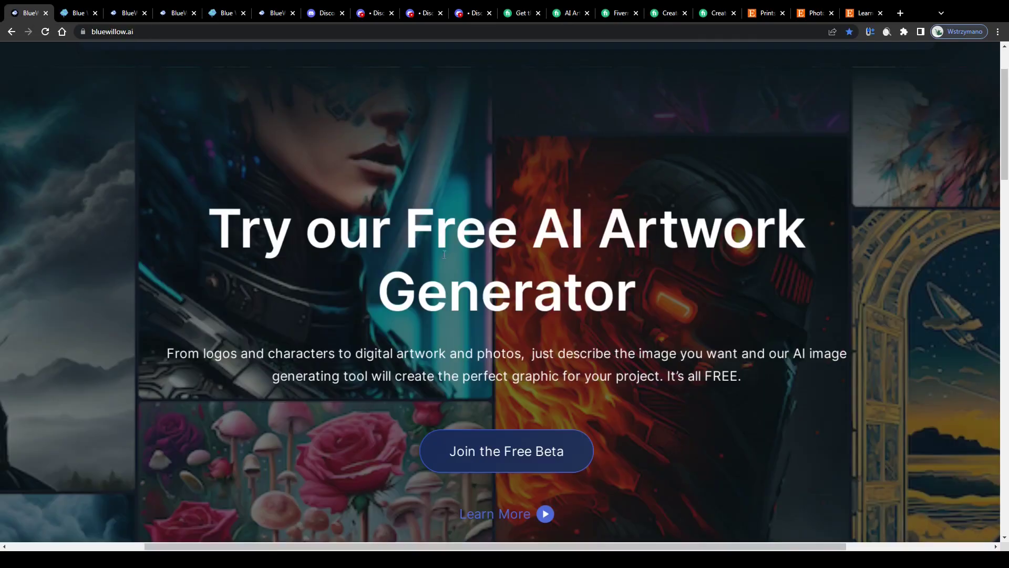
{"action": "left_click_drag", "start_coordinate": [209, 232], "coordinate": [306, 232]}
{"action": "left_click", "coordinate": [398, 249]}
{"action": "key", "text": "ctrl+0"}
{"action": "scroll", "coordinate": [483, 251], "scroll_direction": "down", "scroll_amount": 10}
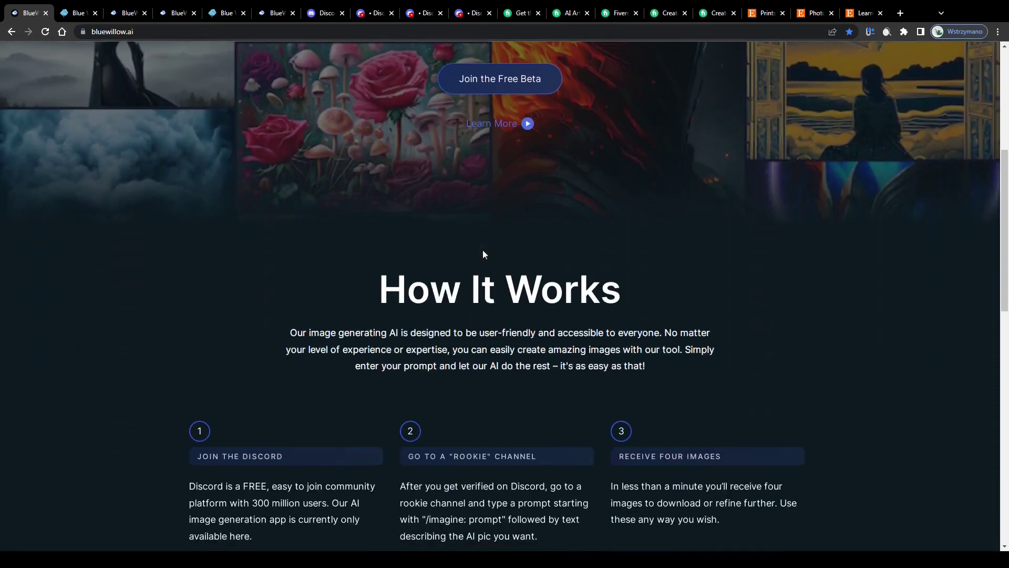
- Look through the Unleash your creativity and Stay Connected sections of the home page
{"action": "scroll", "coordinate": [482, 250], "scroll_direction": "down", "scroll_amount": 4}
{"action": "left_click_drag", "start_coordinate": [513, 270], "coordinate": [535, 271]}
{"action": "scroll", "coordinate": [527, 271], "scroll_direction": "down", "scroll_amount": 3}
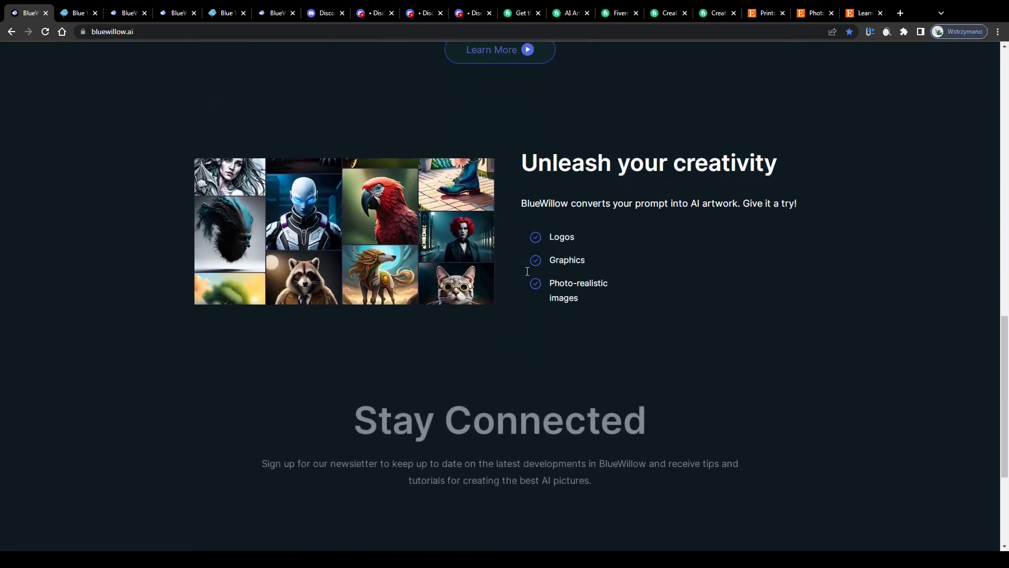
{"action": "left_click_drag", "start_coordinate": [351, 362], "coordinate": [654, 368]}
{"action": "left_click", "coordinate": [654, 368]}
- Go back to the start of the home page and review the three How It Works steps
{"action": "scroll", "coordinate": [443, 348], "scroll_direction": "up", "scroll_amount": 9}
{"action": "scroll", "coordinate": [442, 349], "scroll_direction": "up", "scroll_amount": 6}
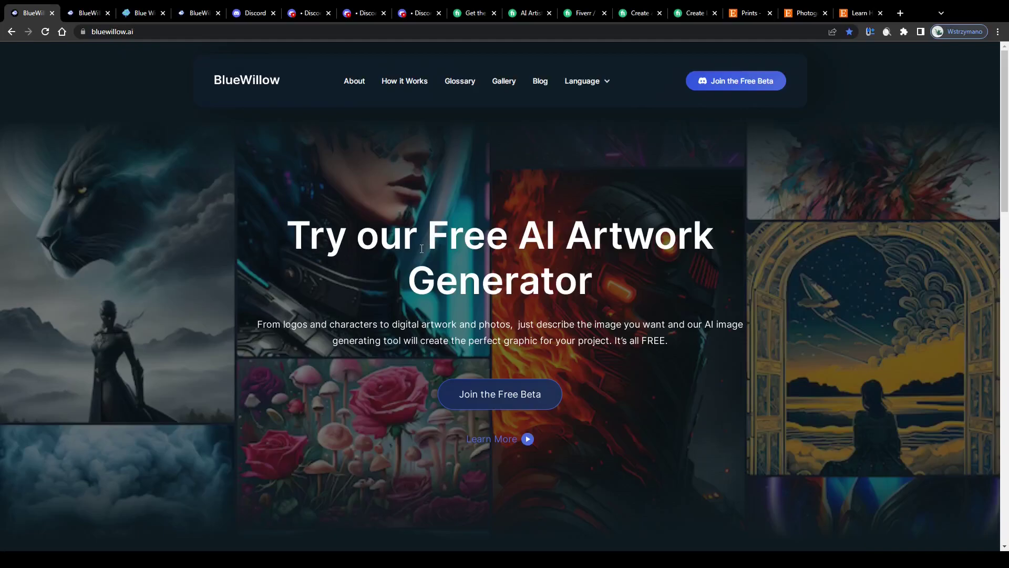
{"action": "scroll", "coordinate": [422, 249], "scroll_direction": "down", "scroll_amount": 2}
{"action": "scroll", "coordinate": [479, 301], "scroll_direction": "down", "scroll_amount": 3}
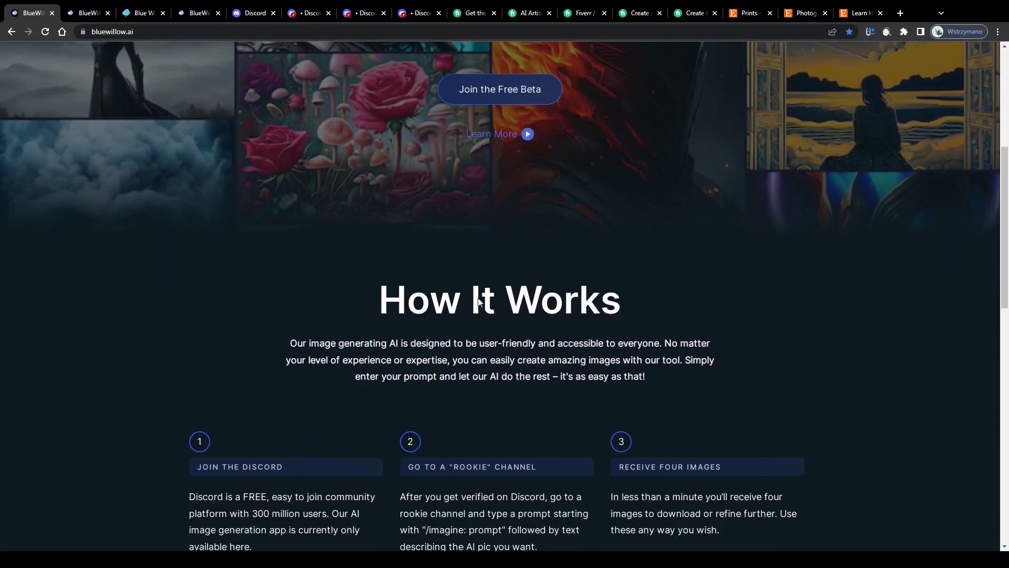
- Enlarge the How It Works section and highlight the Join the Discord description in its first step
{"action": "scroll", "coordinate": [457, 298], "scroll_direction": "down", "scroll_amount": 3}
{"action": "scroll", "coordinate": [191, 351], "scroll_direction": "up", "scroll_amount": 2}
{"action": "scroll", "coordinate": [192, 351], "scroll_direction": "up", "scroll_amount": 2}
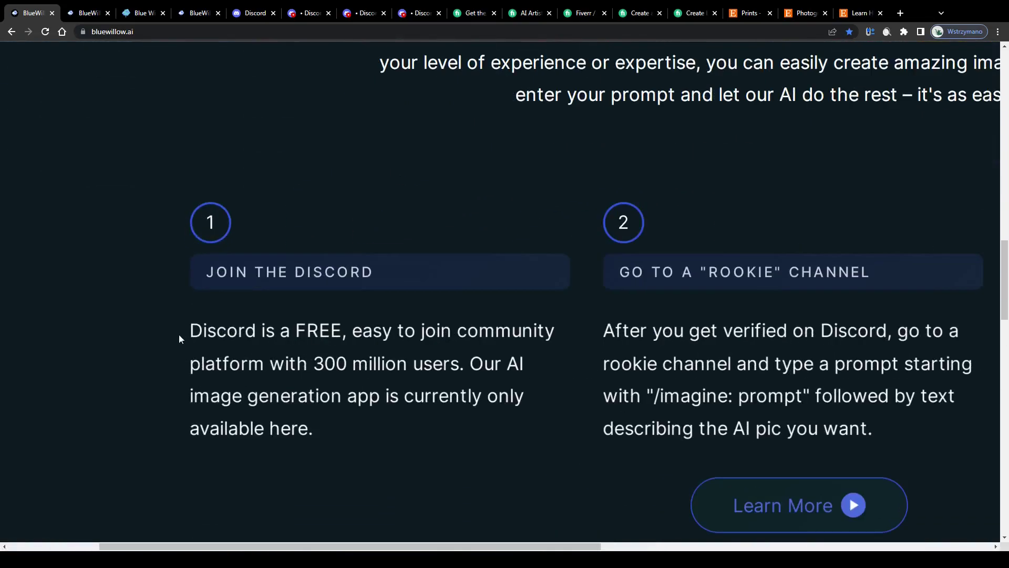
{"action": "left_click_drag", "start_coordinate": [181, 332], "coordinate": [455, 356]}
{"action": "left_click", "coordinate": [455, 356]}
- Highlight the "/imagine: prompt" instruction in the Go to a "Rookie" Channel step, then clear the highlight
{"action": "key", "text": "ctrl+minus"}
{"action": "key", "text": "ctrl+minus"}
{"action": "key", "text": "ctrl+plus"}
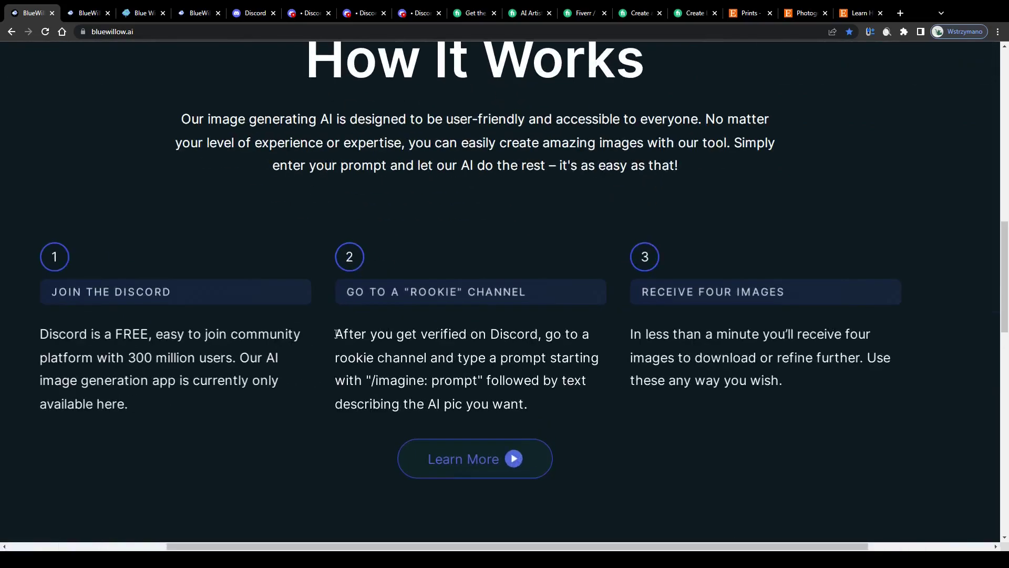
{"action": "left_click_drag", "start_coordinate": [336, 334], "coordinate": [541, 404]}
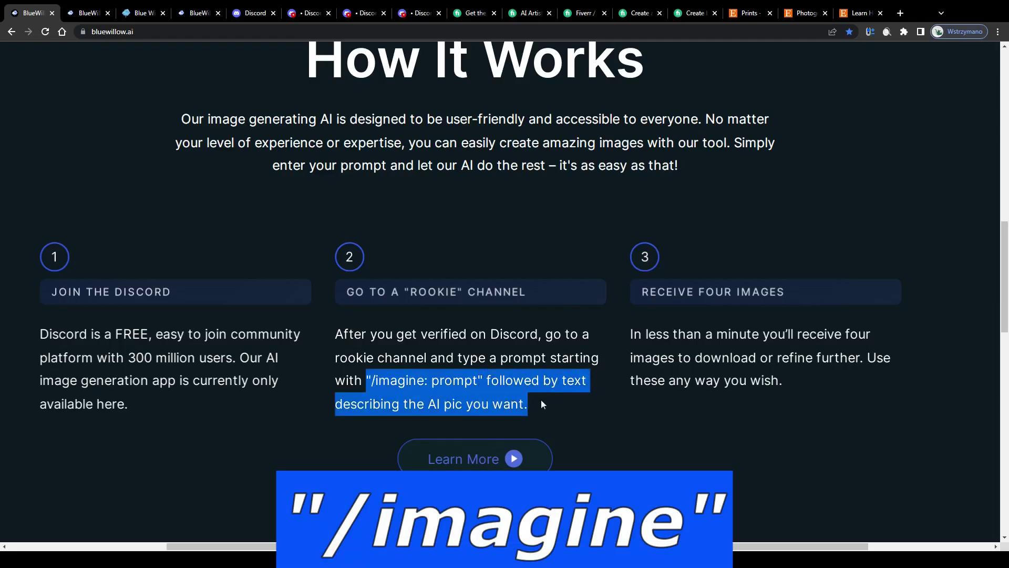
{"action": "left_click", "coordinate": [77, 15]}
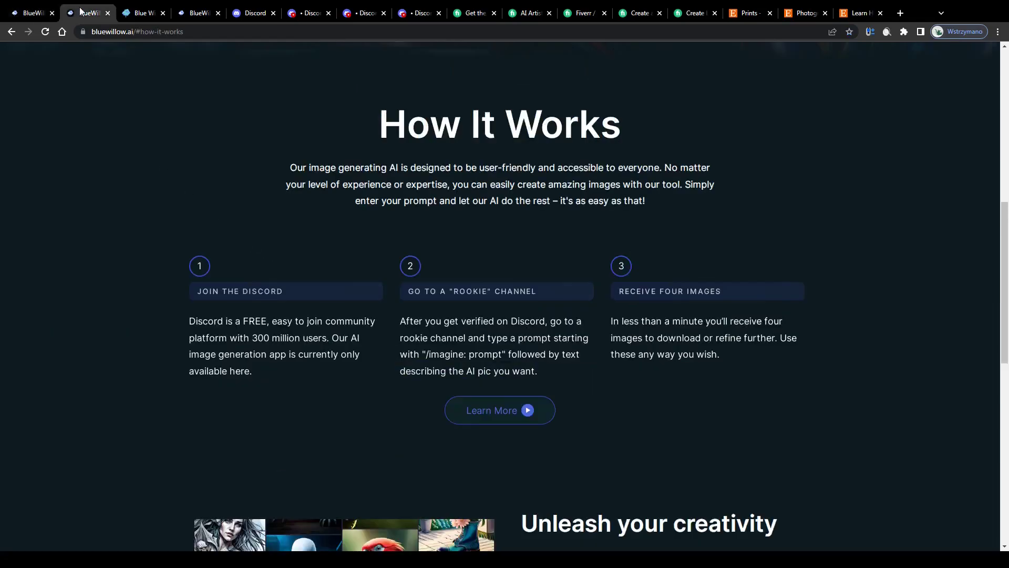
{"action": "left_click", "coordinate": [28, 13]}
{"action": "left_click", "coordinate": [467, 373]}
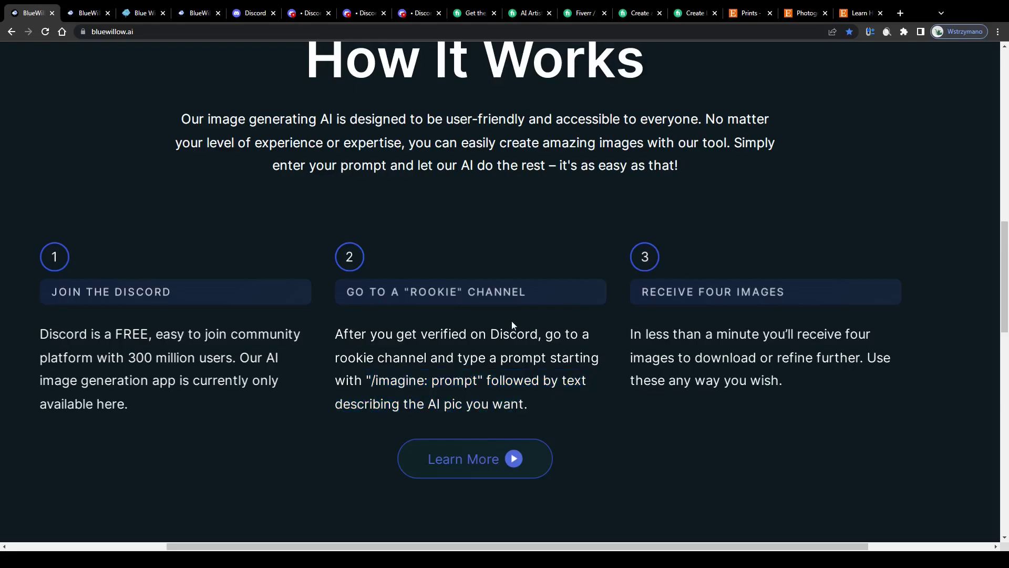
- View the Unleash your creativity section enlarged and at default zoom, ending back at the How It Works steps
{"action": "scroll", "coordinate": [510, 322], "scroll_direction": "down", "scroll_amount": 2, "text": "ctrl"}
{"action": "scroll", "coordinate": [510, 323], "scroll_direction": "down", "scroll_amount": 6}
{"action": "scroll", "coordinate": [272, 261], "scroll_direction": "up", "scroll_amount": 2, "text": "ctrl"}
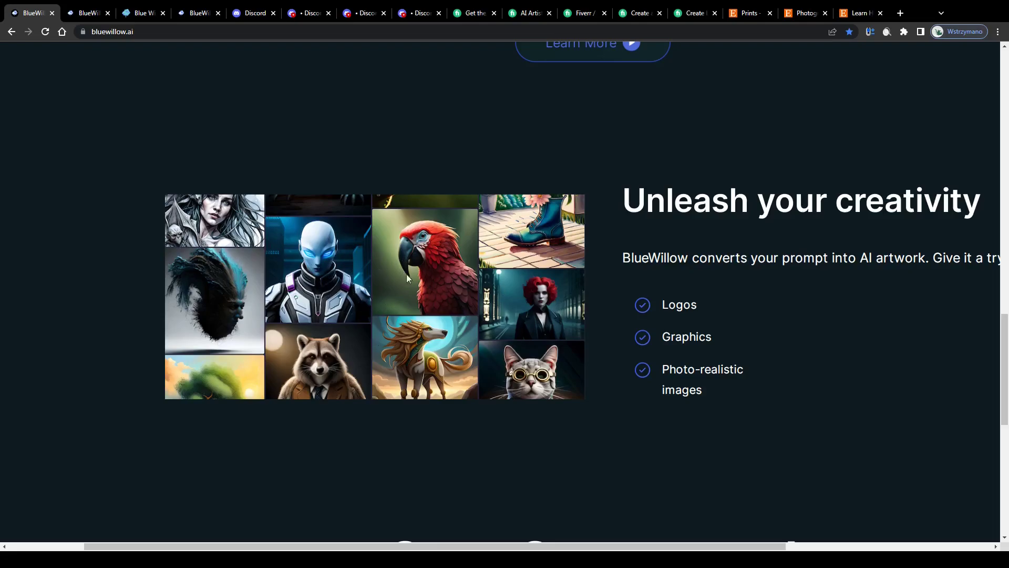
{"action": "scroll", "coordinate": [411, 271], "scroll_direction": "down", "scroll_amount": 2, "text": "ctrl"}
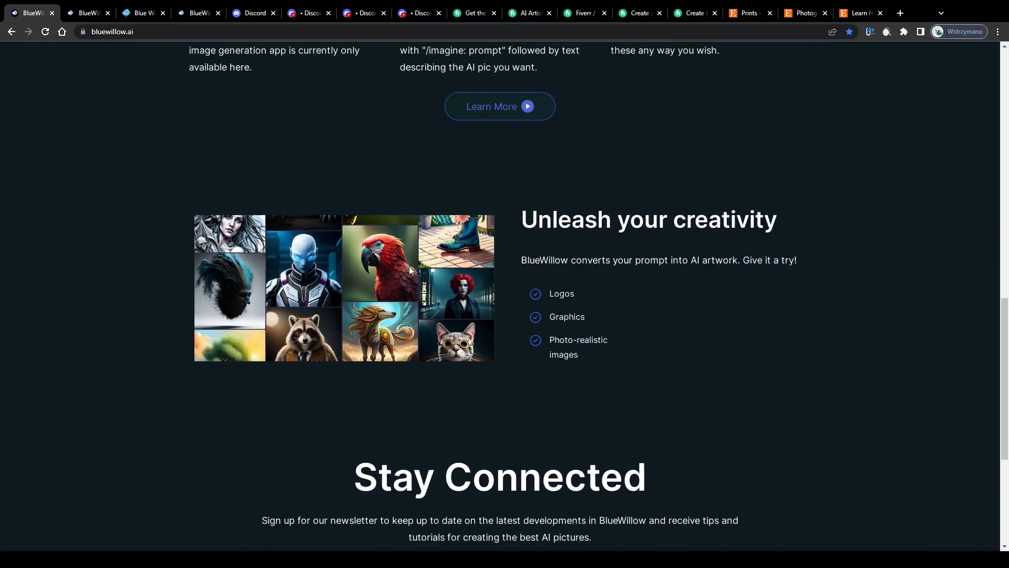
{"action": "scroll", "coordinate": [410, 269], "scroll_direction": "up", "scroll_amount": 4}
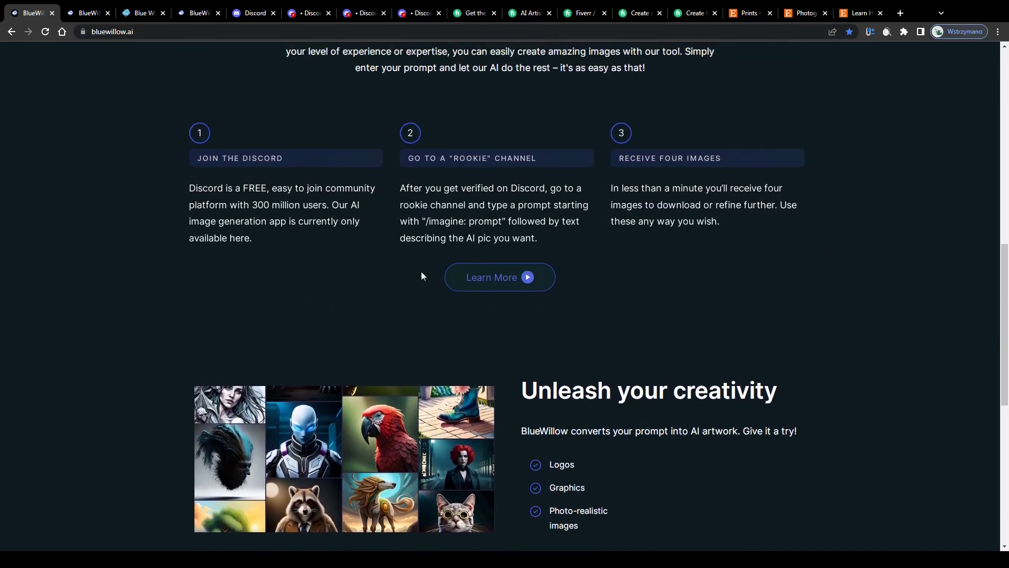
- Enlarge the third How It Works step, highlight its Receive Four Images heading, and return to default zoom
{"action": "scroll", "coordinate": [799, 278], "scroll_direction": "up", "scroll_amount": 4, "text": "ctrl"}
{"action": "scroll", "coordinate": [469, 258], "scroll_direction": "up", "scroll_amount": 1}
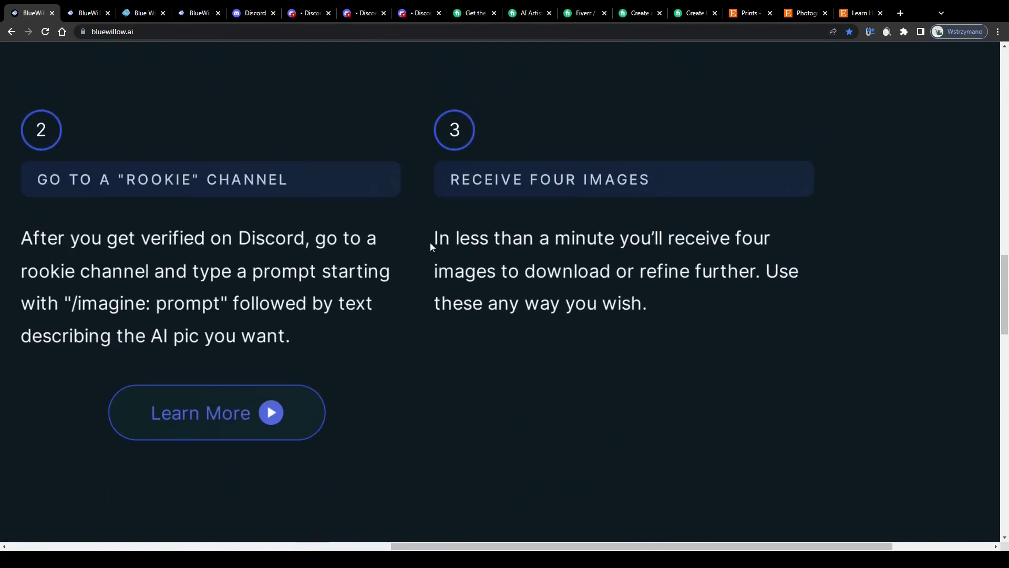
{"action": "mouse_move", "coordinate": [431, 243]}
{"action": "left_mouse_down"}
{"action": "mouse_move", "coordinate": [766, 240]}
{"action": "mouse_move", "coordinate": [573, 272]}
{"action": "mouse_move", "coordinate": [732, 275]}
{"action": "mouse_move", "coordinate": [525, 302]}
{"action": "mouse_move", "coordinate": [644, 302]}
{"action": "mouse_move", "coordinate": [480, 237]}
{"action": "mouse_move", "coordinate": [426, 238]}
{"action": "left_mouse_up"}
{"action": "left_click_drag", "start_coordinate": [449, 197], "coordinate": [440, 235]}
{"action": "scroll", "coordinate": [437, 235], "scroll_direction": "down", "scroll_amount": 5, "text": "ctrl"}
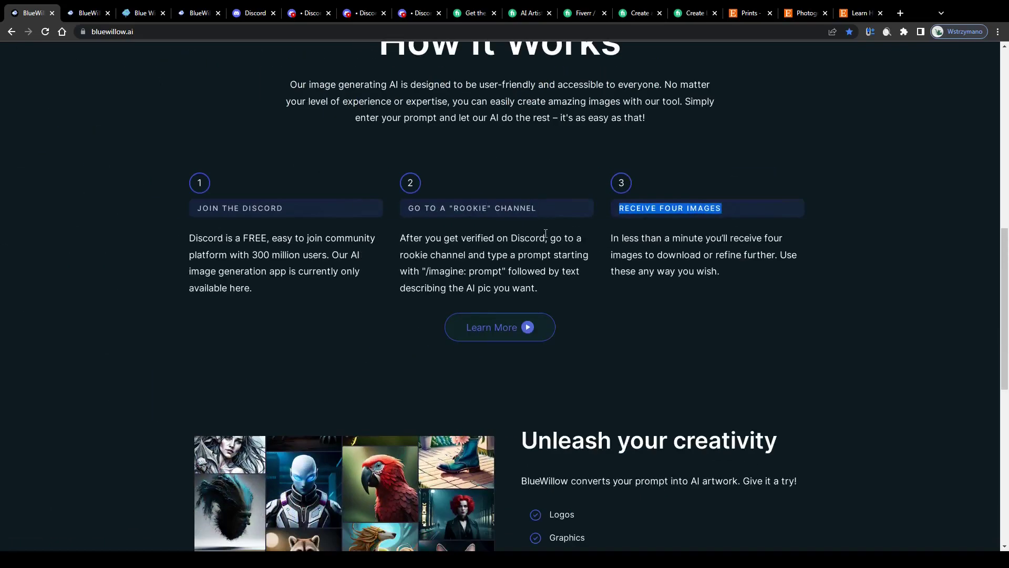
- Inspect the sample images beside Unleash your creativity and look over the How It Works steps once more
{"action": "scroll", "coordinate": [545, 233], "scroll_direction": "down", "scroll_amount": 3}
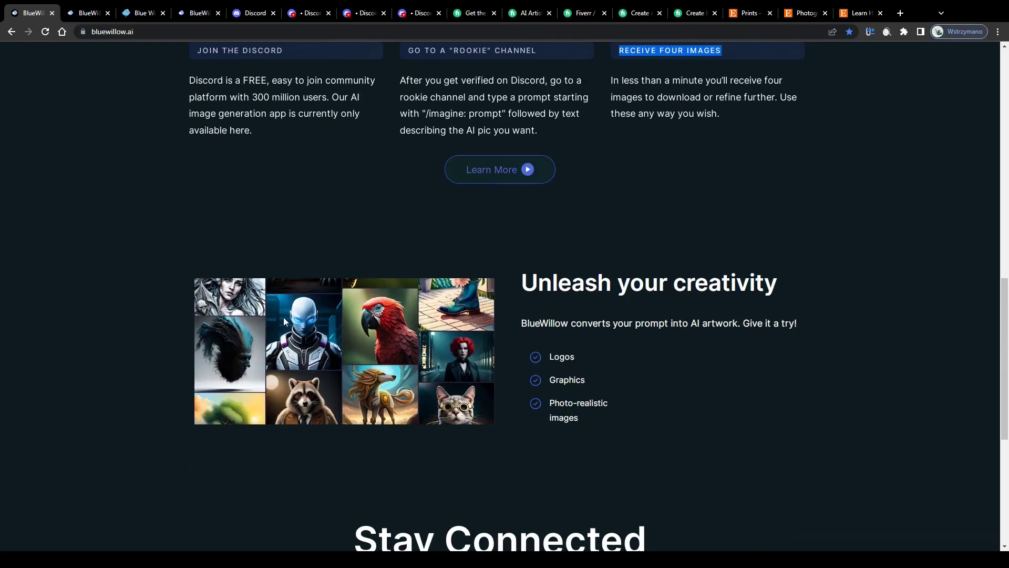
{"action": "scroll", "coordinate": [310, 347], "scroll_direction": "up", "scroll_amount": 2, "text": "ctrl"}
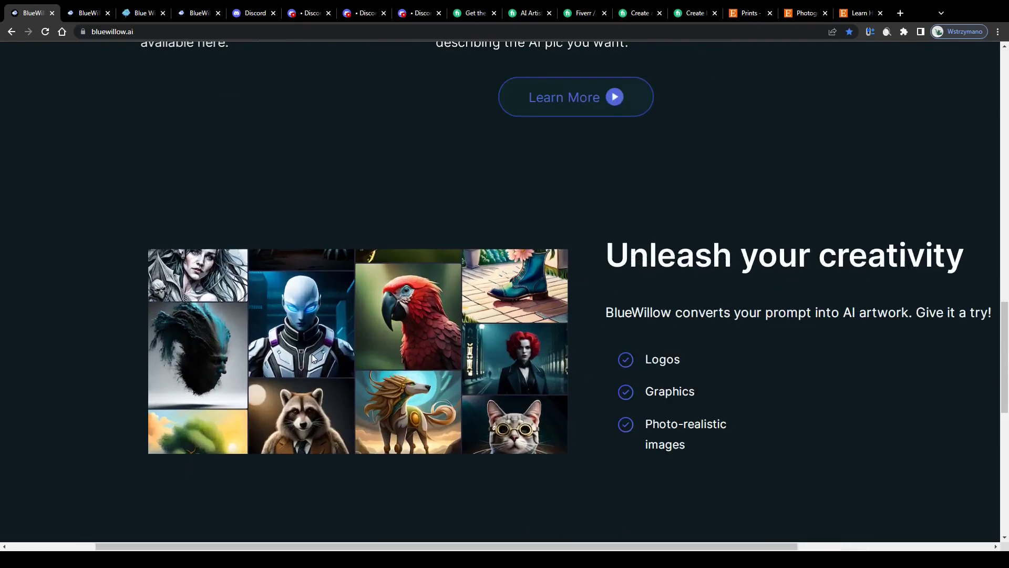
{"action": "scroll", "coordinate": [614, 332], "scroll_direction": "down", "scroll_amount": 2, "text": "ctrl"}
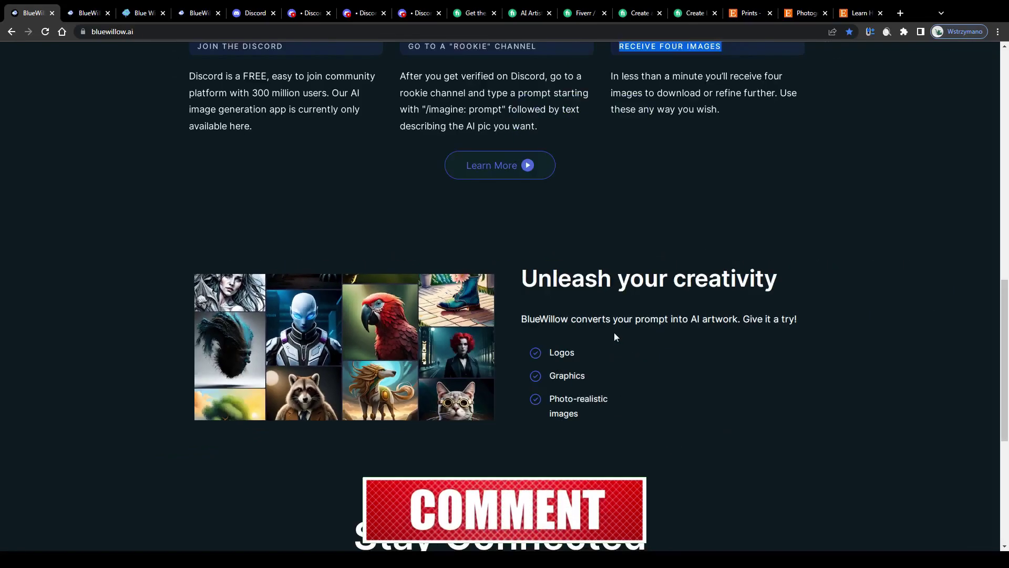
{"action": "scroll", "coordinate": [614, 332], "scroll_direction": "up", "scroll_amount": 3}
{"action": "scroll", "coordinate": [614, 332], "scroll_direction": "up", "scroll_amount": 4}
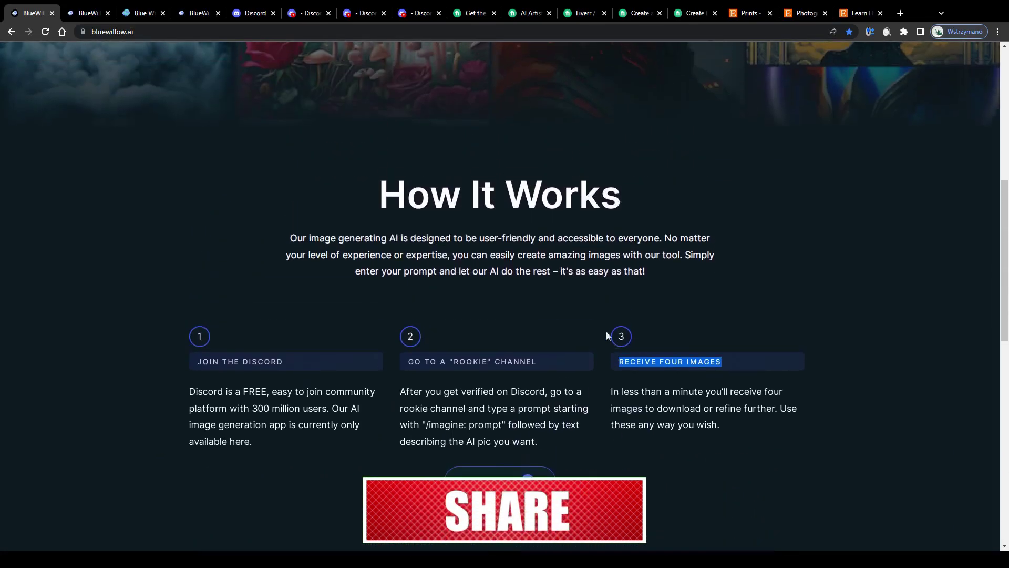
{"action": "scroll", "coordinate": [410, 240], "scroll_direction": "down", "scroll_amount": 8}
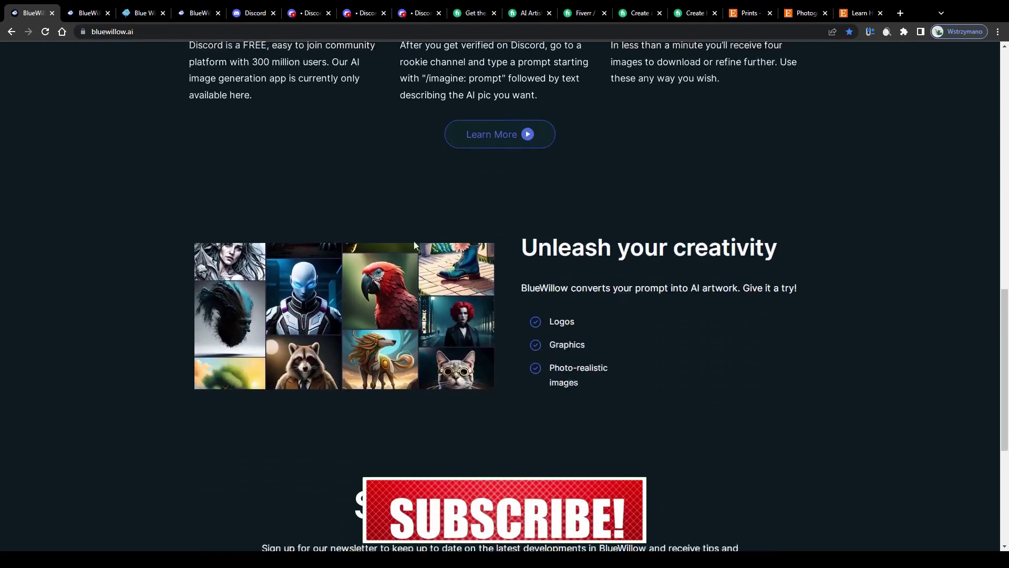
- Highlight the prompt-to-artwork sentence under Unleash your creativity and its Logos, Graphics and Photo-realistic images items
{"action": "left_click_drag", "start_coordinate": [514, 228], "coordinate": [794, 233]}
{"action": "scroll", "coordinate": [793, 233], "scroll_direction": "up", "scroll_amount": 2}
{"action": "left_click_drag", "start_coordinate": [411, 283], "coordinate": [804, 280]}
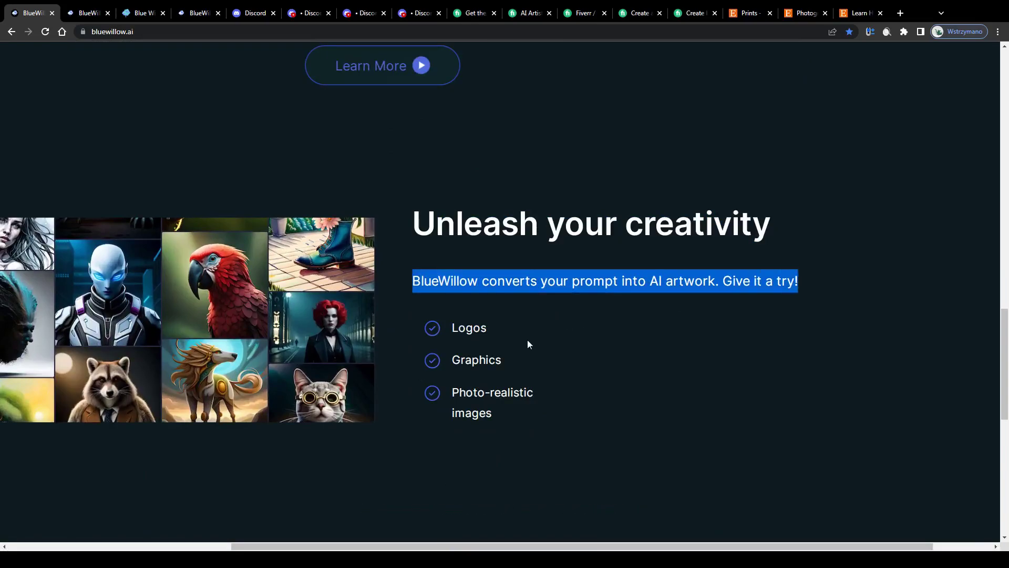
{"action": "left_click_drag", "start_coordinate": [446, 329], "coordinate": [540, 406]}
{"action": "left_click", "coordinate": [452, 328]}
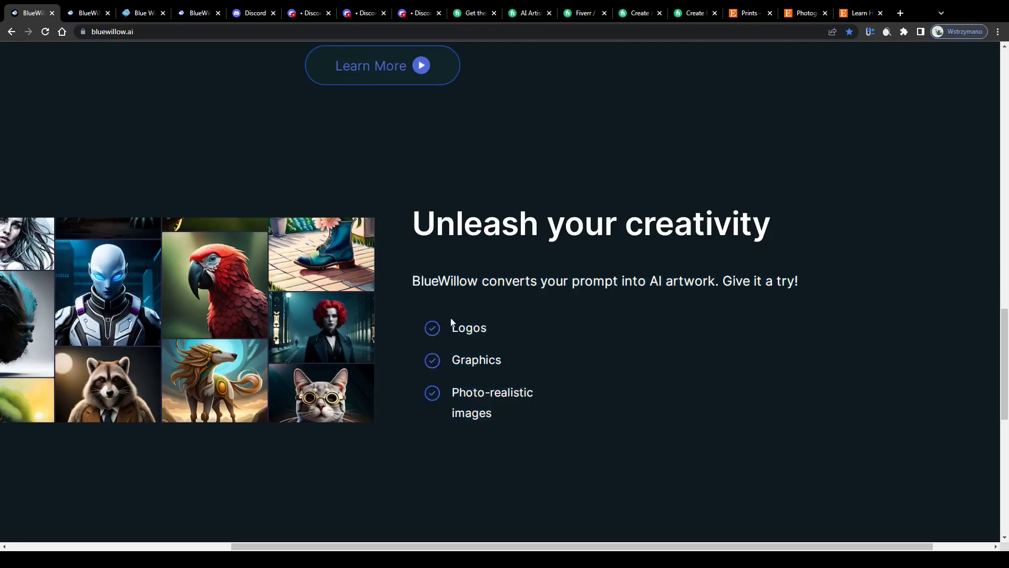
{"action": "left_click_drag", "start_coordinate": [447, 321], "coordinate": [508, 333]}
{"action": "left_click_drag", "start_coordinate": [450, 362], "coordinate": [506, 361]}
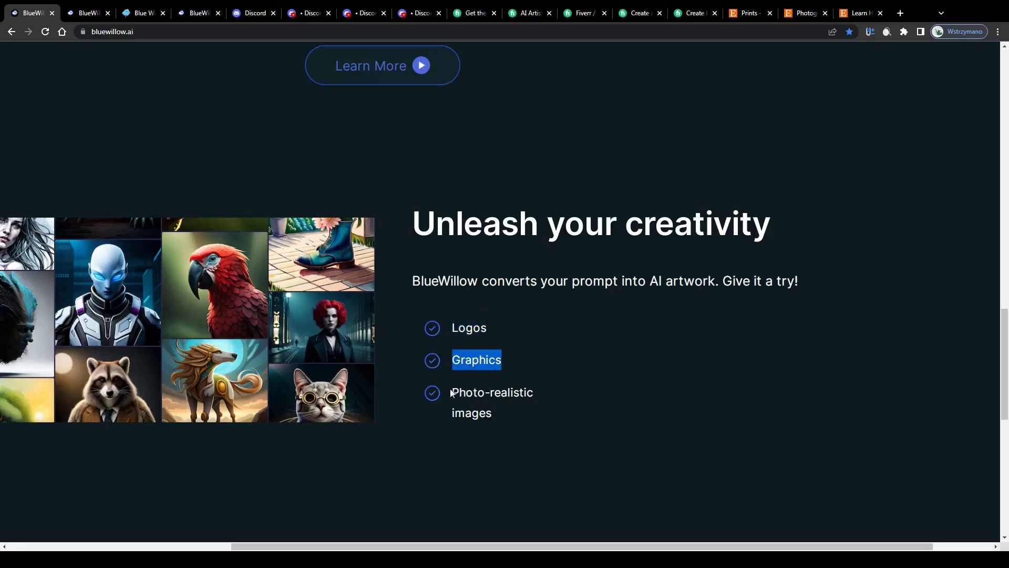
{"action": "left_click_drag", "start_coordinate": [451, 392], "coordinate": [492, 416]}
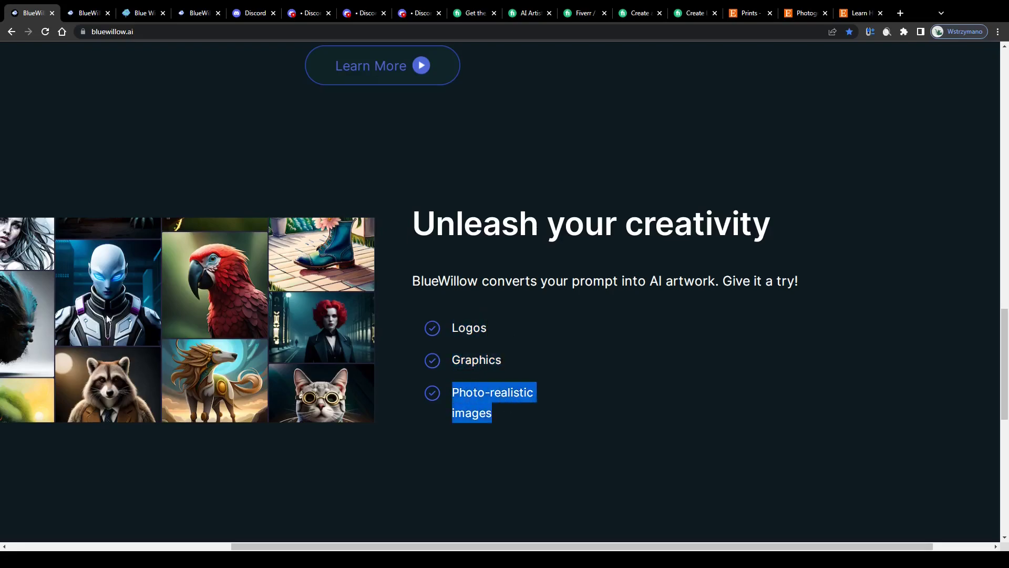
- Restore the default page zoom, clear the text highlight, and close the two BlueWillow home page tabs to reach the web gallery
{"action": "key", "text": "ctrl+minus"}
{"action": "key", "text": "ctrl+minus"}
{"action": "left_click", "coordinate": [519, 388]}
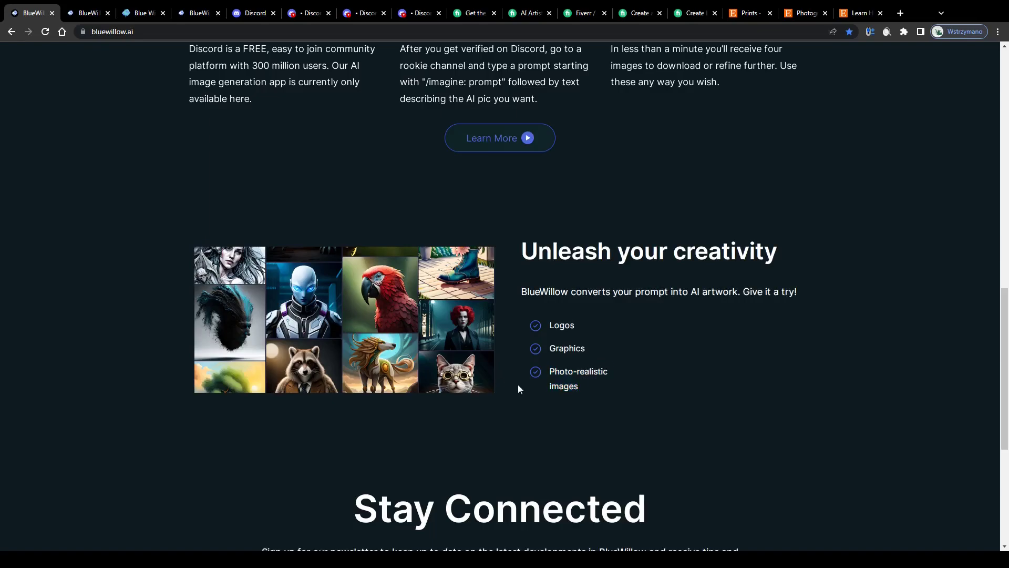
{"action": "key", "text": "ctrl+w"}
{"action": "key", "text": "ctrl+w"}
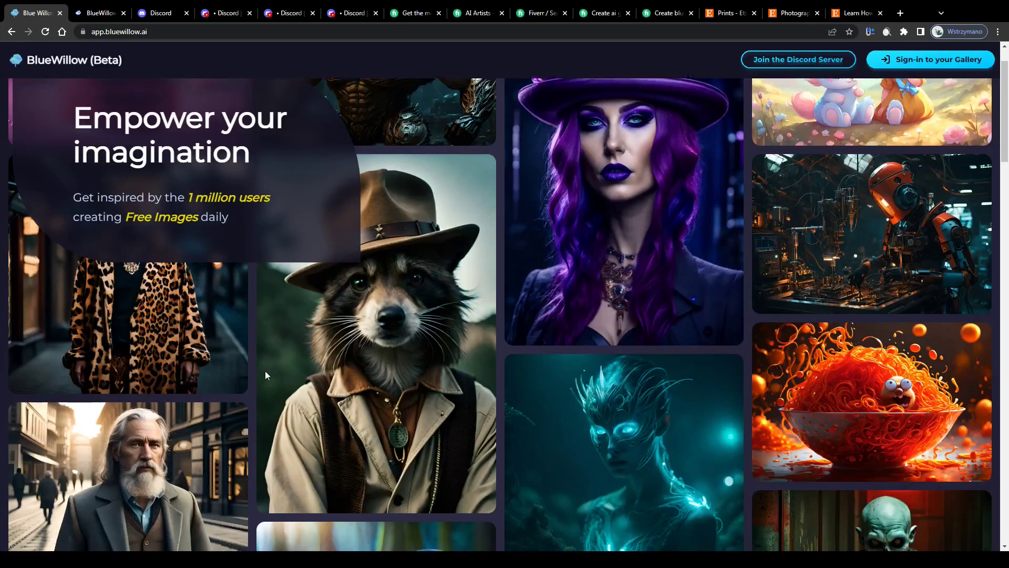
- Browse the user-created images in the BlueWillow (Beta) web gallery and return to its Empower your imagination banner
{"action": "scroll", "coordinate": [265, 370], "scroll_direction": "down", "scroll_amount": 1}
{"action": "scroll", "coordinate": [265, 371], "scroll_direction": "up", "scroll_amount": 2}
{"action": "scroll", "coordinate": [266, 371], "scroll_direction": "down", "scroll_amount": 4}
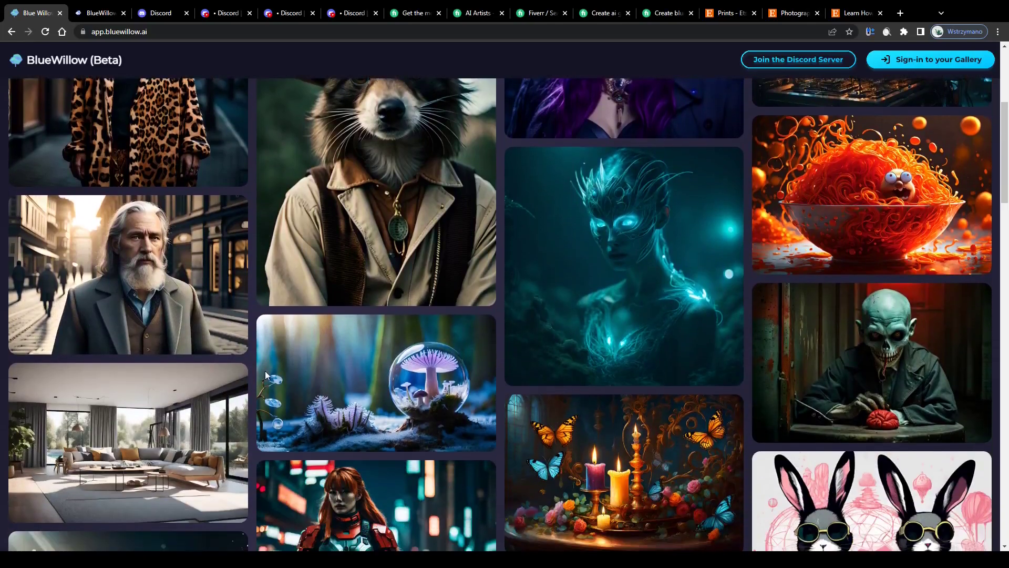
{"action": "scroll", "coordinate": [265, 371], "scroll_direction": "down", "scroll_amount": 1}
{"action": "scroll", "coordinate": [265, 370], "scroll_direction": "down", "scroll_amount": 3}
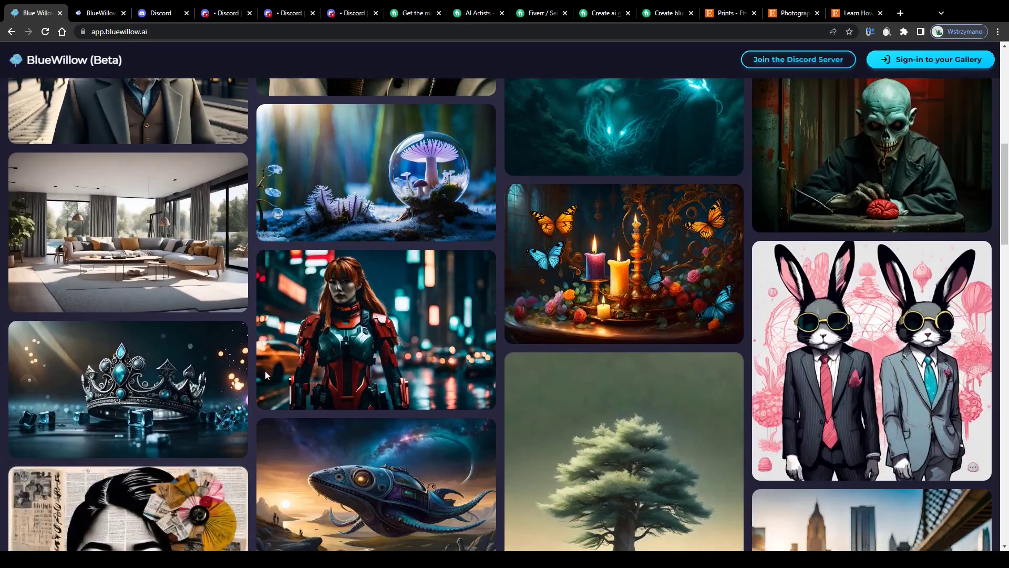
{"action": "scroll", "coordinate": [264, 371], "scroll_direction": "up", "scroll_amount": 3}
{"action": "scroll", "coordinate": [356, 366], "scroll_direction": "up", "scroll_amount": 6}
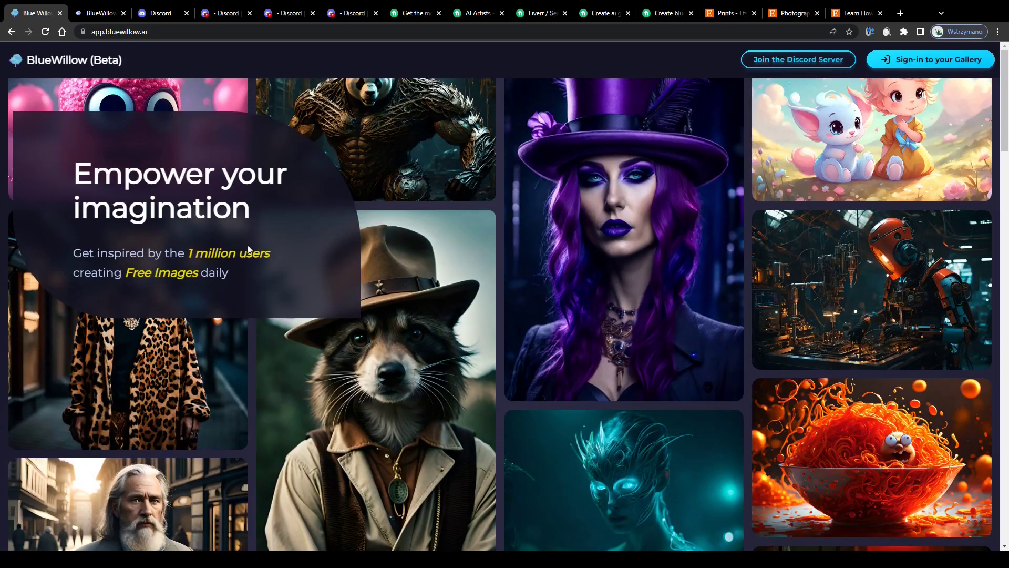
{"action": "scroll", "coordinate": [260, 255], "scroll_direction": "down", "scroll_amount": 2}
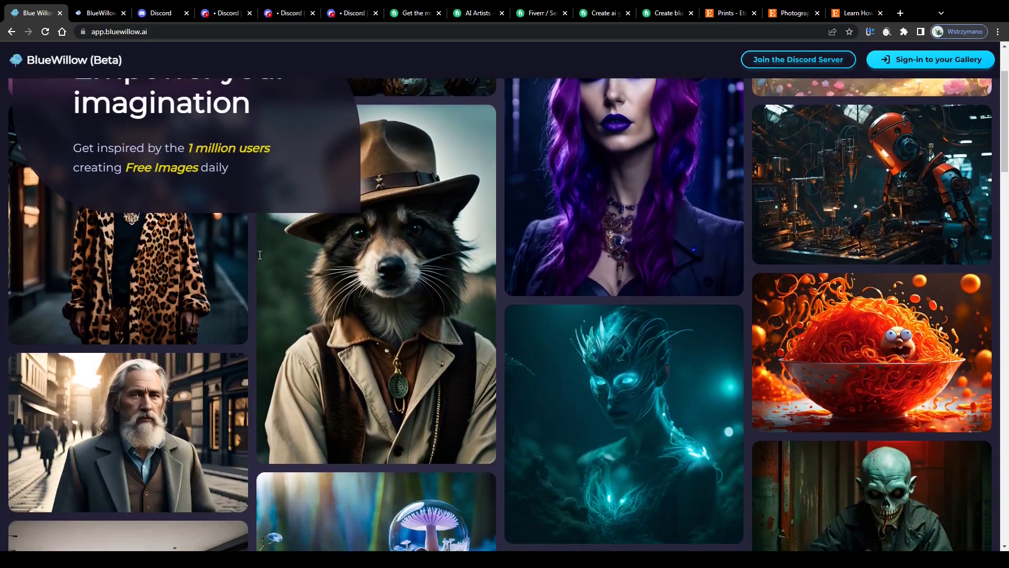
- Switch to the rookie-15 channel of the BlueWillow Discord server and examine the prompts and generated images posted there
{"action": "left_click", "coordinate": [339, 15]}
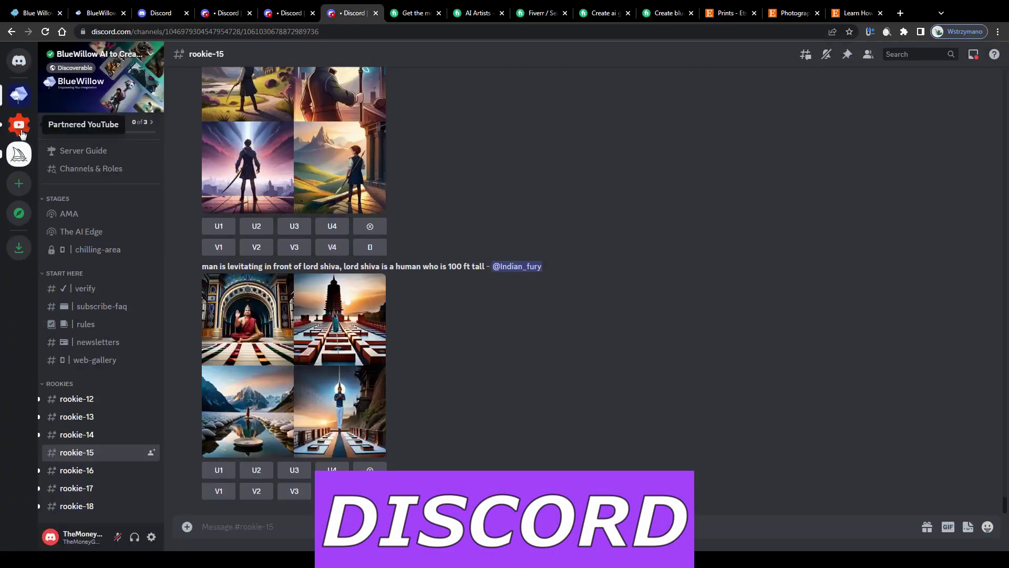
{"action": "scroll", "coordinate": [351, 245], "scroll_direction": "up", "scroll_amount": 3}
{"action": "scroll", "coordinate": [351, 243], "scroll_direction": "up", "scroll_amount": 6}
{"action": "scroll", "coordinate": [351, 243], "scroll_direction": "down", "scroll_amount": 3}
{"action": "scroll", "coordinate": [351, 247], "scroll_direction": "down", "scroll_amount": 5}
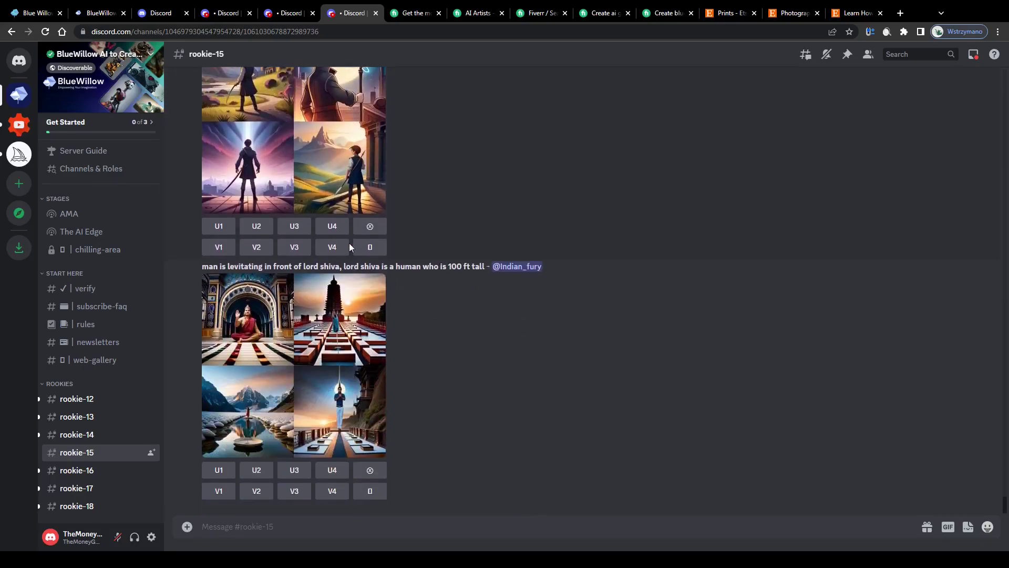
{"action": "scroll", "coordinate": [324, 254], "scroll_direction": "up", "scroll_amount": 10}
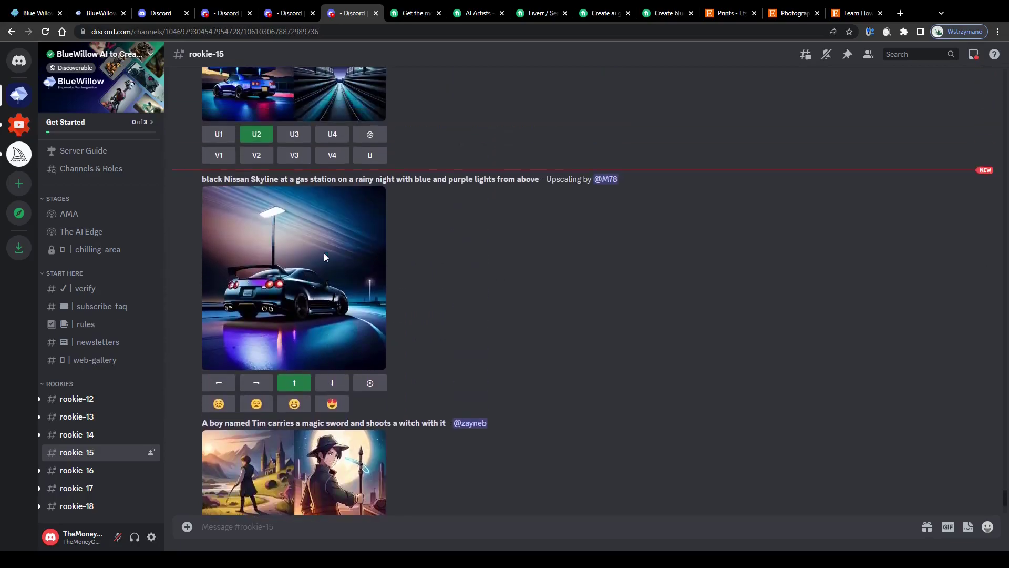
{"action": "scroll", "coordinate": [324, 254], "scroll_direction": "up", "scroll_amount": 8}
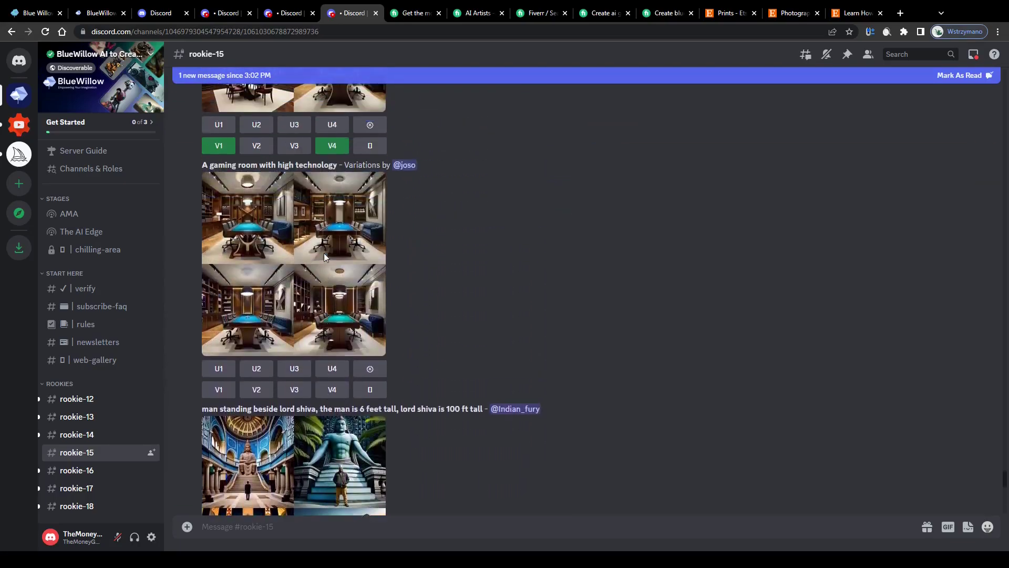
{"action": "scroll", "coordinate": [532, 258], "scroll_direction": "up", "scroll_amount": 3}
{"action": "scroll", "coordinate": [532, 257], "scroll_direction": "down", "scroll_amount": 4}
{"action": "scroll", "coordinate": [531, 258], "scroll_direction": "down", "scroll_amount": 10}
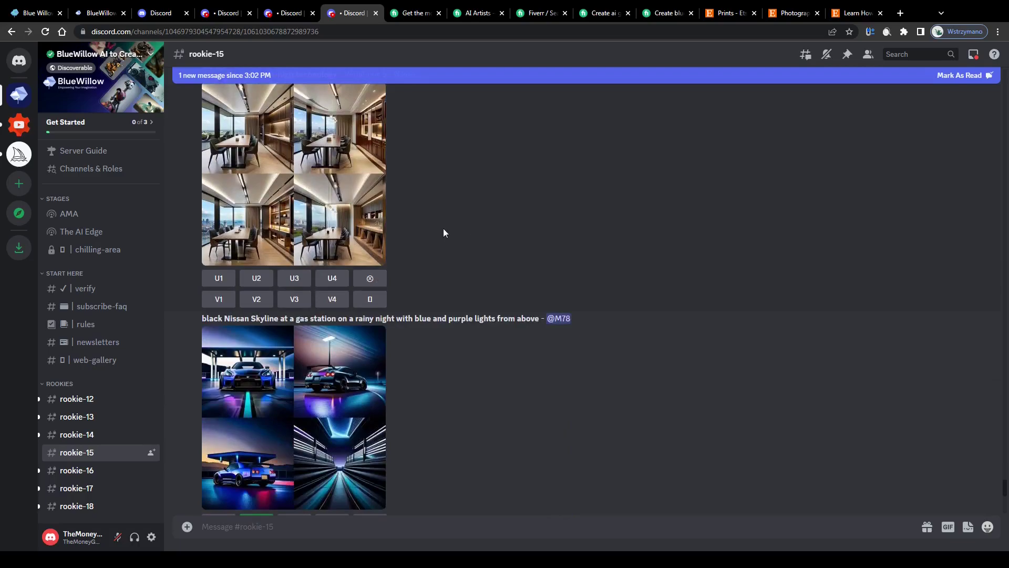
{"action": "scroll", "coordinate": [443, 230], "scroll_direction": "down", "scroll_amount": 4}
{"action": "scroll", "coordinate": [405, 212], "scroll_direction": "down", "scroll_amount": 3}
- Go back to the BlueWillow home page and open the Discord invite for joining the free beta
{"action": "left_click", "coordinate": [95, 12]}
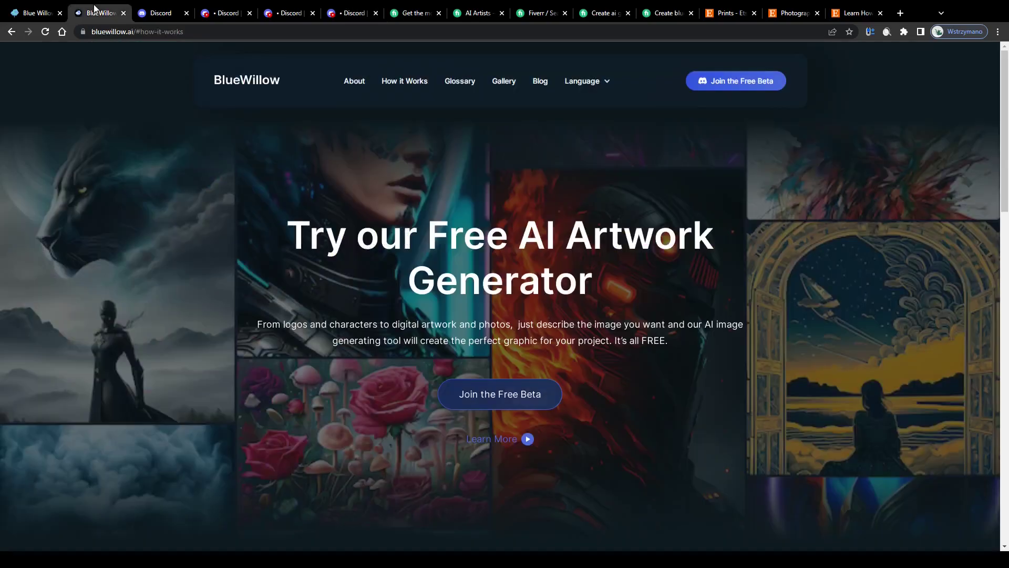
{"action": "scroll", "coordinate": [498, 396], "scroll_direction": "up", "scroll_amount": 5, "text": "ctrl"}
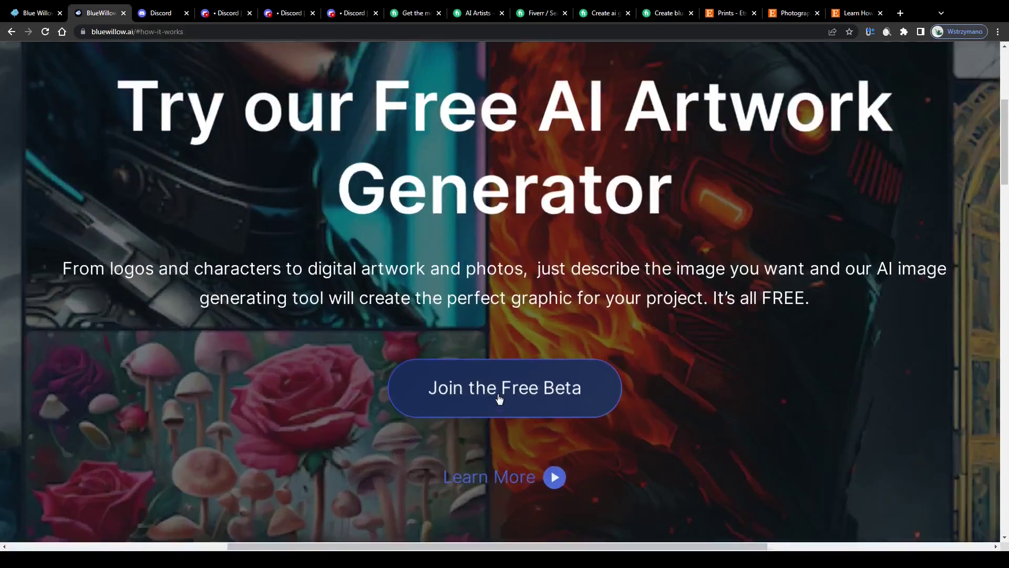
{"action": "left_click", "coordinate": [502, 396]}
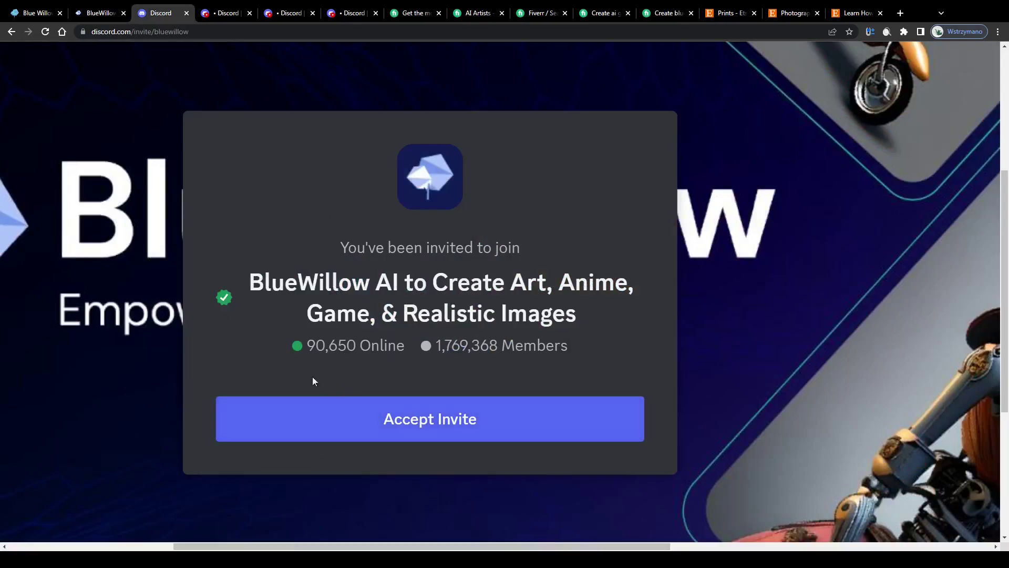
- View the BlueWillow server's Channels & Roles customization page and its verify channel in Discord
{"action": "left_click", "coordinate": [217, 14]}
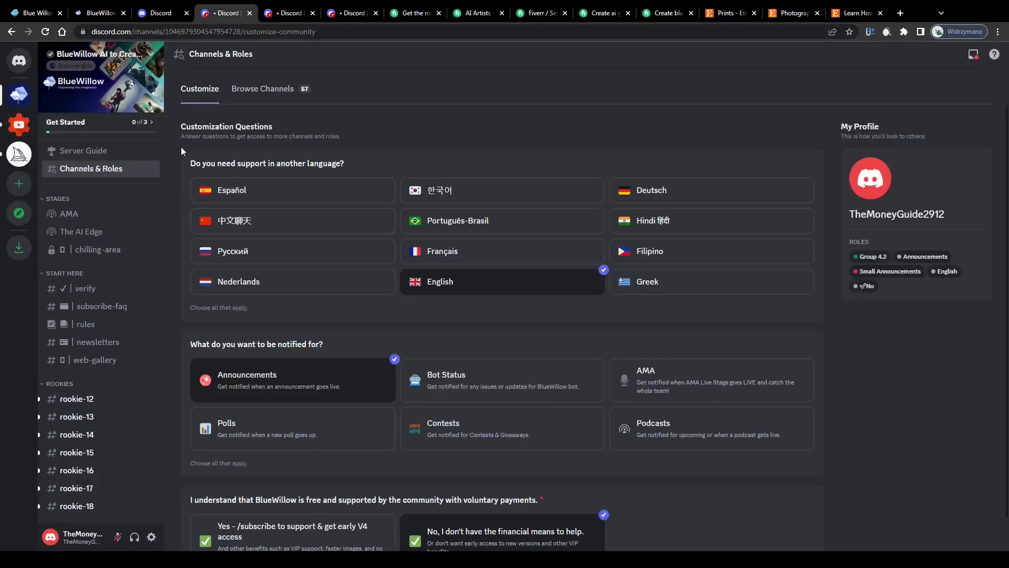
{"action": "key", "text": "ctrl+Tab"}
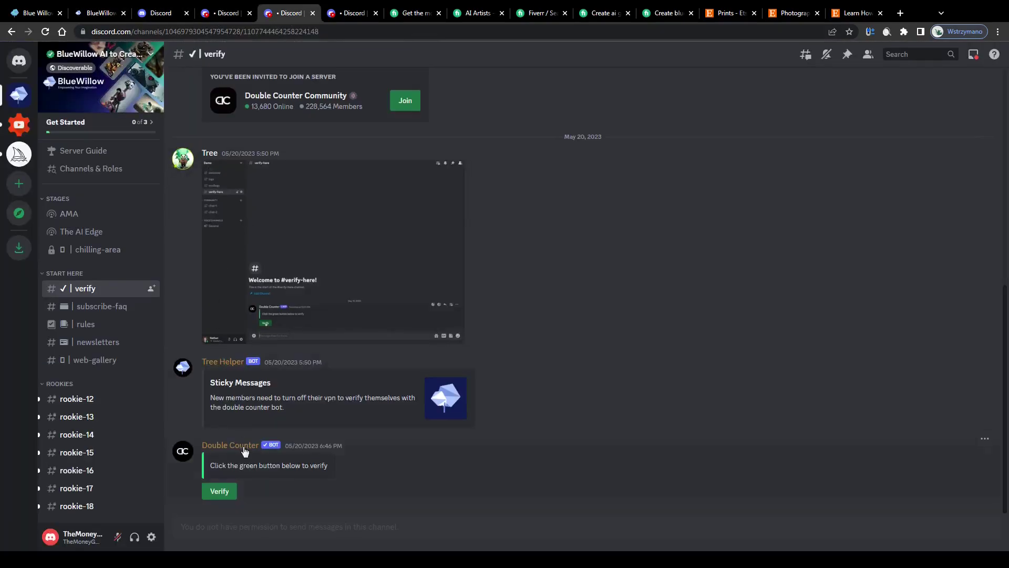
- Examine the Double Counter verification message, its VPN notice and the list of rookie channels from the verify channel
{"action": "scroll", "coordinate": [235, 497], "scroll_direction": "up", "scroll_amount": 5}
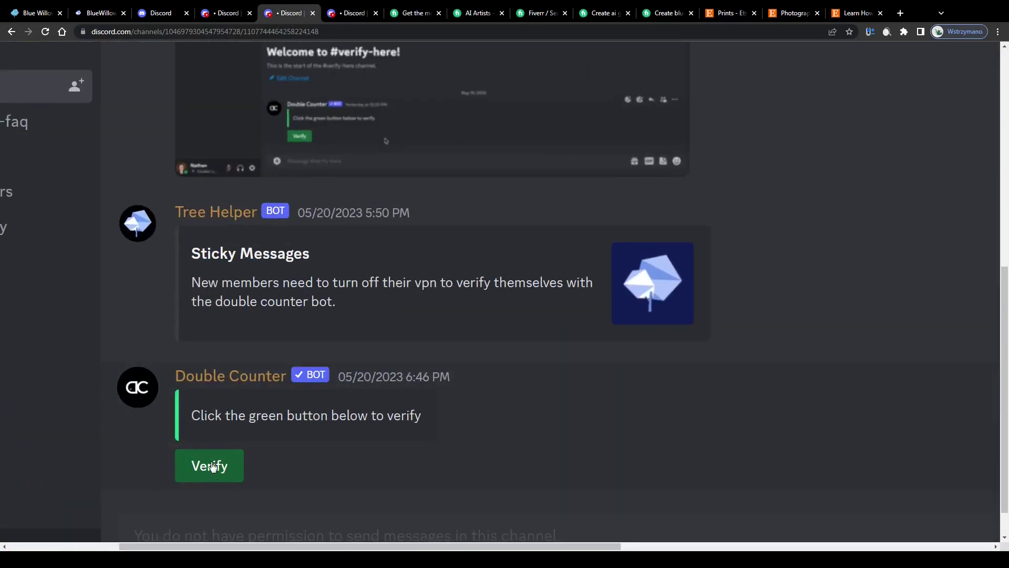
{"action": "left_click", "coordinate": [213, 468]}
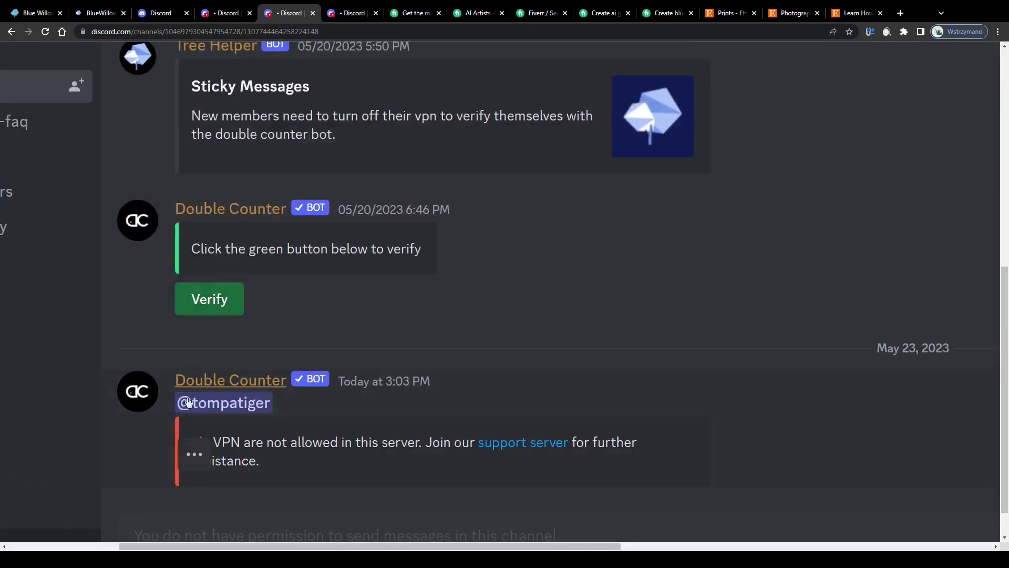
{"action": "left_click_drag", "start_coordinate": [295, 460], "coordinate": [422, 443]}
{"action": "left_click", "coordinate": [225, 443]}
{"action": "left_click", "coordinate": [382, 444]}
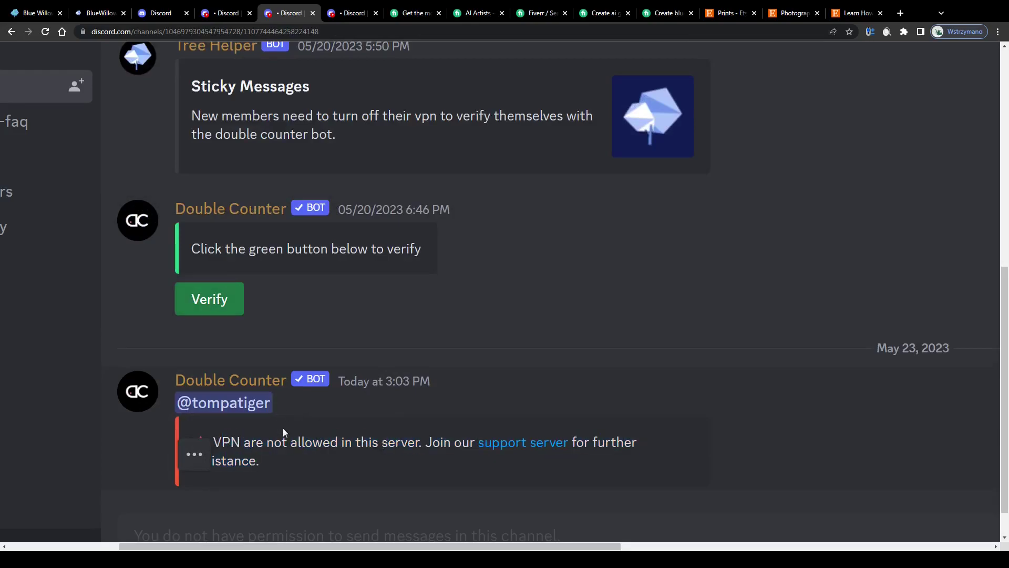
{"action": "key", "text": "ctrl+0"}
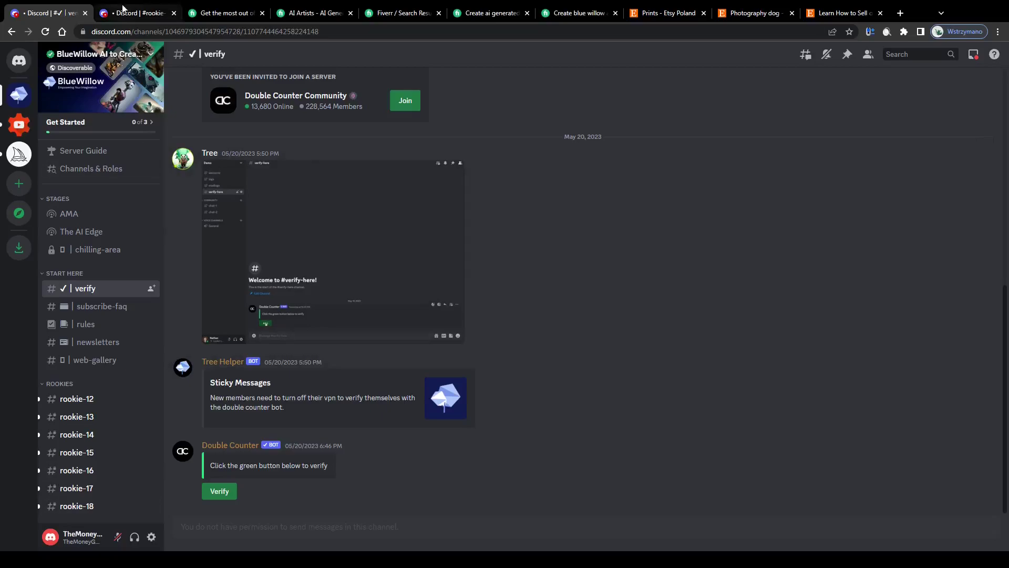
{"action": "scroll", "coordinate": [2, 410], "scroll_direction": "up", "scroll_amount": 5}
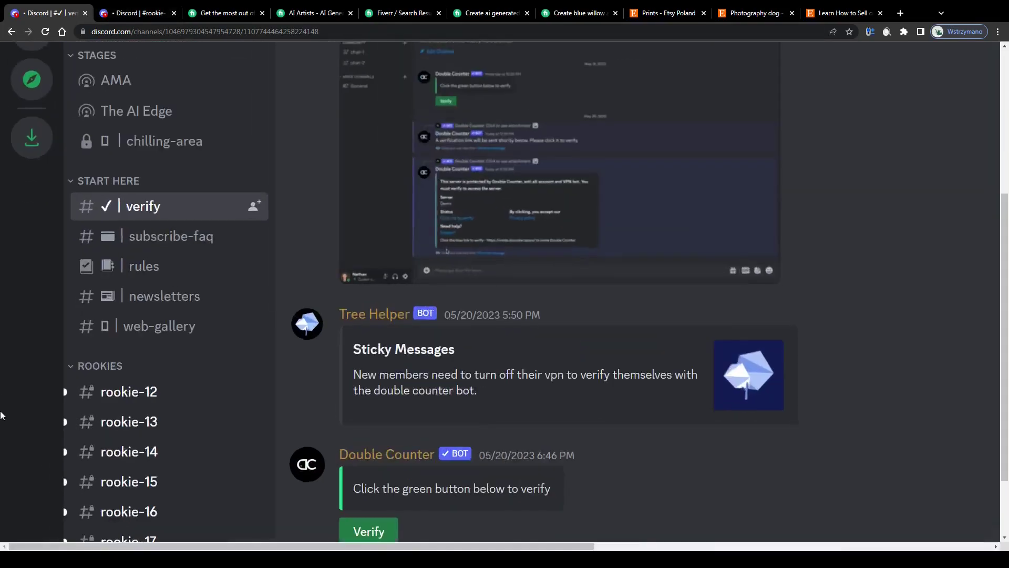
{"action": "scroll", "coordinate": [150, 412], "scroll_direction": "down", "scroll_amount": 3}
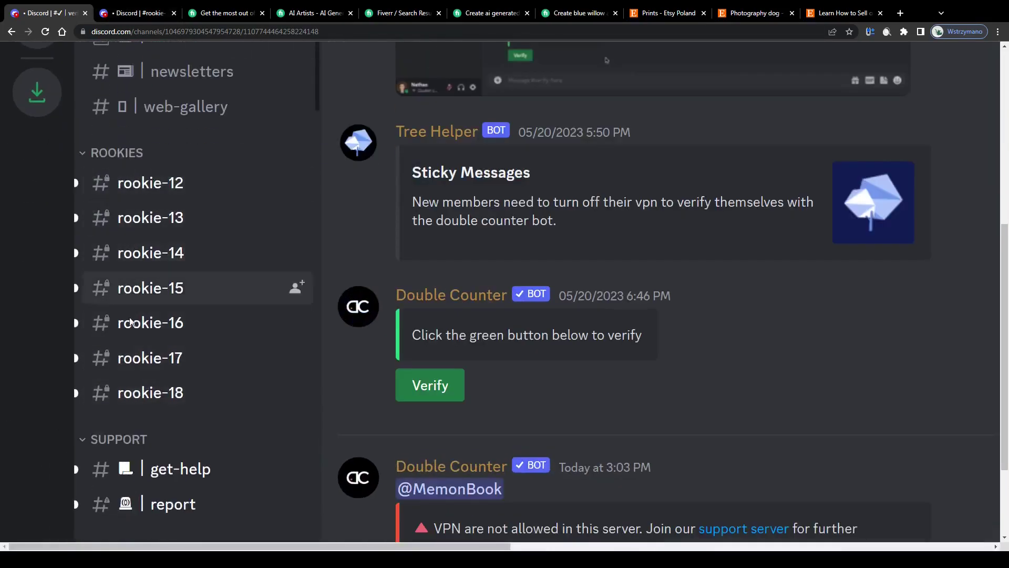
- Switch to the rookie-15 channel and start BlueWillow's /imagine command with its prompt option
{"action": "left_click", "coordinate": [134, 13]}
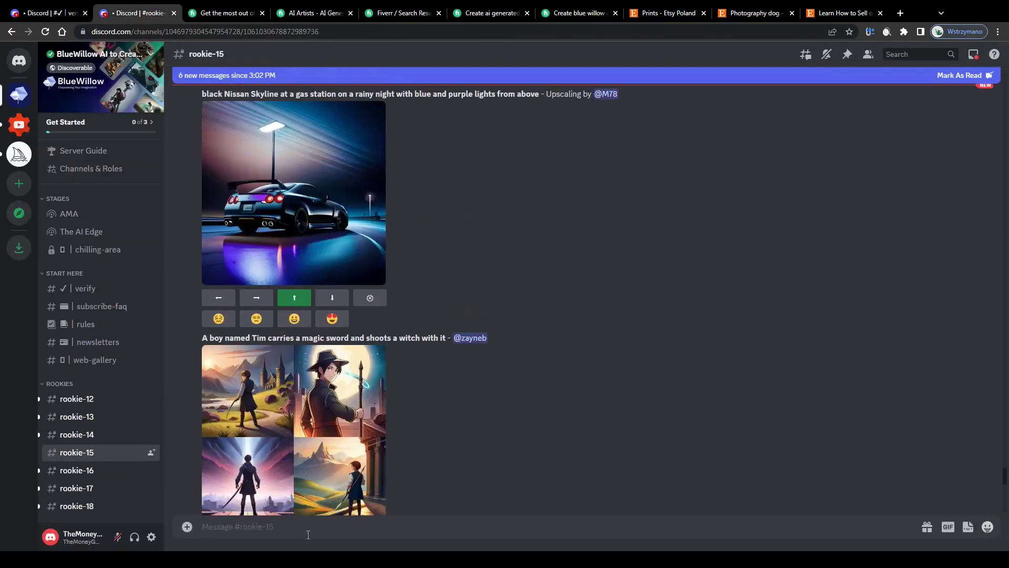
{"action": "scroll", "coordinate": [288, 536], "scroll_direction": "up", "scroll_amount": 6, "text": "ctrl"}
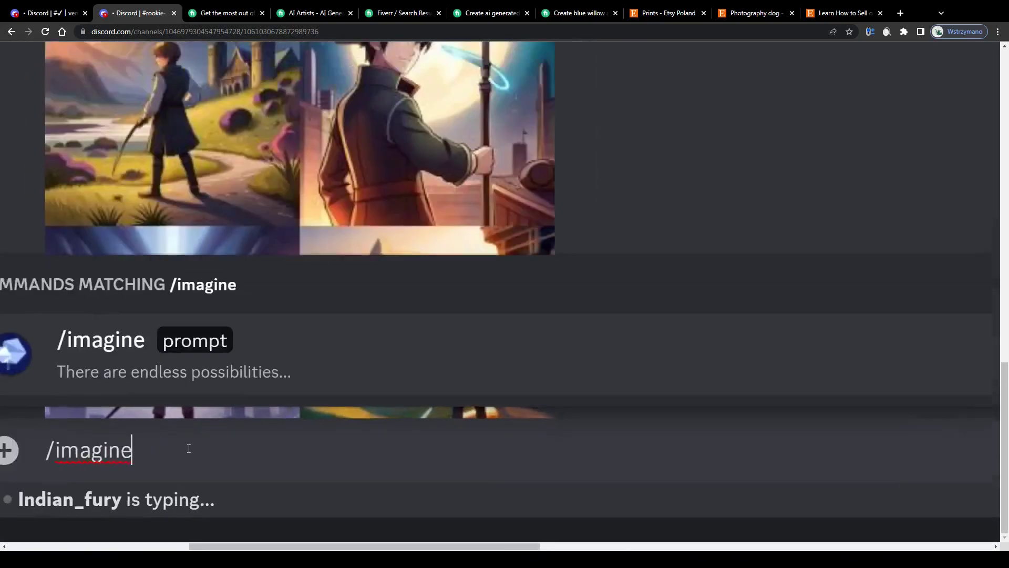
{"action": "scroll", "coordinate": [189, 447], "scroll_direction": "down", "scroll_amount": 2, "text": "ctrl"}
{"action": "left_click", "coordinate": [160, 417]}
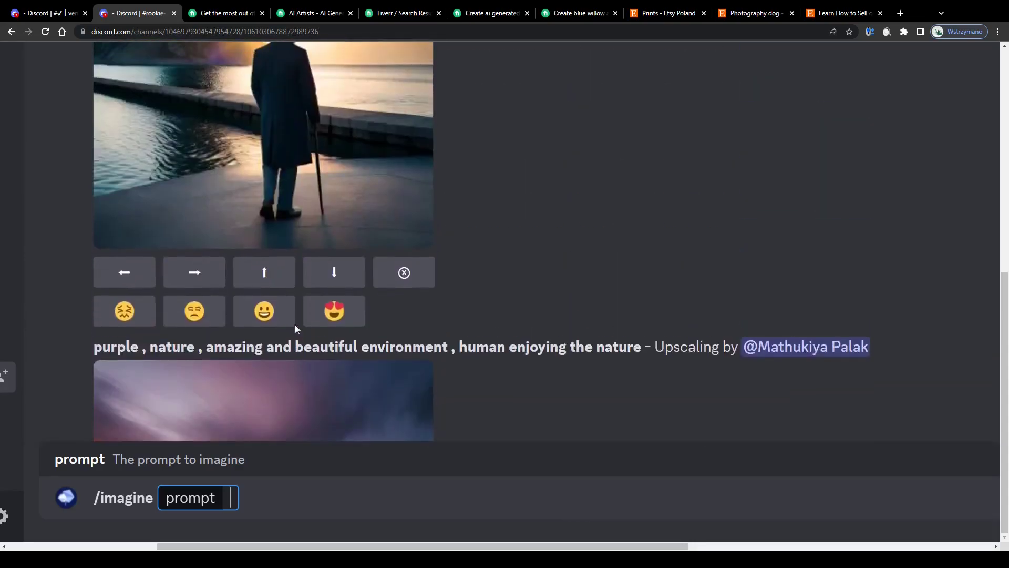
- Look through the prompts and image grids that other members generated in the rookie-15 channel
{"action": "key", "text": "ctrl+minus"}
{"action": "key", "text": "ctrl+minus"}
{"action": "key", "text": "ctrl+minus"}
{"action": "key", "text": "ctrl+minus"}
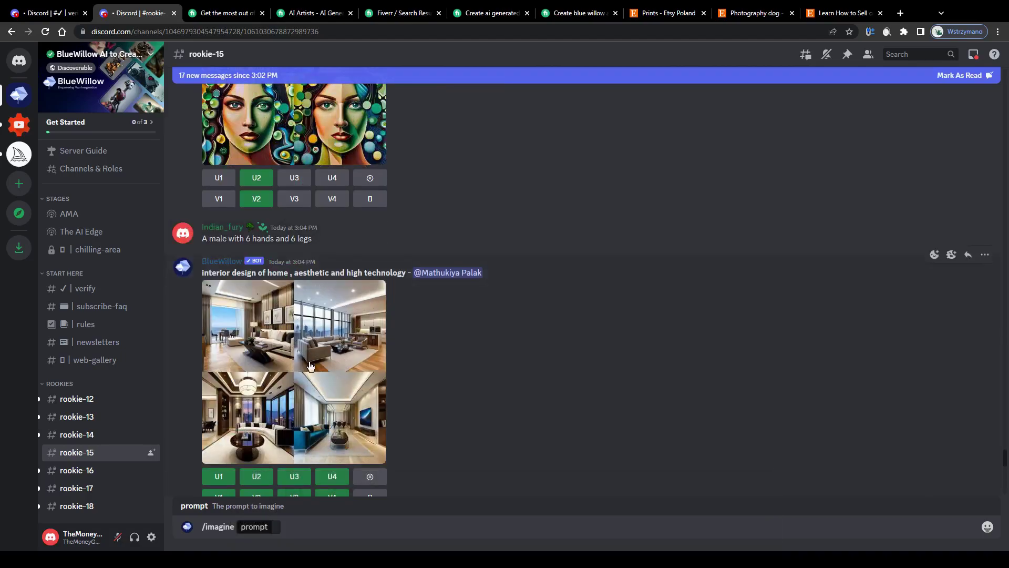
{"action": "scroll", "coordinate": [310, 367], "scroll_direction": "down", "scroll_amount": 10}
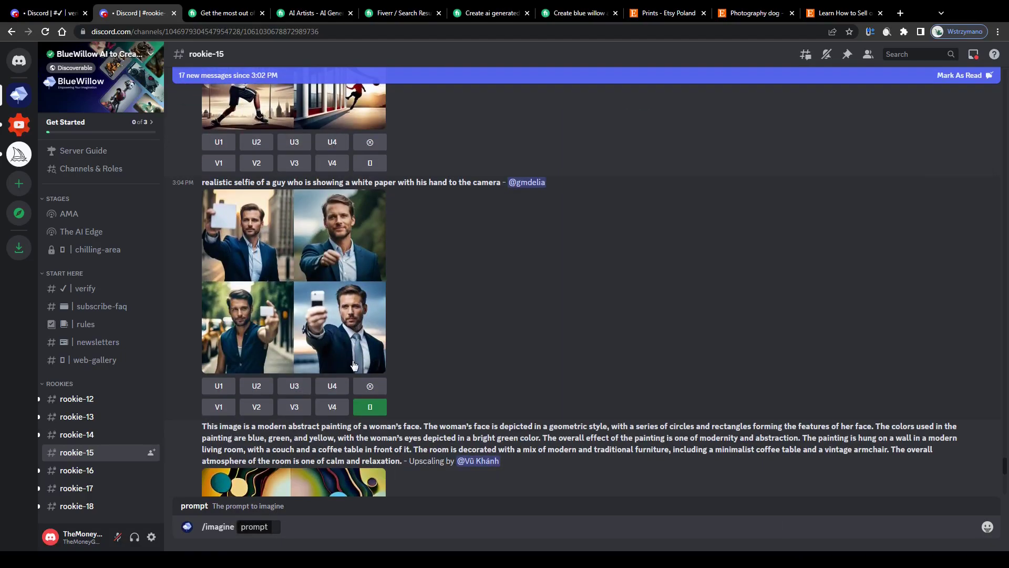
{"action": "scroll", "coordinate": [352, 365], "scroll_direction": "down", "scroll_amount": 2}
- Fill the /imagine prompt with the placeholder text "type prompt here" and clear it again
{"action": "left_click", "coordinate": [283, 531]}
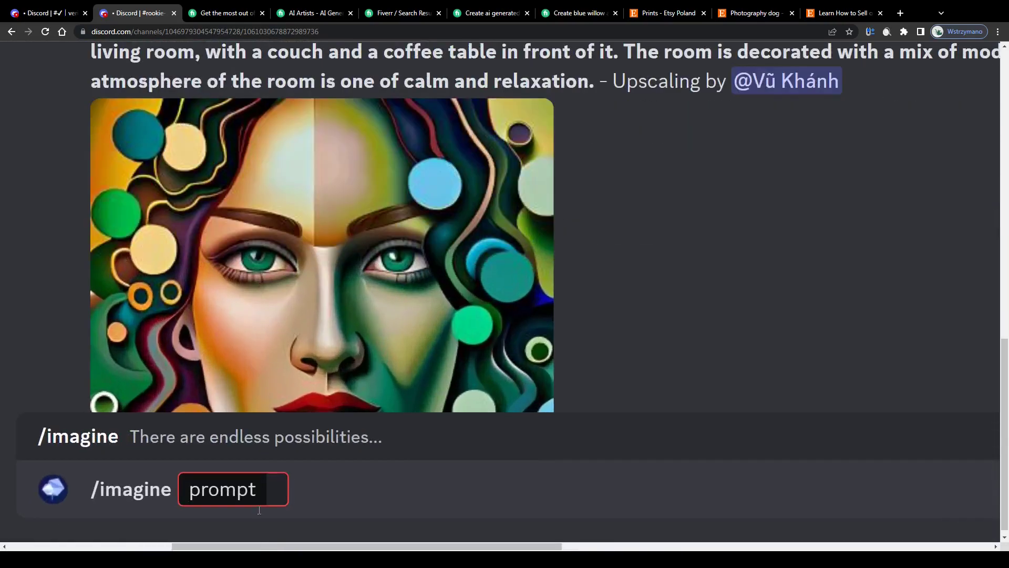
{"action": "left_click", "coordinate": [273, 528]}
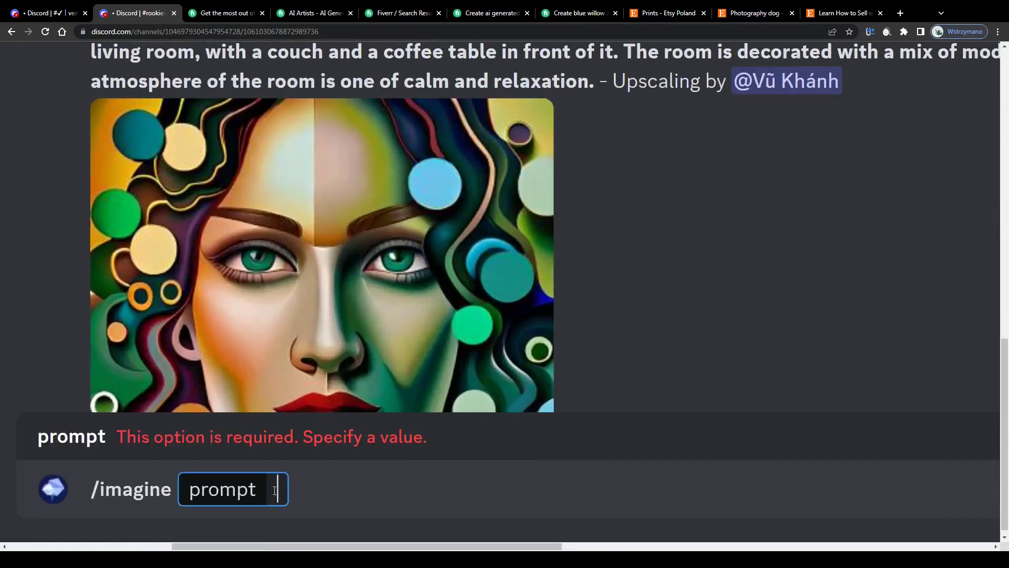
{"action": "type", "text": "type pro"}
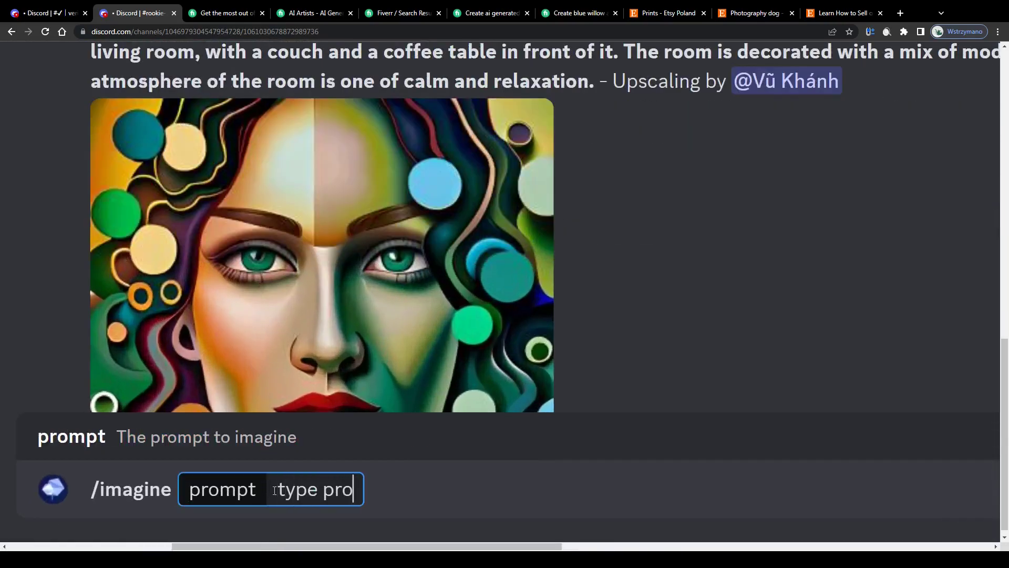
{"action": "type", "text": "mpt here"}
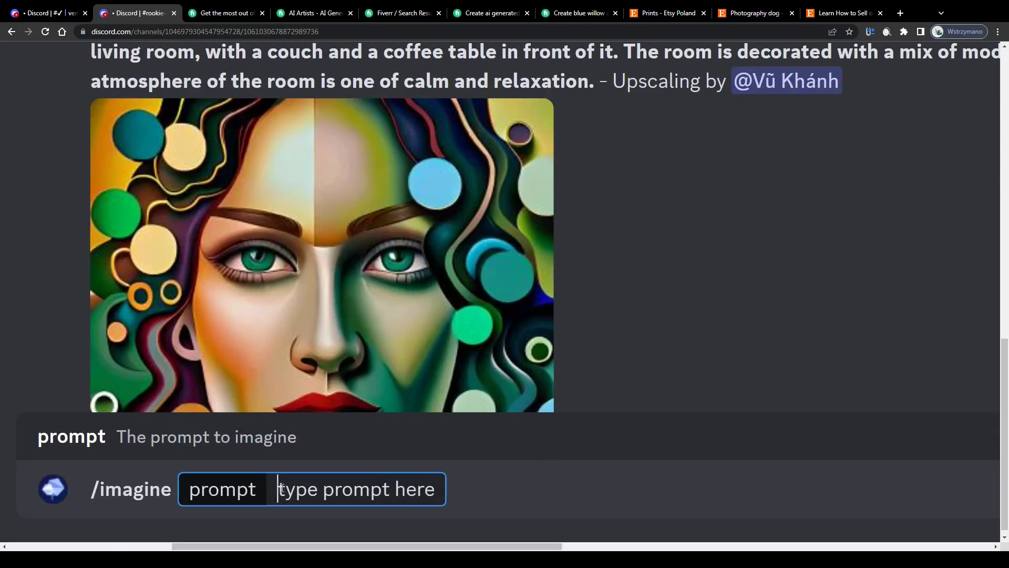
{"action": "left_click_drag", "start_coordinate": [278, 488], "coordinate": [435, 489]}
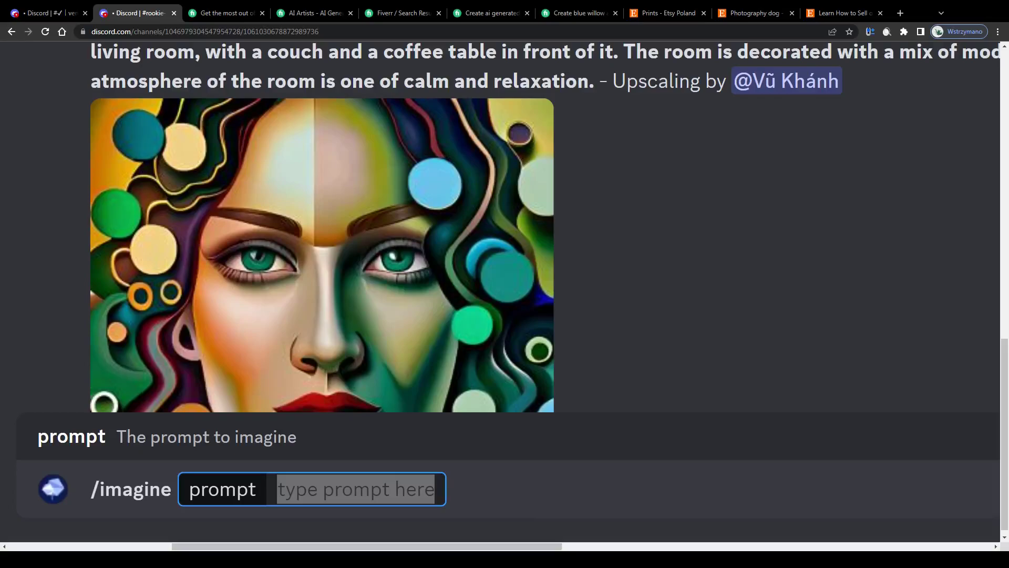
{"action": "left_click_drag", "start_coordinate": [284, 488], "coordinate": [419, 489]}
{"action": "key", "text": "ctrl+a"}
{"action": "key", "text": "BackSpace"}
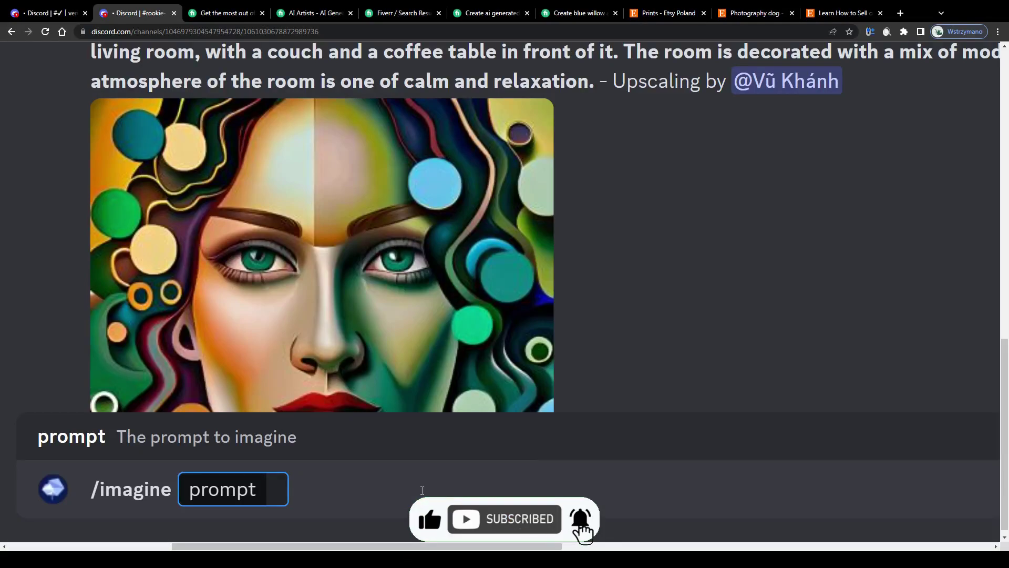
- Write the example prompt "3D art of a cute kitten, with a magician hat, ultra HD" in the /imagine command and clear it again
{"action": "type", "text": "3D art of a"}
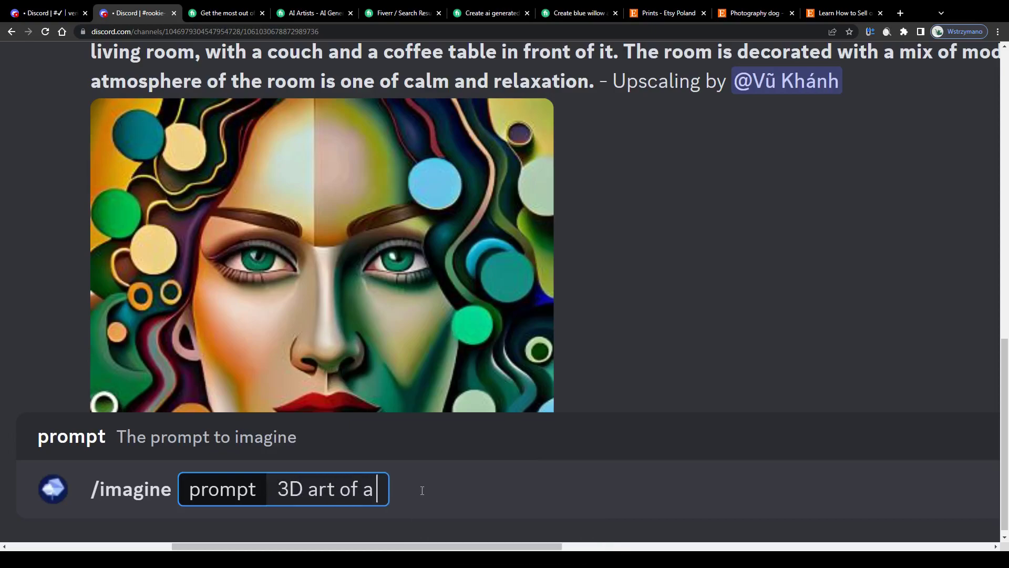
{"action": "type", "text": " cute kitten"}
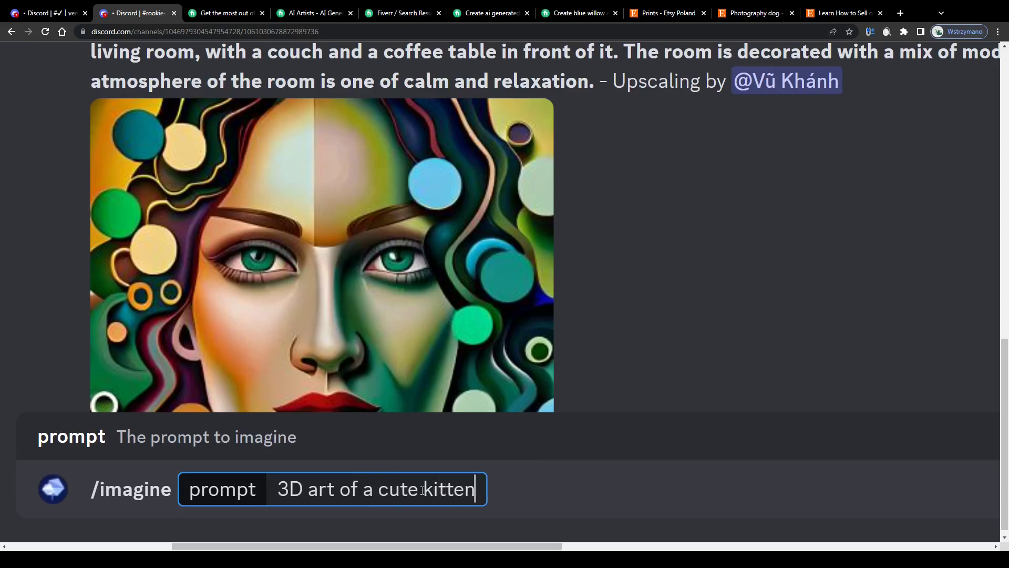
{"action": "type", "text": ", with a "}
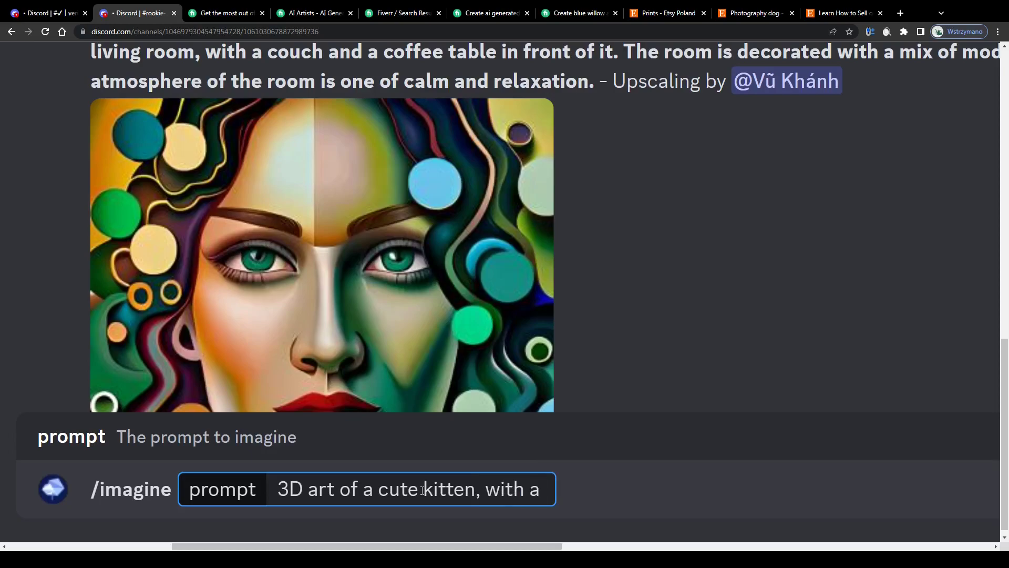
{"action": "type", "text": "magician "}
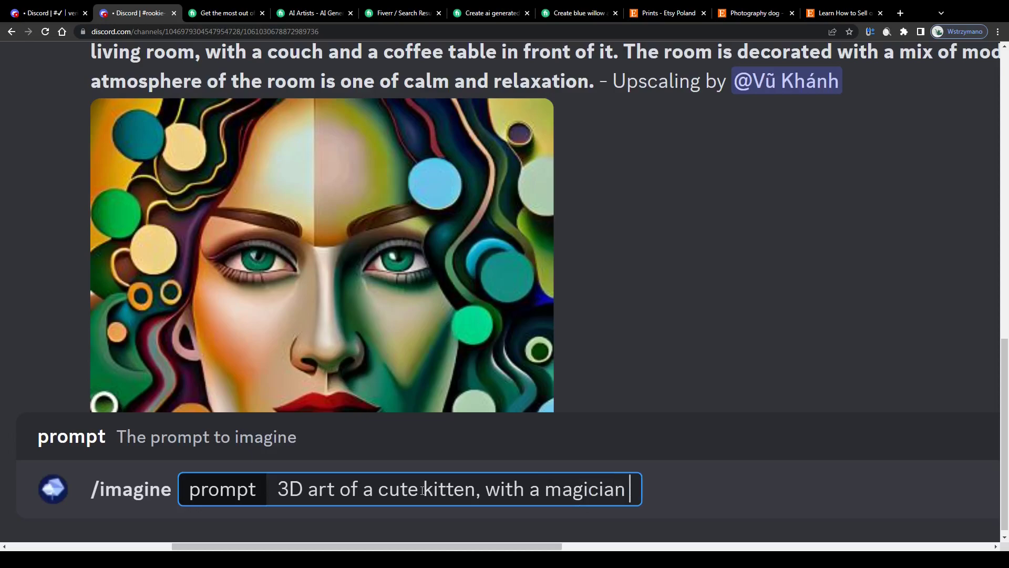
{"action": "type", "text": "hat"}
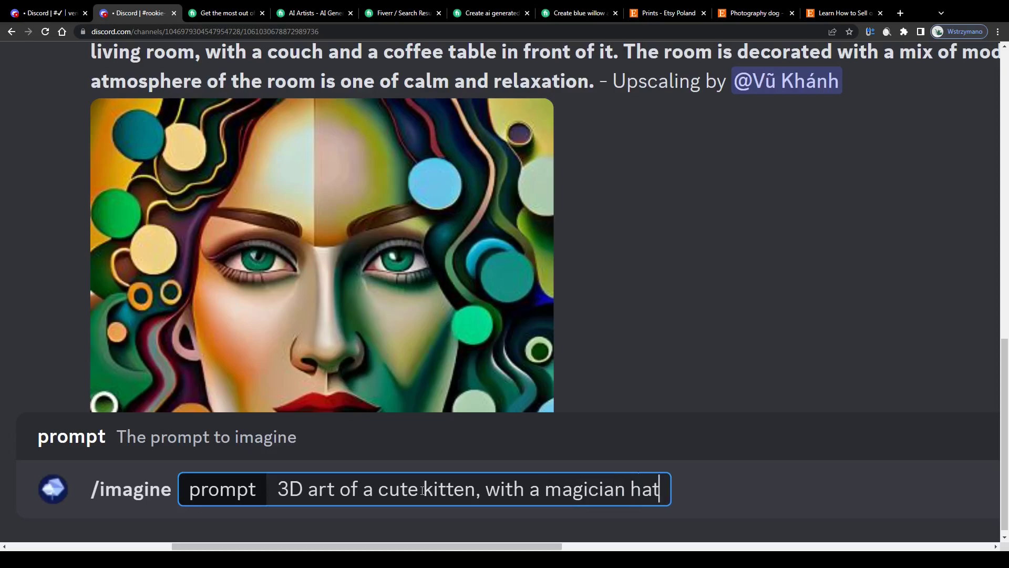
{"action": "type", "text": ", "}
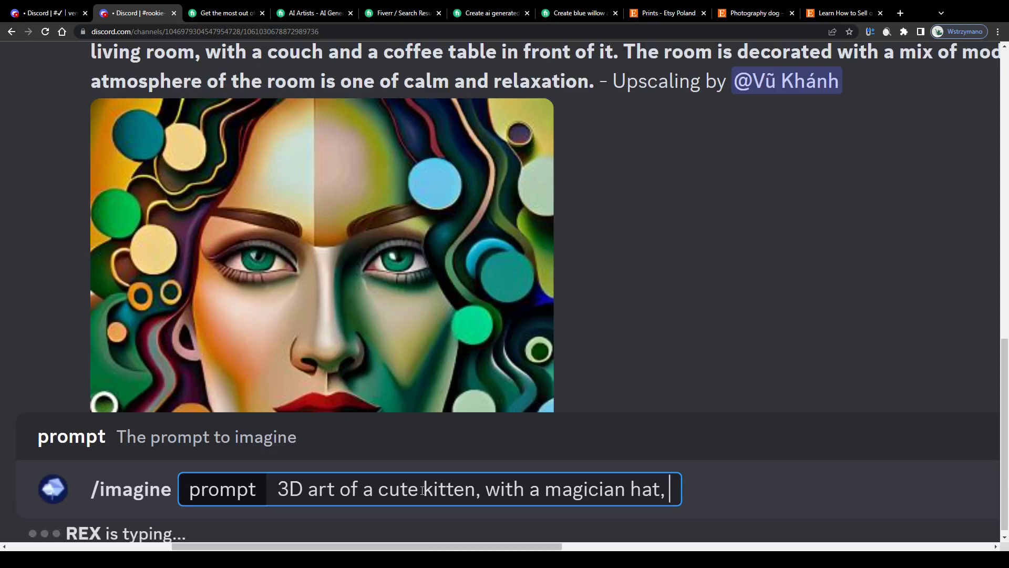
{"action": "type", "text": "ultra HD"}
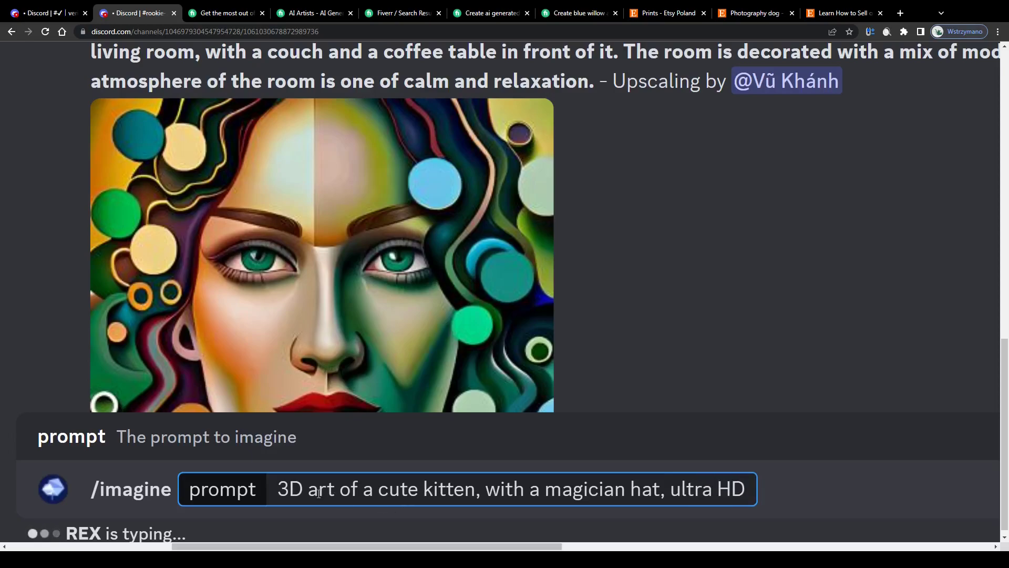
{"action": "left_click_drag", "start_coordinate": [277, 490], "coordinate": [745, 490]}
{"action": "key", "text": "ctrl+a"}
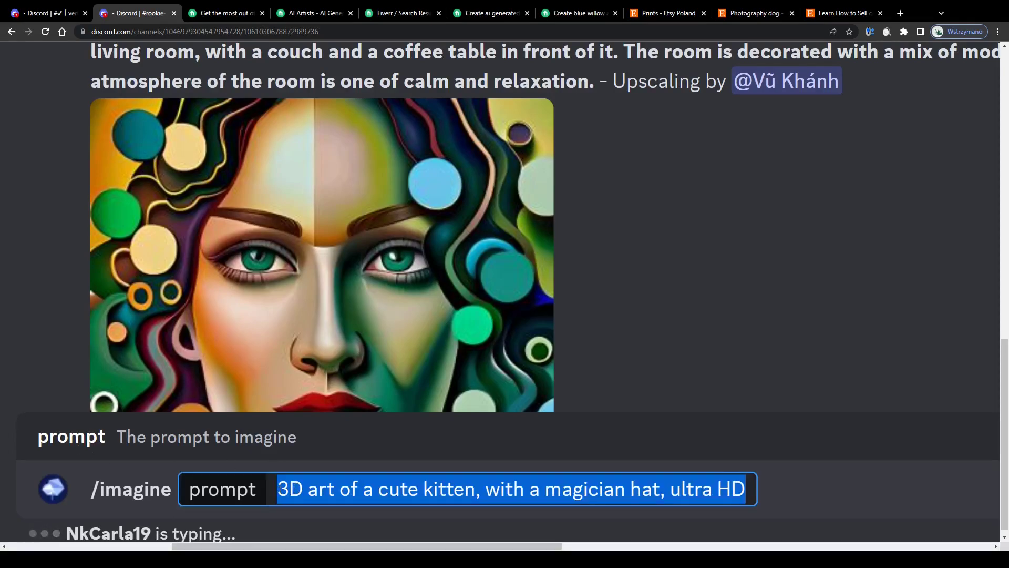
{"action": "left_click", "coordinate": [296, 489]}
{"action": "left_click_drag", "start_coordinate": [277, 490], "coordinate": [749, 490]}
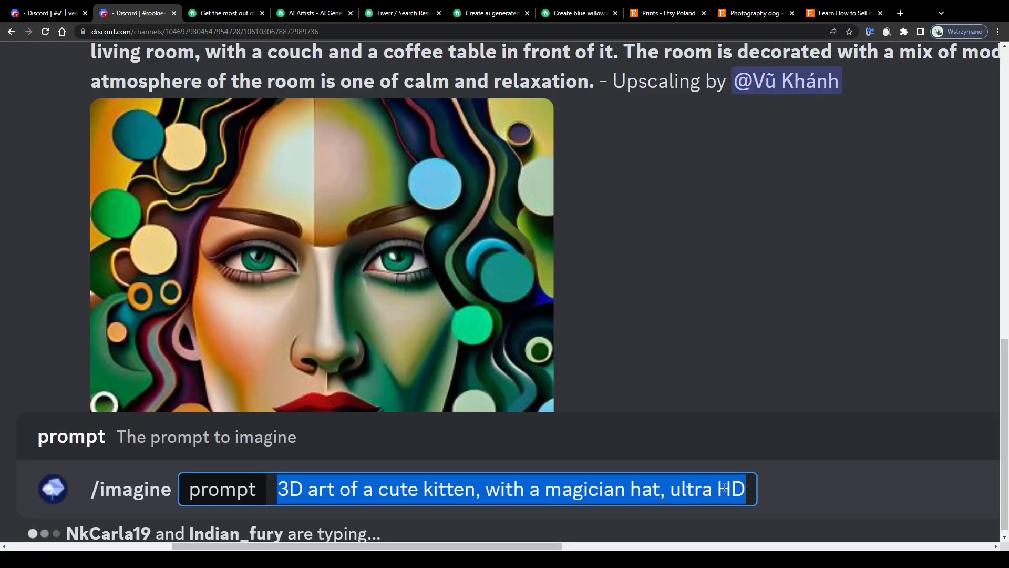
{"action": "key", "text": "BackSpace"}
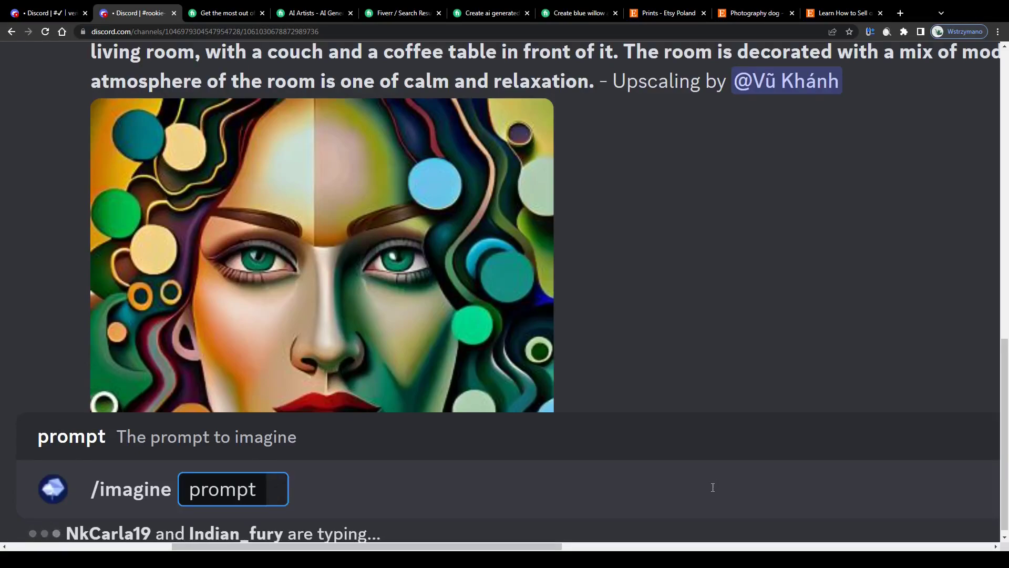
- Submit the /imagine command with the prompt "anime ninja shiba inu, headband, sunglasses, eating, ramen bowl, in a dojo"
{"action": "type", "text": "anime ninja shiba inu, headband, sunglasses, eating, ramen bowl, in a dojo"}
{"action": "left_click_drag", "start_coordinate": [277, 496], "coordinate": [854, 484]}
{"action": "scroll", "coordinate": [370, 501], "scroll_direction": "down", "scroll_amount": 1}
{"action": "left_click", "coordinate": [348, 481]}
{"action": "left_click_drag", "start_coordinate": [916, 484], "coordinate": [937, 484]}
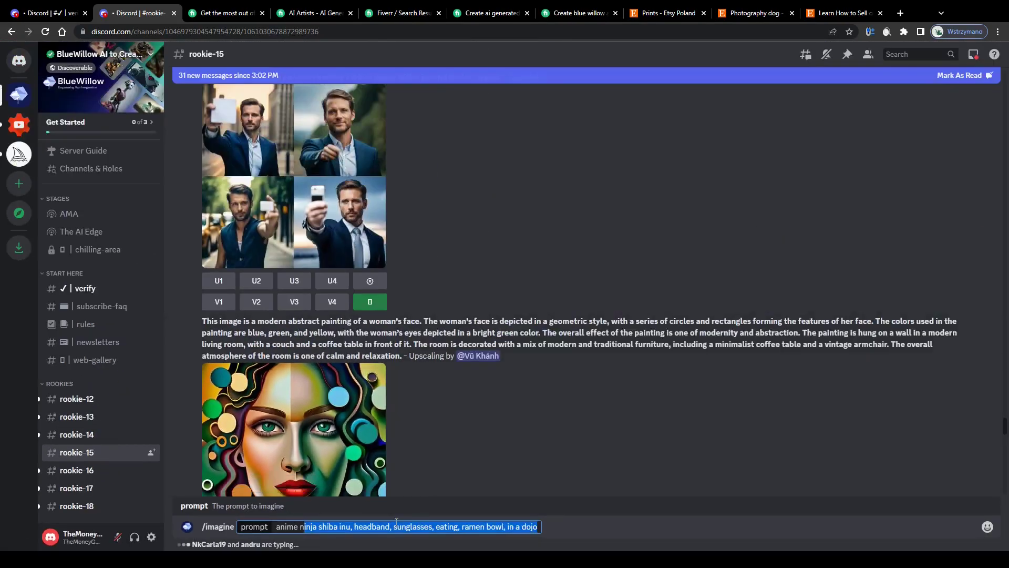
{"action": "left_click", "coordinate": [571, 481]}
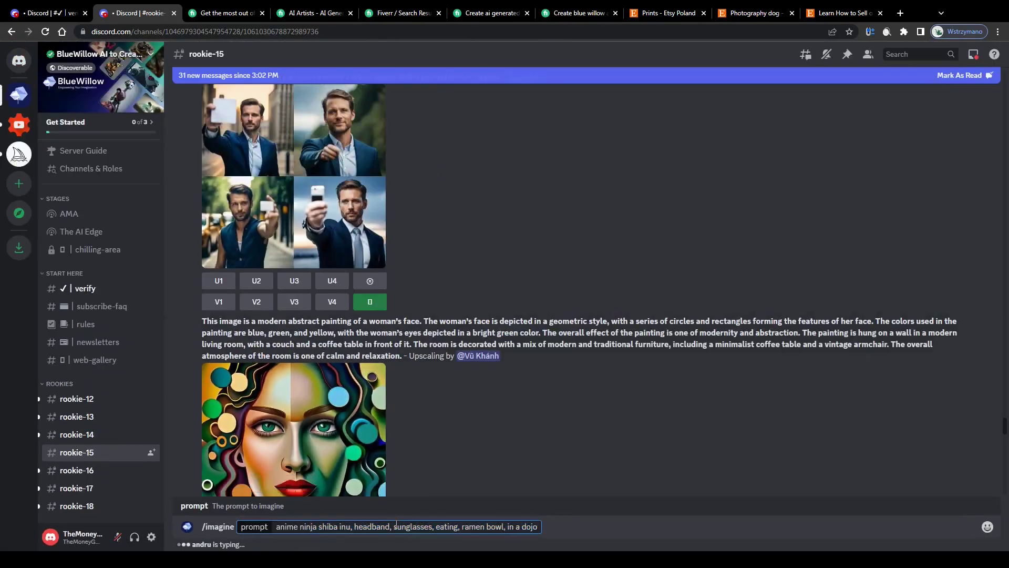
{"action": "key", "text": "Return"}
- Read the BlueWillow bot's reply to the submitted /imagine command in the rookie-15 channel
{"action": "key", "text": "ctrl+plus"}
{"action": "key", "text": "ctrl+plus"}
{"action": "key", "text": "ctrl+plus"}
{"action": "key", "text": "ctrl+plus"}
{"action": "key", "text": "ctrl+plus"}
{"action": "left_click_drag", "start_coordinate": [179, 226], "coordinate": [465, 225]}
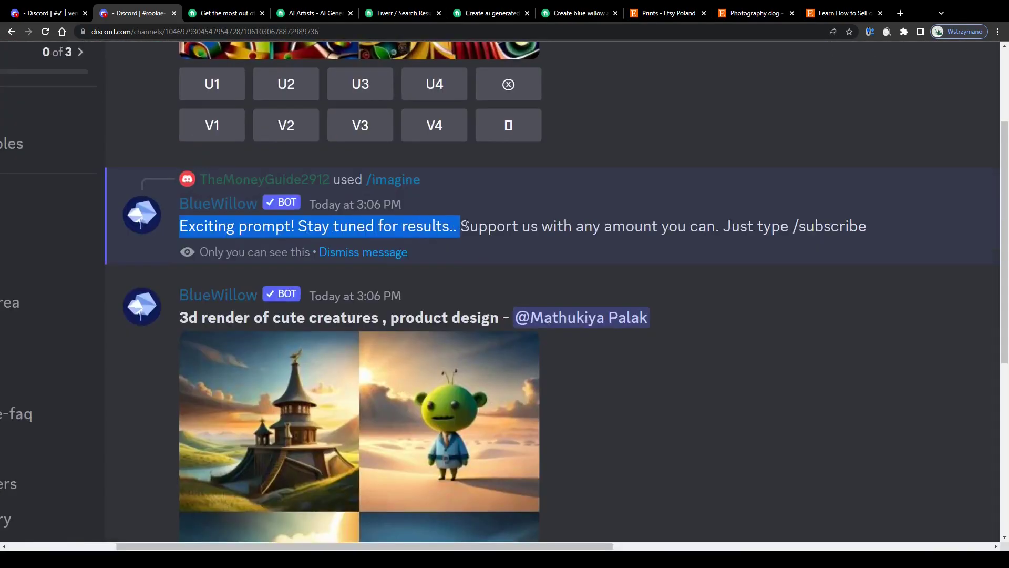
{"action": "key", "text": "ctrl+0"}
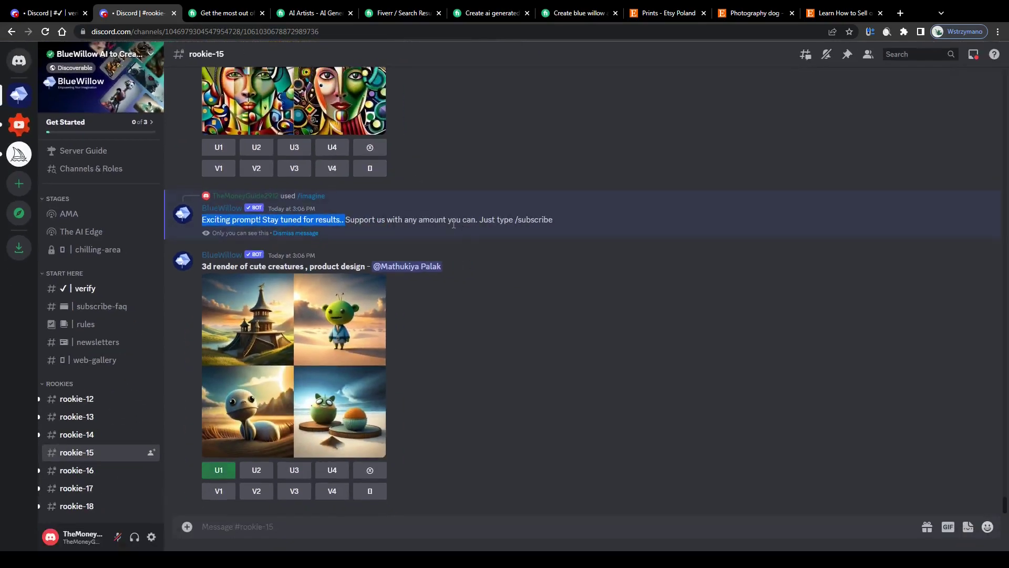
{"action": "left_click", "coordinate": [384, 222]}
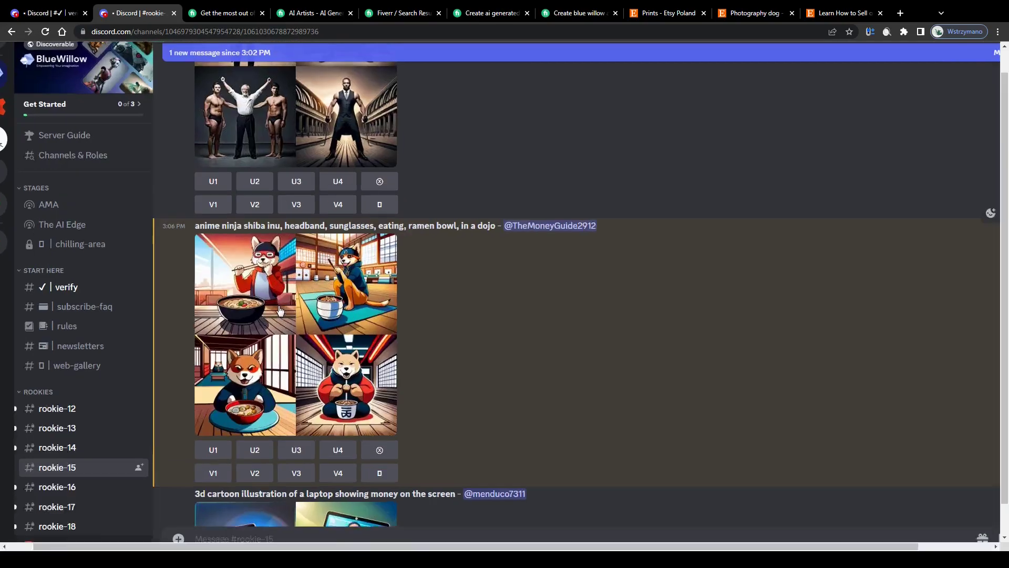
- View the generated ninja shiba inu image grid enlarged, and return to the channel
{"action": "scroll", "coordinate": [279, 311], "scroll_direction": "up", "scroll_amount": 3}
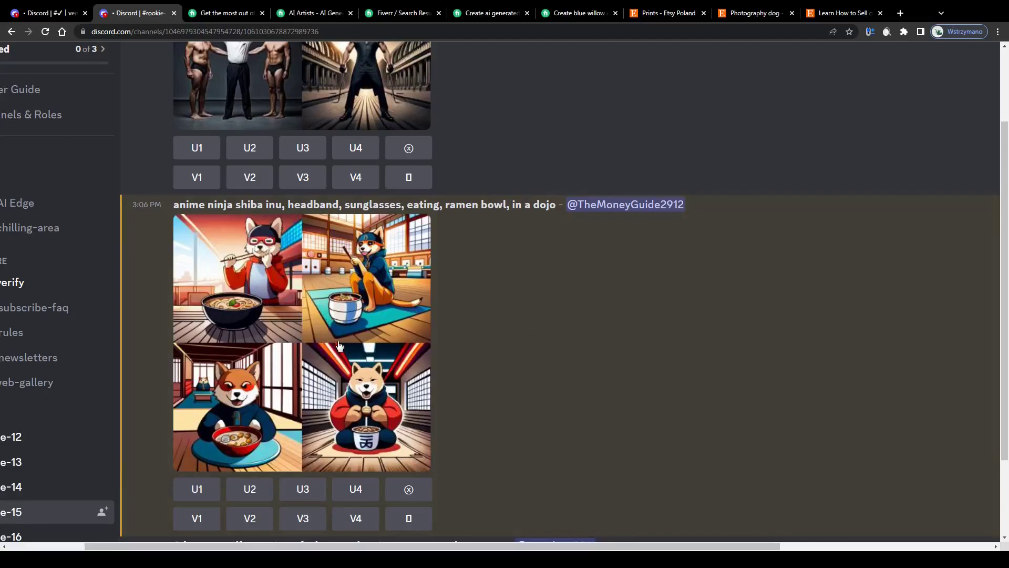
{"action": "key", "text": "ctrl+0"}
{"action": "left_click", "coordinate": [292, 324]}
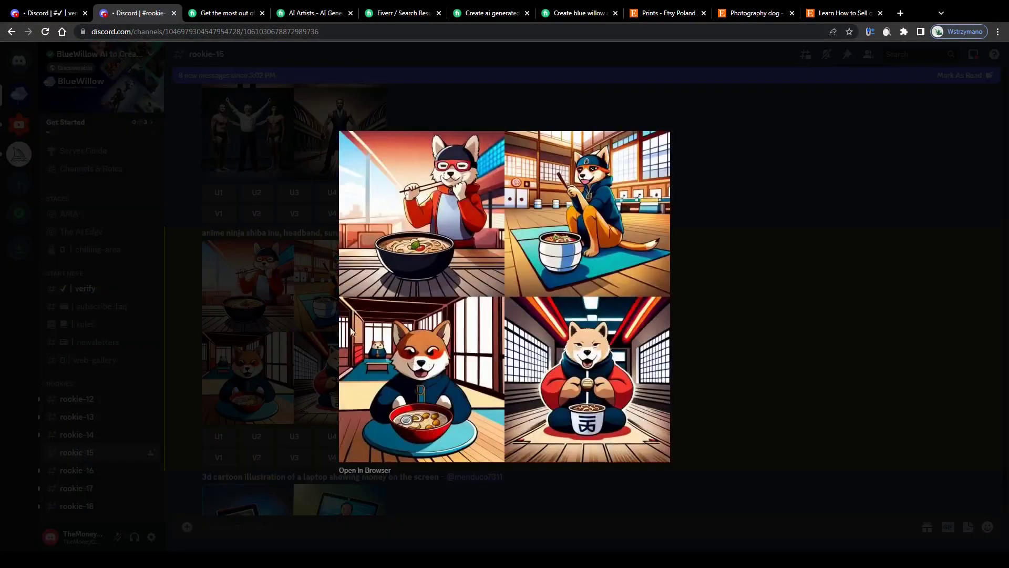
{"action": "left_click", "coordinate": [708, 285]}
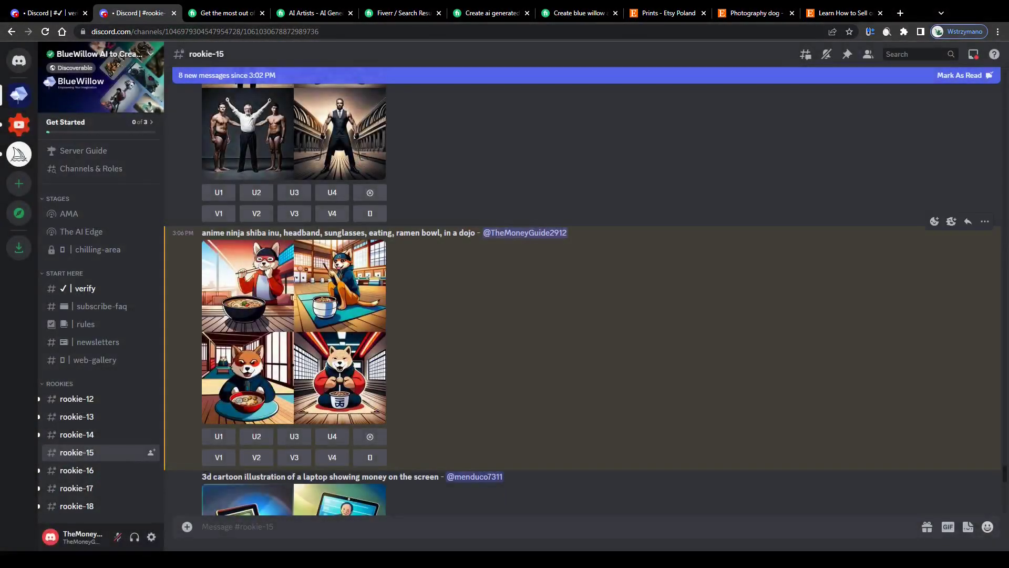
- Inspect the ninja shiba inu image grid up close and generate variations of its first image
{"action": "key", "text": "ctrl+plus"}
{"action": "key", "text": "ctrl+plus"}
{"action": "key", "text": "ctrl+plus"}
{"action": "key", "text": "ctrl+plus"}
{"action": "key", "text": "ctrl+plus"}
{"action": "key", "text": "ctrl+plus"}
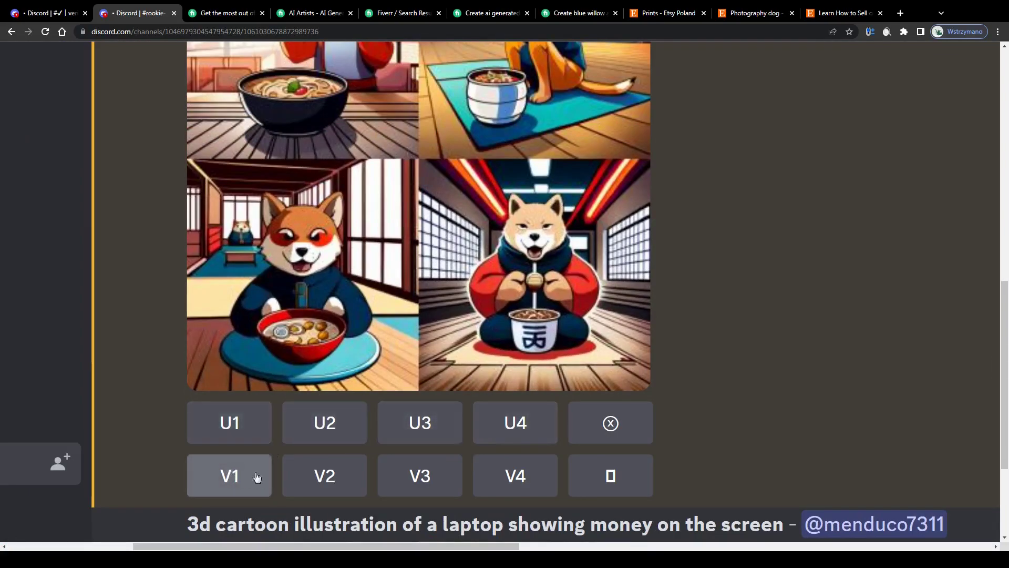
{"action": "key", "text": "ctrl+0"}
{"action": "key", "text": "ctrl+0"}
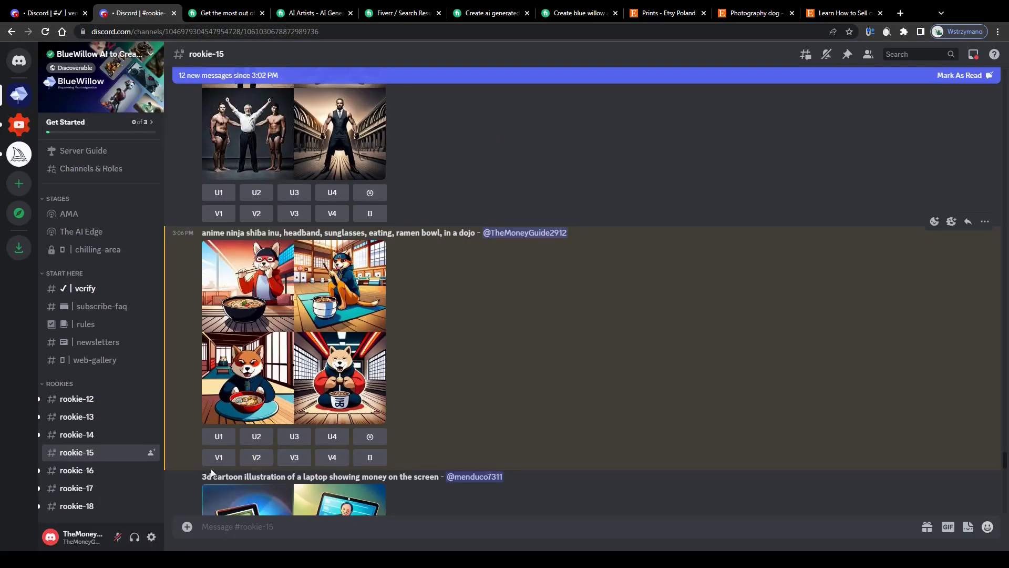
{"action": "left_click", "coordinate": [219, 464]}
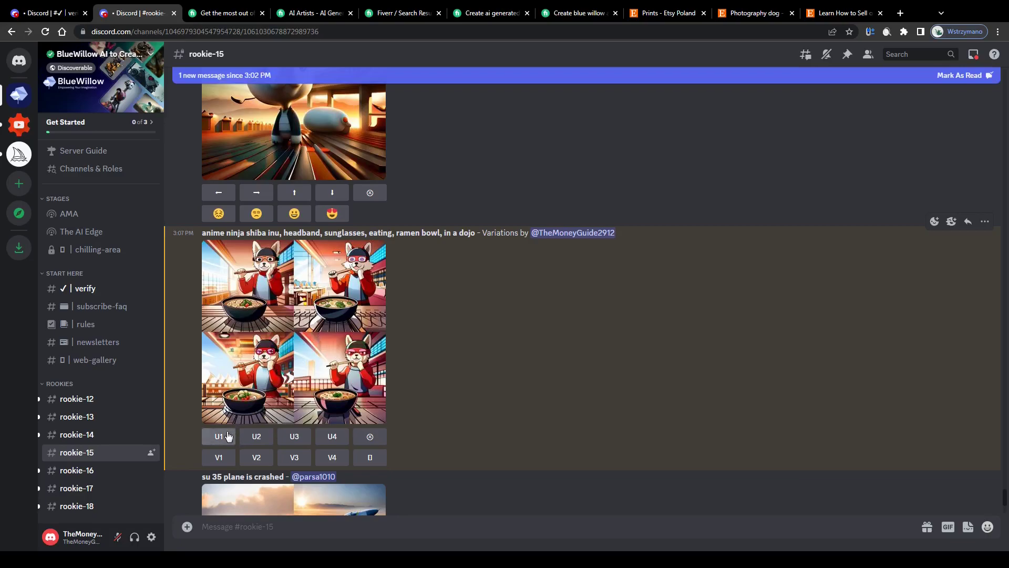
- Upscale the first image of the shiba inu variations and open the upscaled result
{"action": "left_click", "coordinate": [228, 438]}
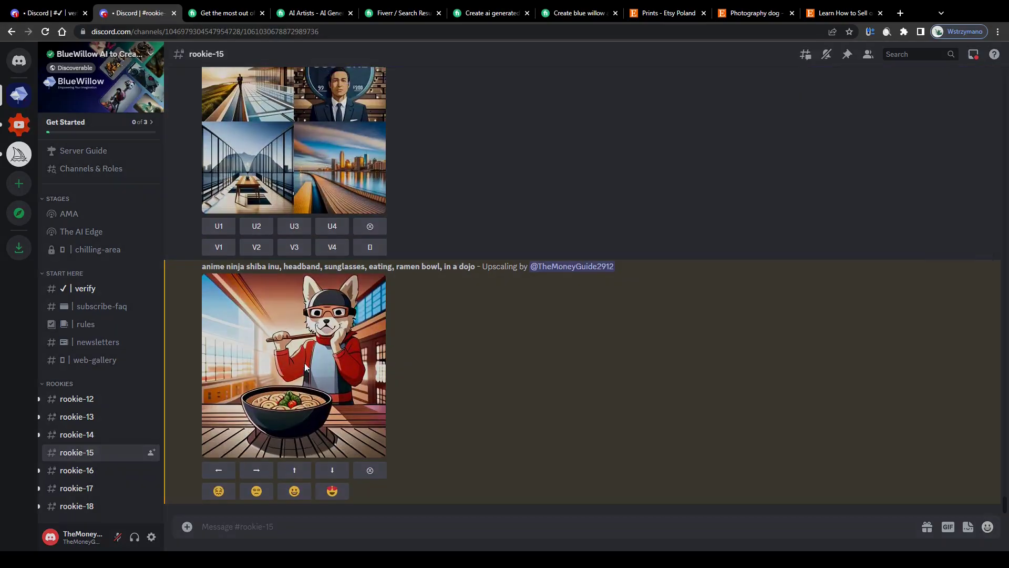
{"action": "left_click", "coordinate": [305, 363]}
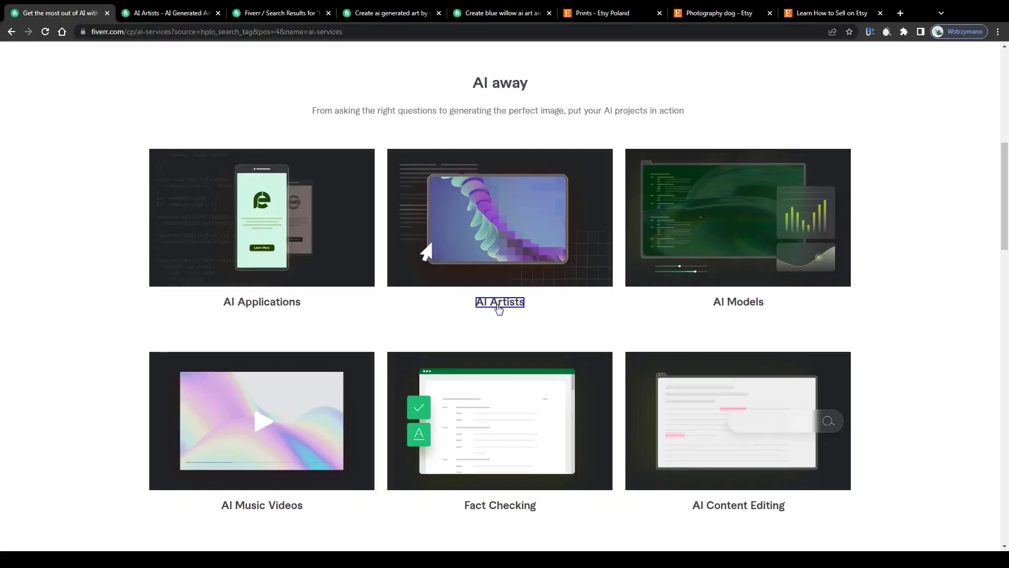
- Look at the AI Artists category among Fiverr's AI services and browse page 3 of its gig listings
{"action": "scroll", "coordinate": [499, 309], "scroll_direction": "up", "scroll_amount": 7}
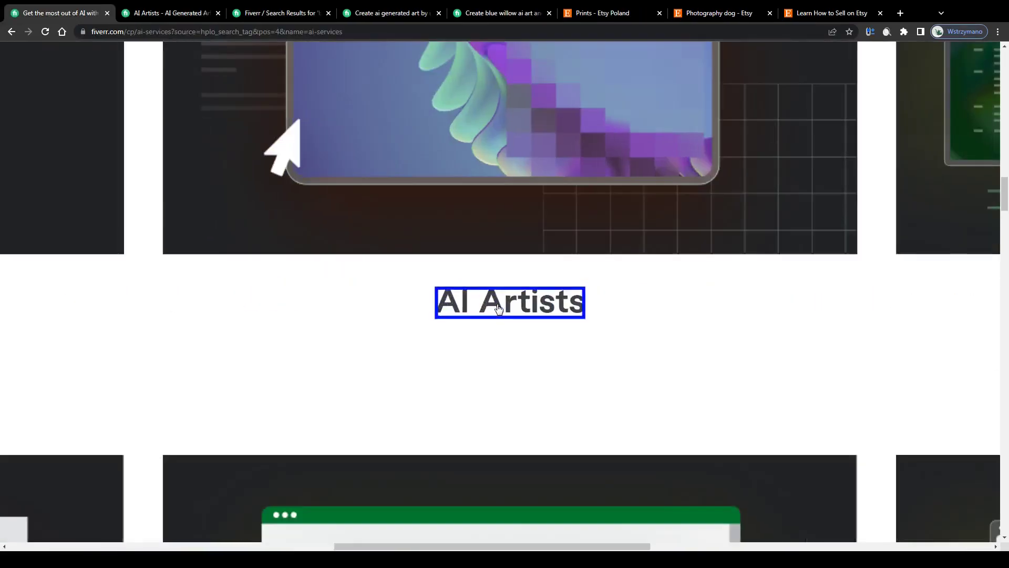
{"action": "mouse_move", "coordinate": [613, 299]}
{"action": "left_mouse_down"}
{"action": "mouse_move", "coordinate": [417, 299]}
{"action": "mouse_move", "coordinate": [615, 302]}
{"action": "left_mouse_up"}
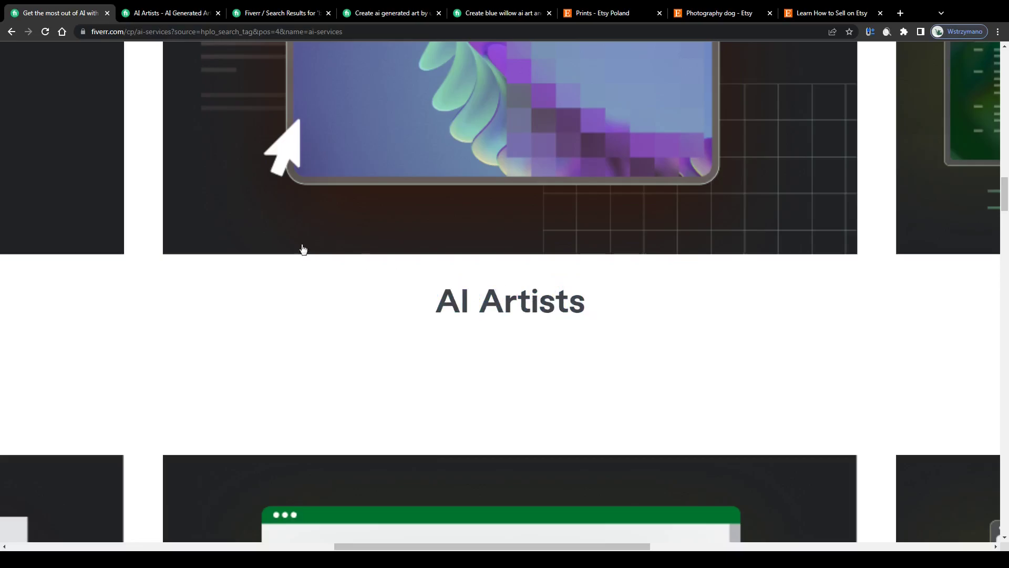
{"action": "left_click", "coordinate": [156, 13]}
{"action": "left_click_drag", "start_coordinate": [130, 158], "coordinate": [91, 163]}
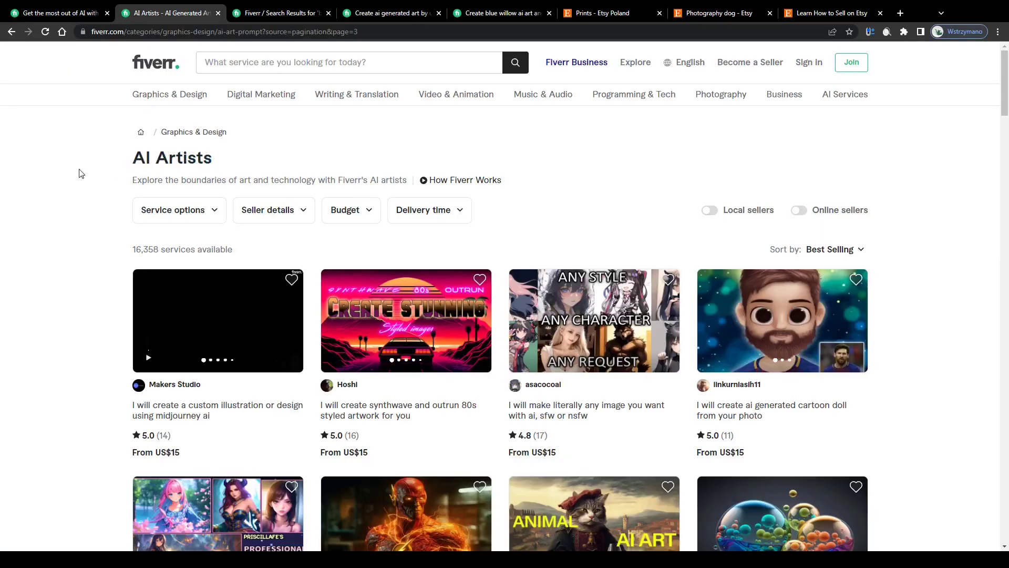
{"action": "scroll", "coordinate": [82, 174], "scroll_direction": "down", "scroll_amount": 5}
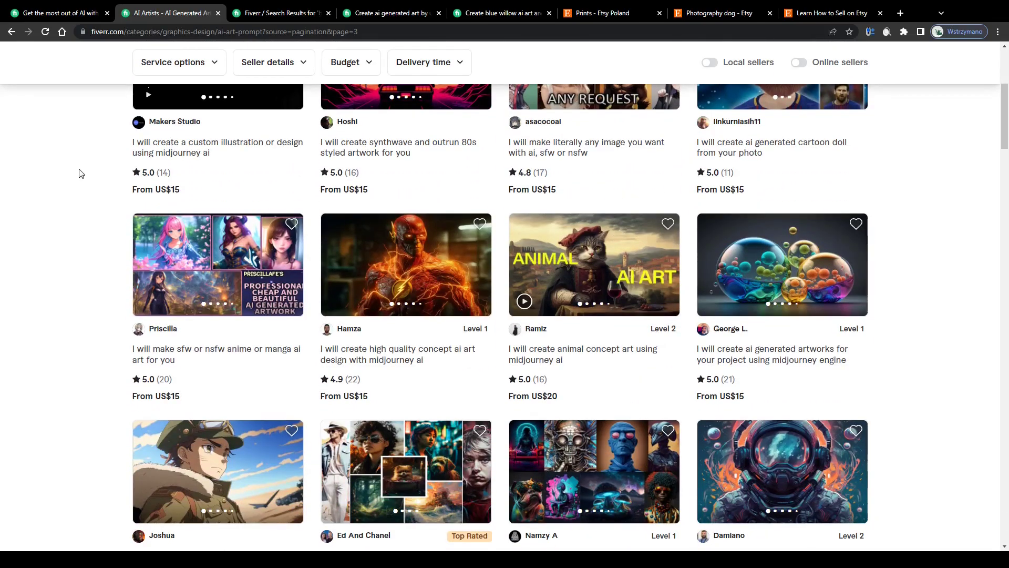
{"action": "scroll", "coordinate": [82, 173], "scroll_direction": "down", "scroll_amount": 9}
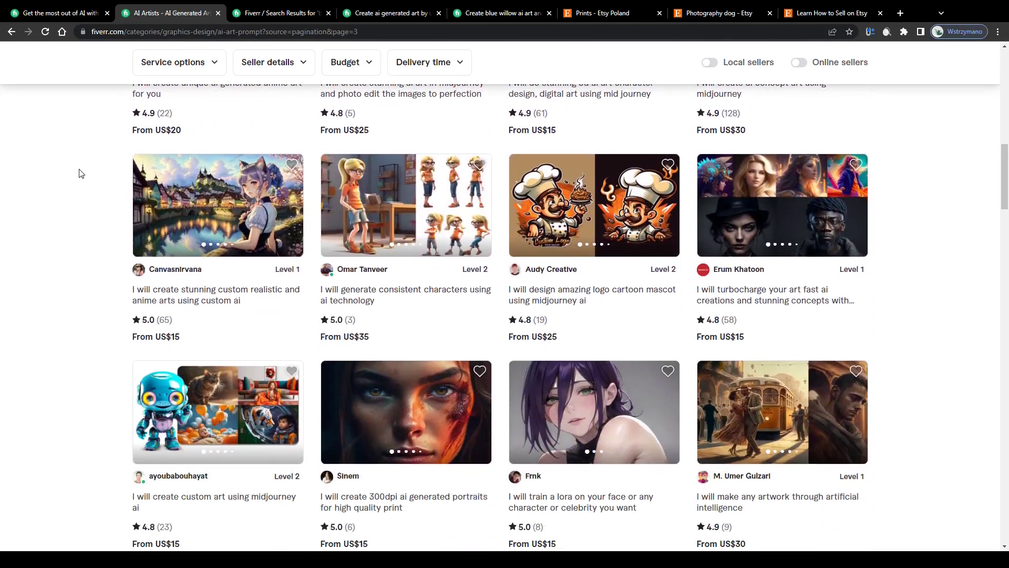
{"action": "scroll", "coordinate": [81, 174], "scroll_direction": "down", "scroll_amount": 2}
{"action": "scroll", "coordinate": [82, 173], "scroll_direction": "down", "scroll_amount": 7}
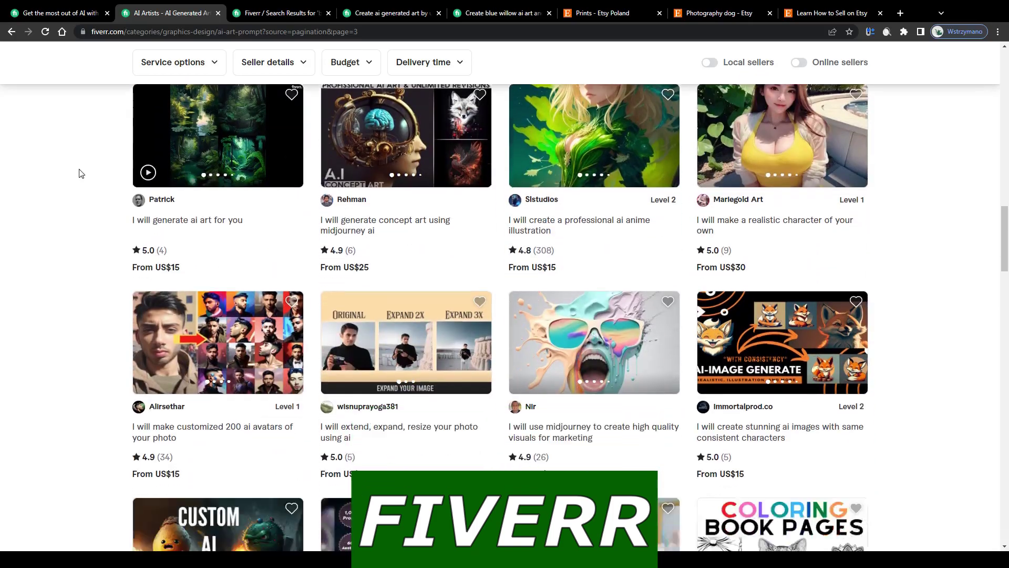
{"action": "scroll", "coordinate": [82, 174], "scroll_direction": "down", "scroll_amount": 9}
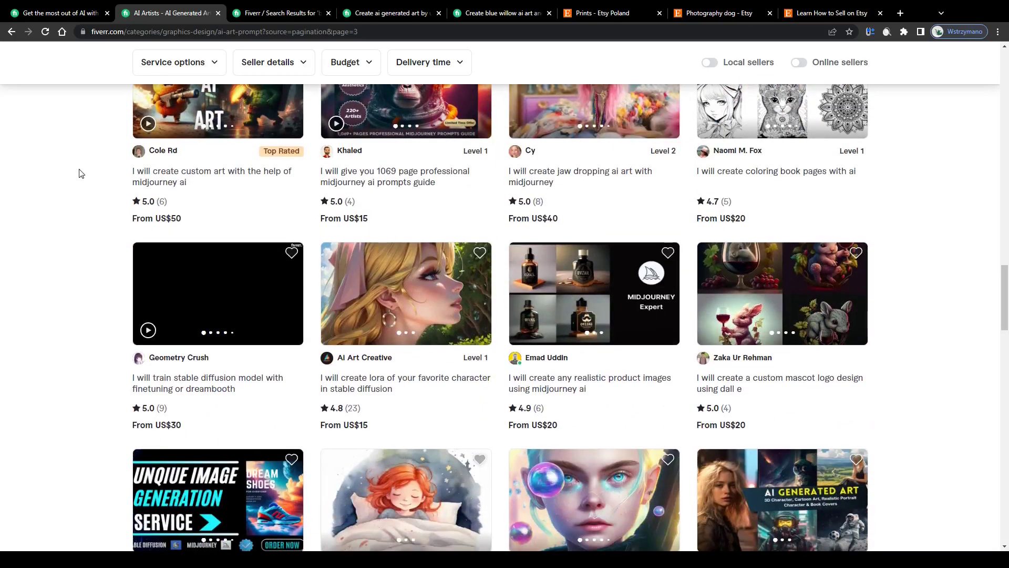
{"action": "scroll", "coordinate": [81, 174], "scroll_direction": "down", "scroll_amount": 8}
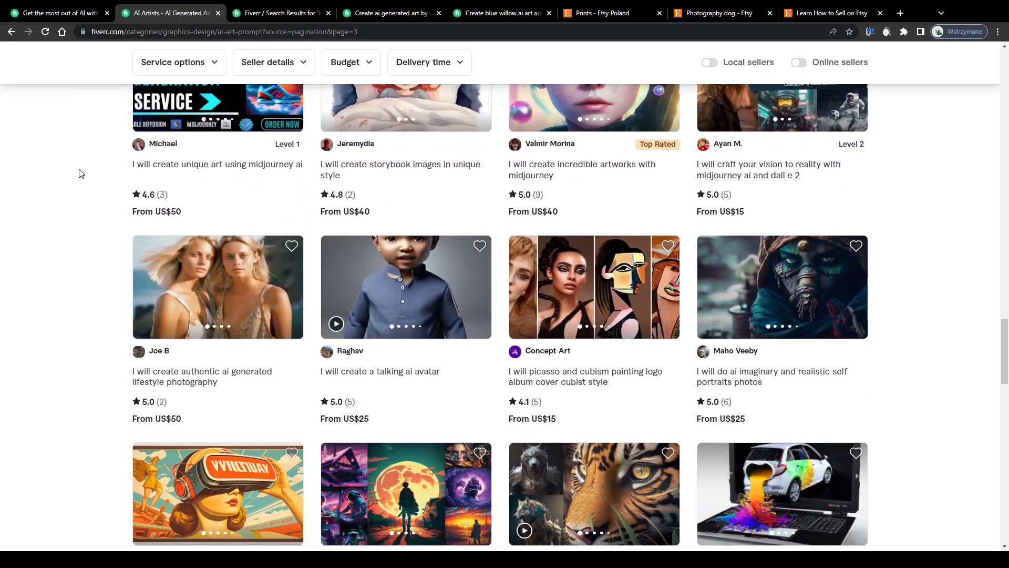
{"action": "scroll", "coordinate": [81, 174], "scroll_direction": "down", "scroll_amount": 5}
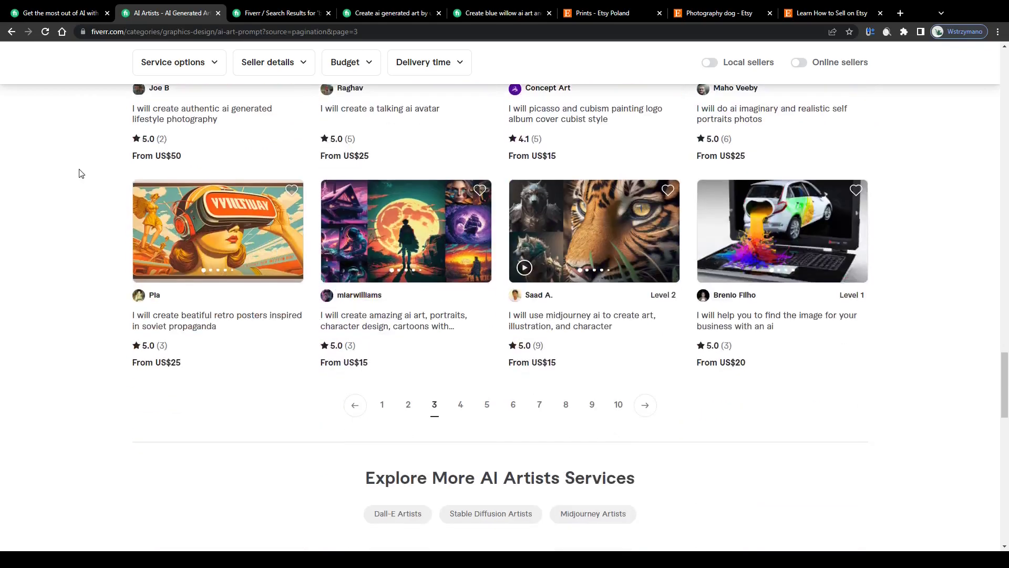
- Open page 4 of the AI Artists listings and point out the category heading
{"action": "left_click", "coordinate": [458, 404]}
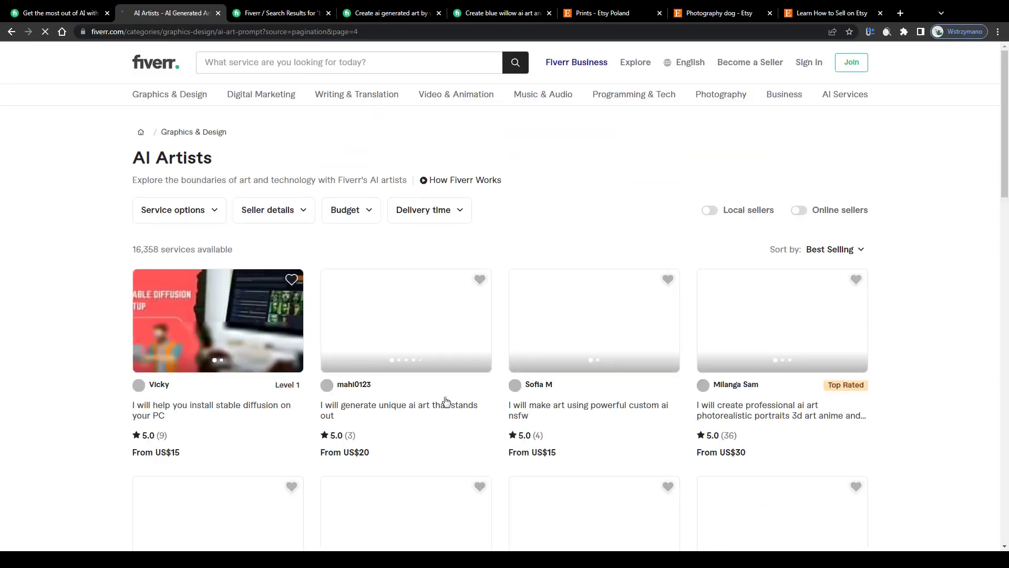
{"action": "scroll", "coordinate": [81, 263], "scroll_direction": "down", "scroll_amount": 4}
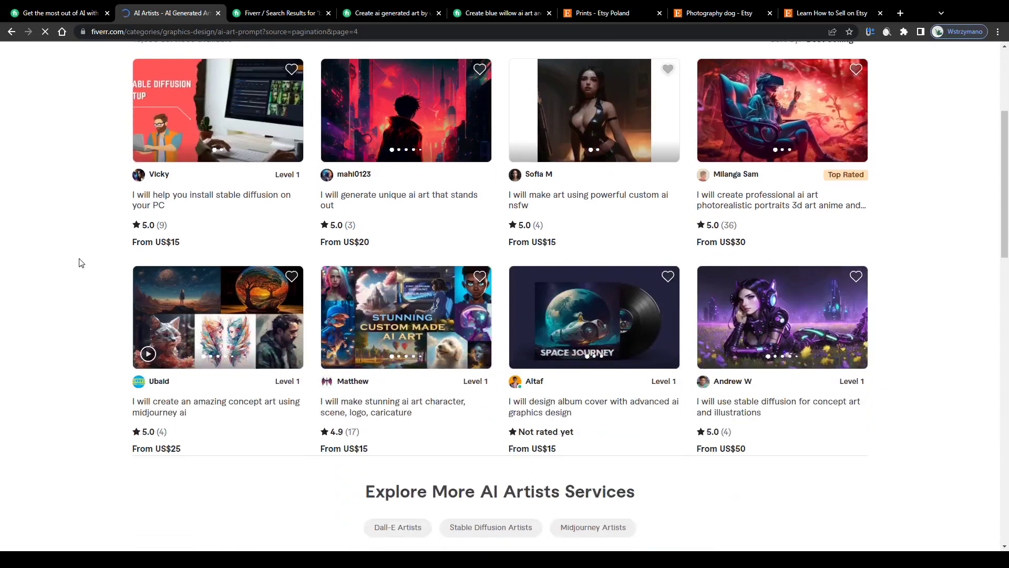
{"action": "scroll", "coordinate": [81, 263], "scroll_direction": "up", "scroll_amount": 3}
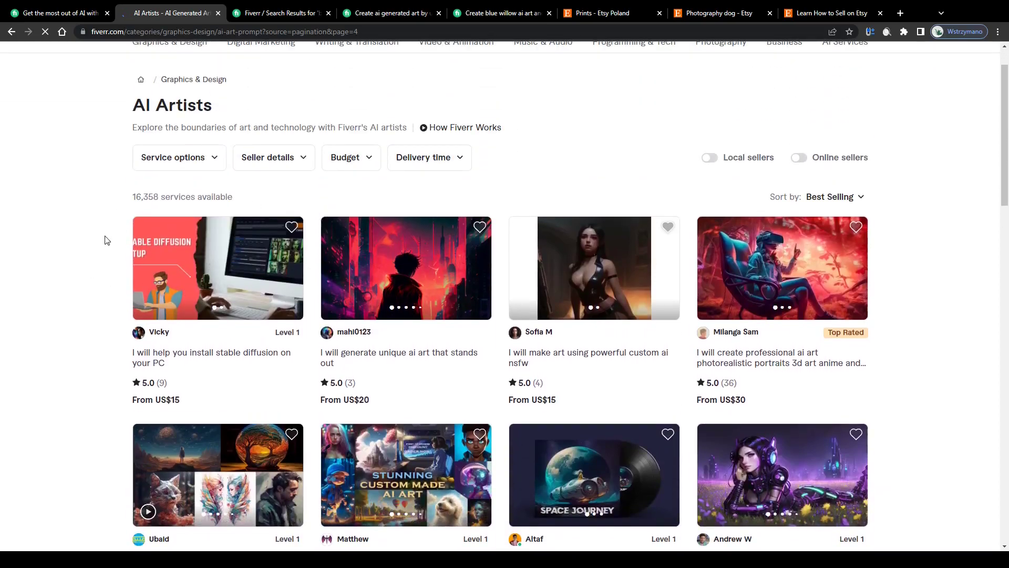
{"action": "scroll", "coordinate": [107, 240], "scroll_direction": "down", "scroll_amount": 5}
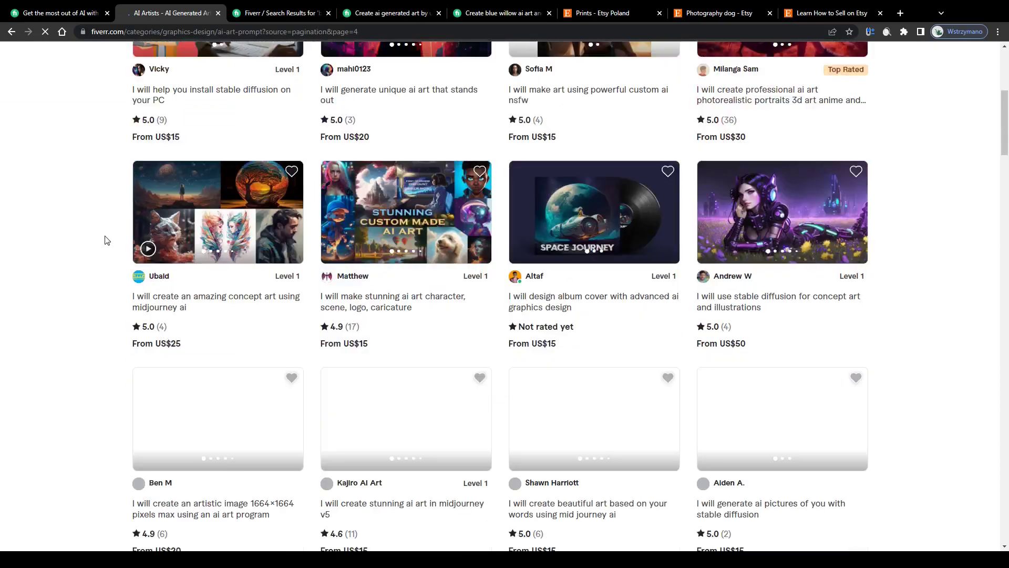
{"action": "scroll", "coordinate": [107, 240], "scroll_direction": "up", "scroll_amount": 6}
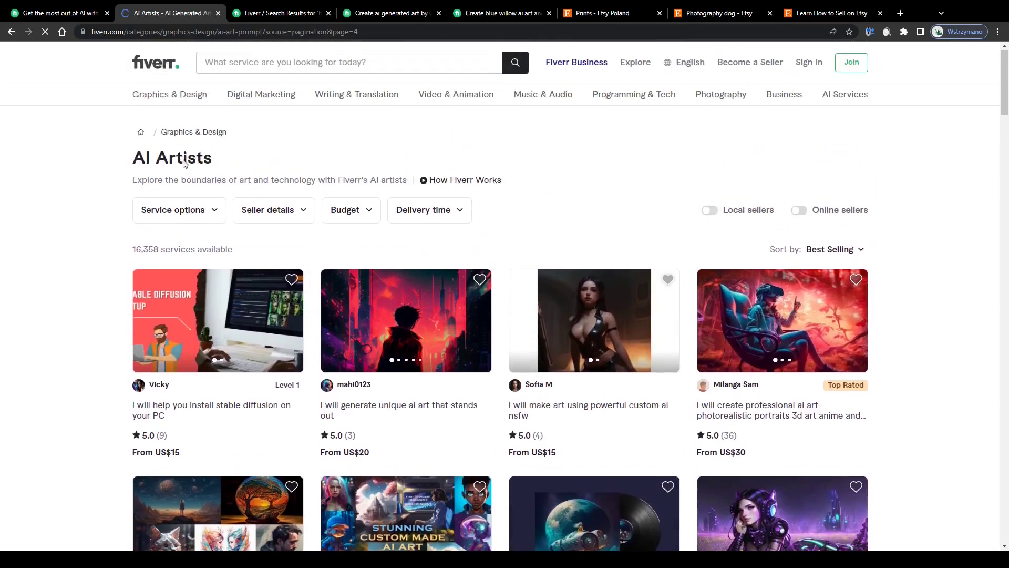
{"action": "triple_click", "coordinate": [215, 161]}
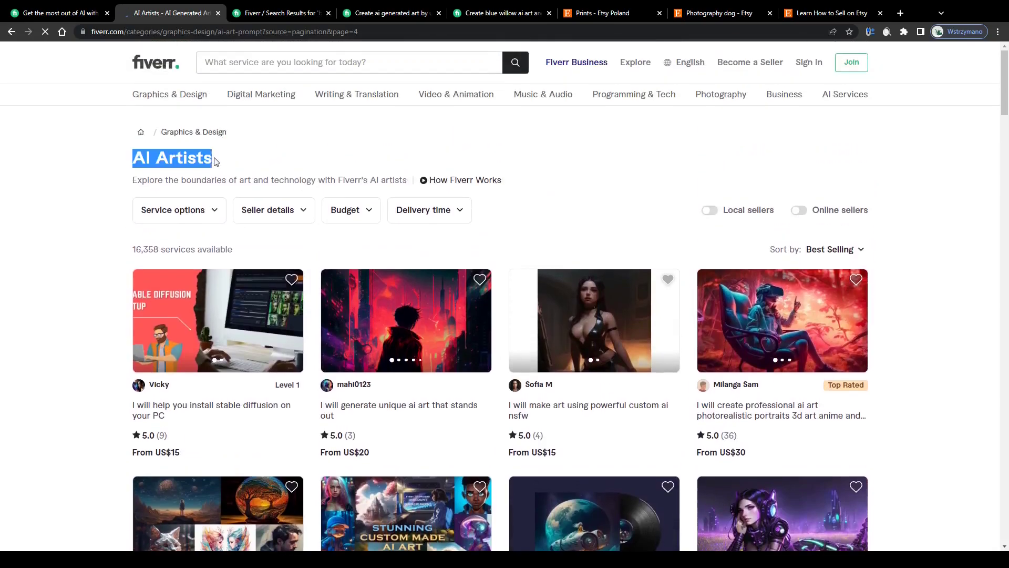
{"action": "left_click", "coordinate": [215, 161]}
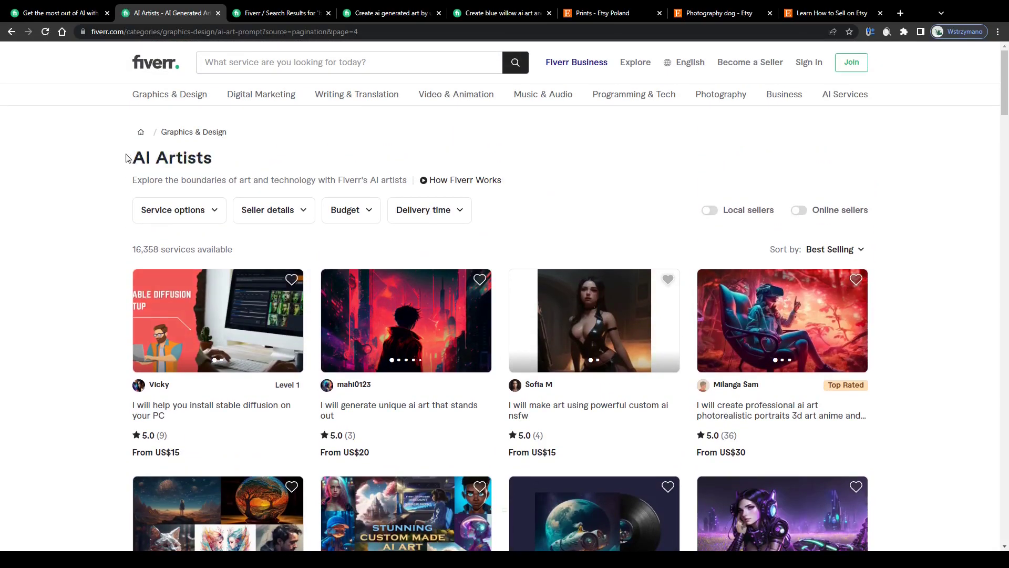
{"action": "left_click_drag", "start_coordinate": [127, 158], "coordinate": [226, 158]}
{"action": "left_click", "coordinate": [99, 158]}
- Browse the AI art gigs on page 4, examining their artwork, ratings and starting prices
{"action": "scroll", "coordinate": [96, 237], "scroll_direction": "down", "scroll_amount": 6}
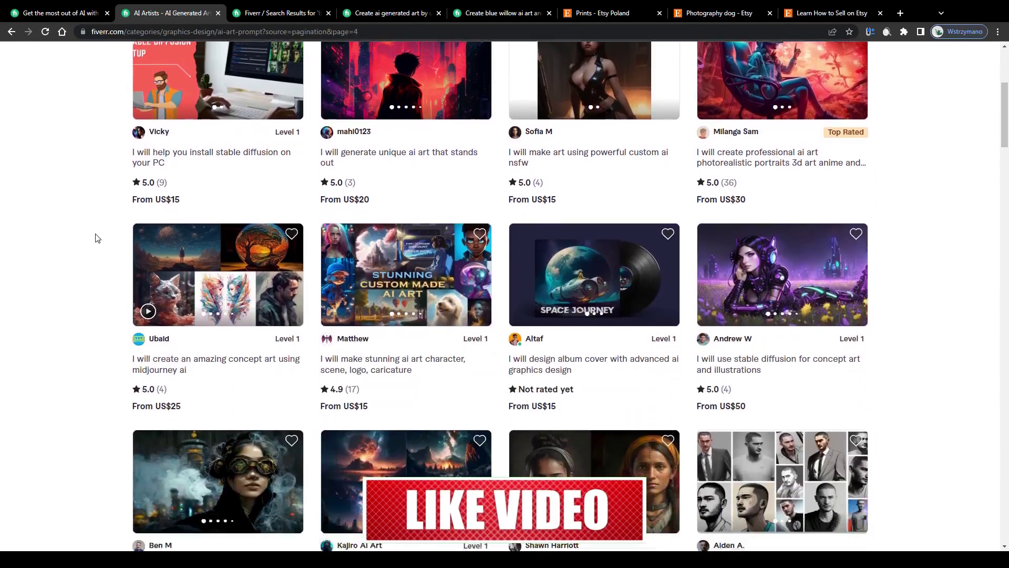
{"action": "scroll", "coordinate": [95, 238], "scroll_direction": "down", "scroll_amount": 7}
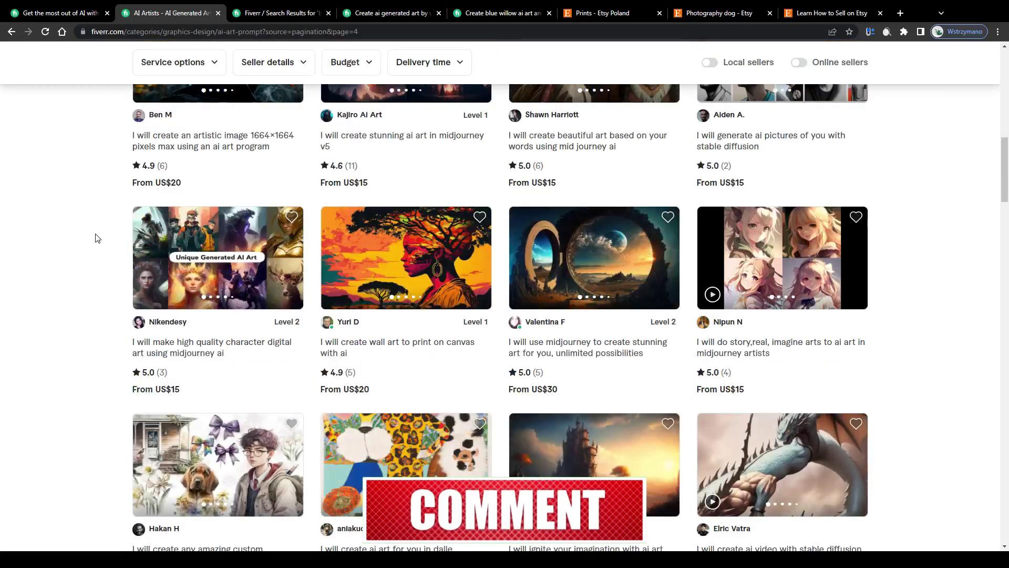
{"action": "scroll", "coordinate": [96, 238], "scroll_direction": "down", "scroll_amount": 5}
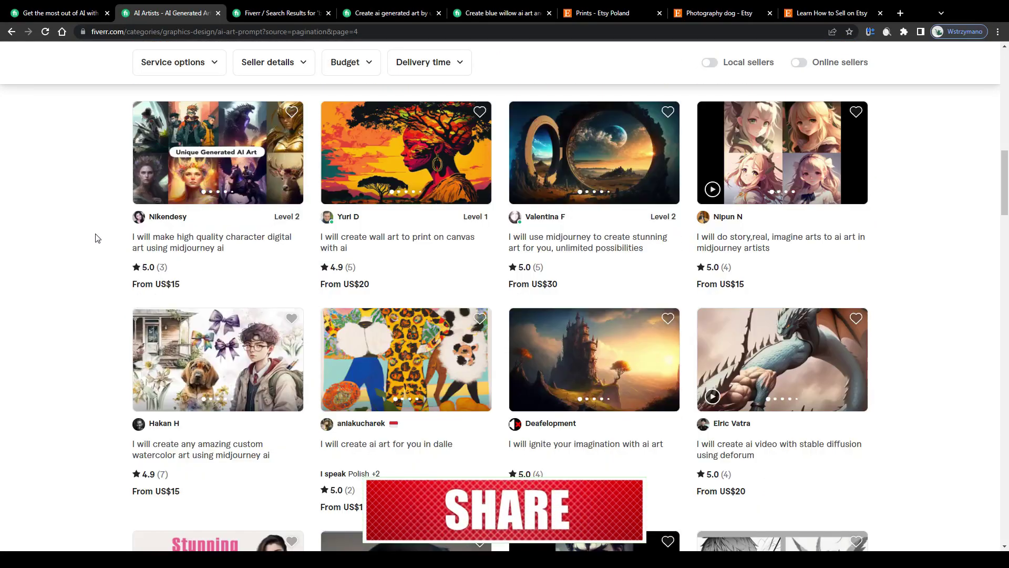
{"action": "scroll", "coordinate": [96, 238], "scroll_direction": "up", "scroll_amount": 8}
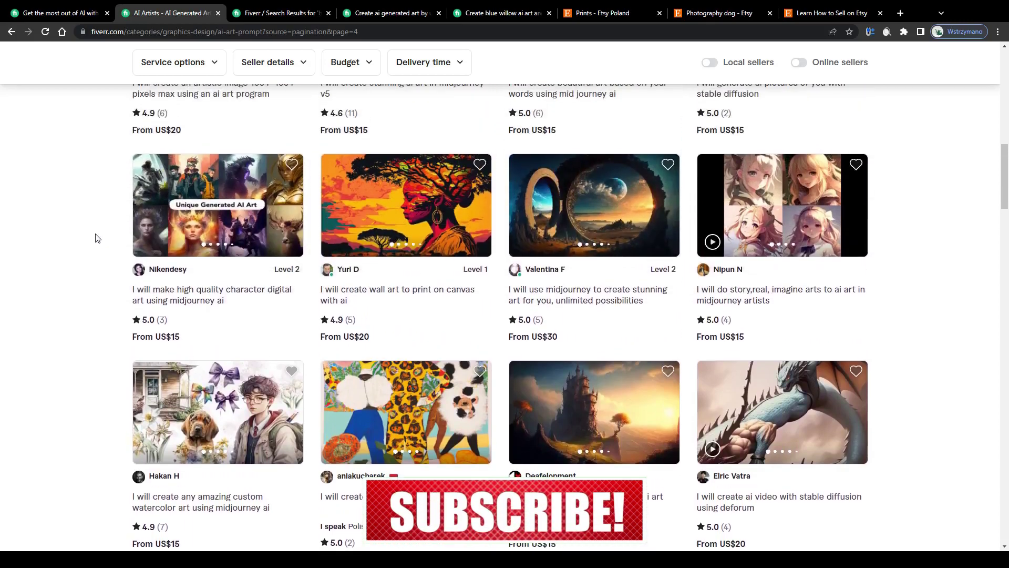
{"action": "scroll", "coordinate": [96, 238], "scroll_direction": "up", "scroll_amount": 10}
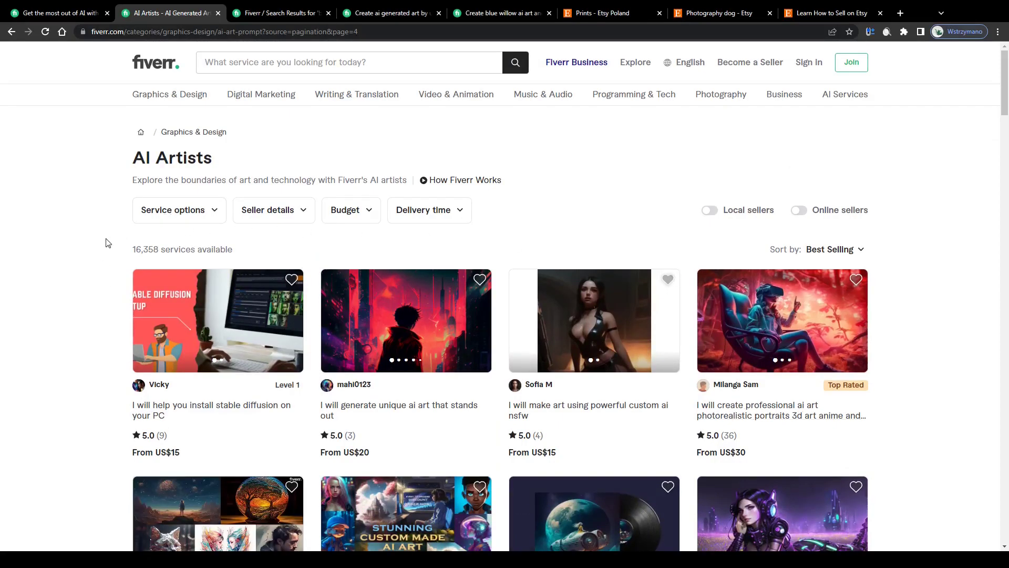
{"action": "scroll", "coordinate": [107, 243], "scroll_direction": "down", "scroll_amount": 3}
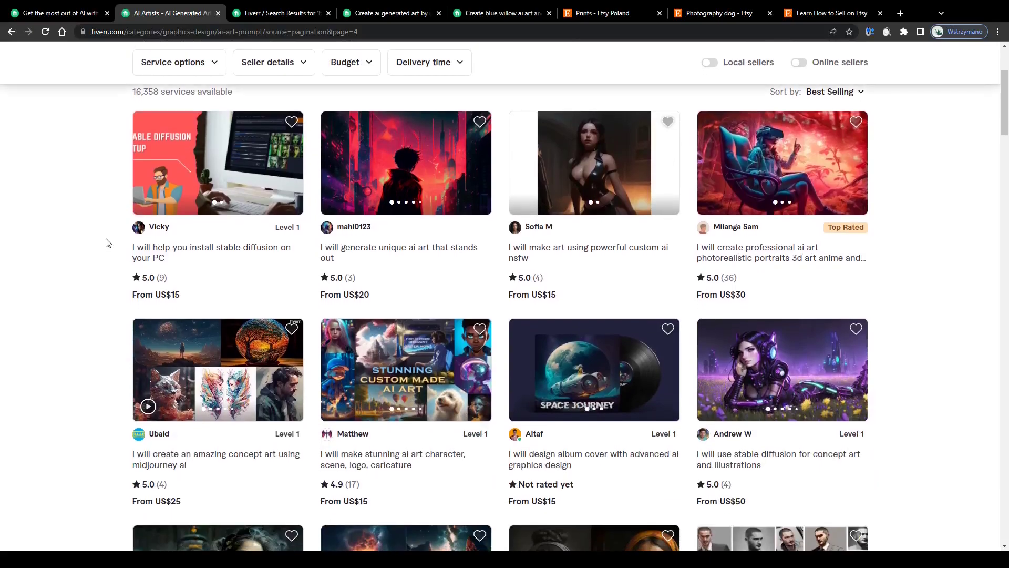
{"action": "scroll", "coordinate": [106, 243], "scroll_direction": "down", "scroll_amount": 3}
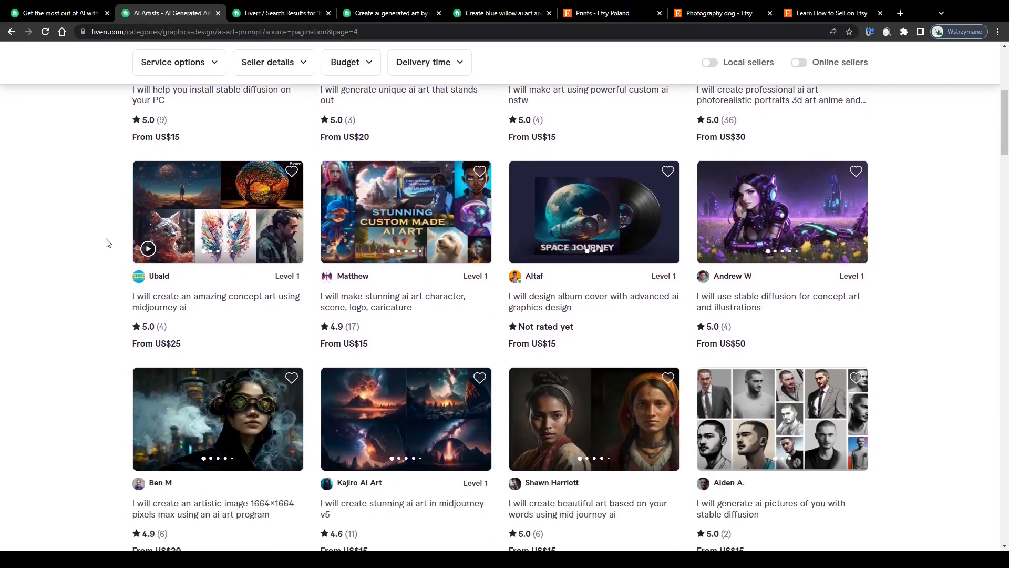
{"action": "scroll", "coordinate": [107, 242], "scroll_direction": "down", "scroll_amount": 9}
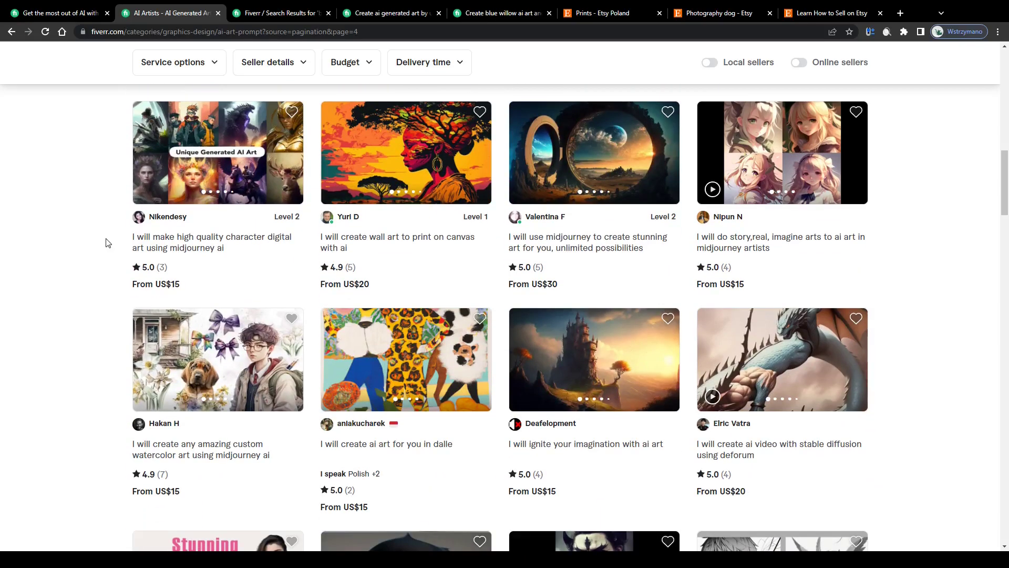
{"action": "scroll", "coordinate": [107, 242], "scroll_direction": "up", "scroll_amount": 15}
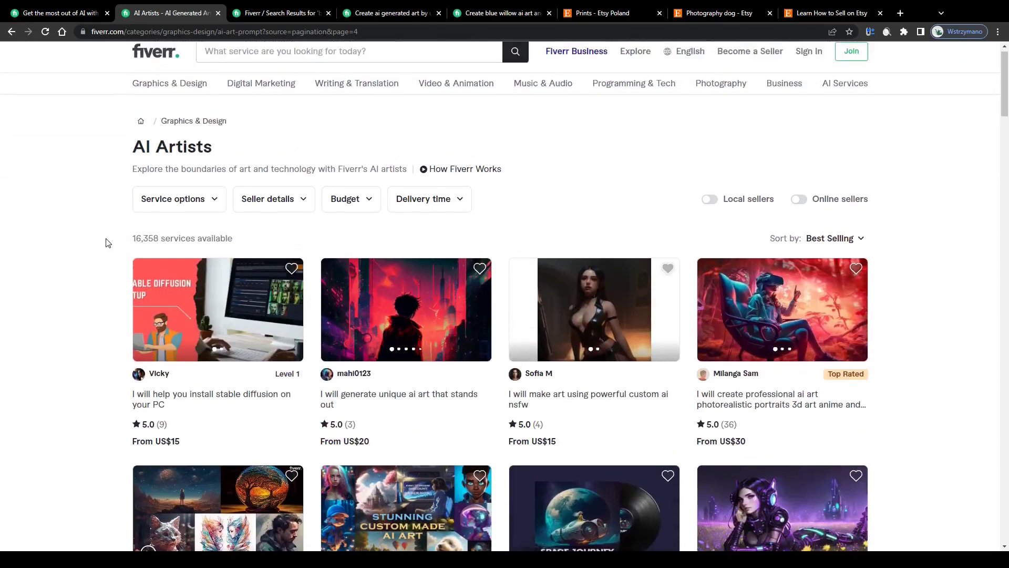
- Examine the number of services available in the AI Artists category up close
{"action": "scroll", "coordinate": [102, 244], "scroll_direction": "up", "scroll_amount": 5, "text": "ctrl"}
{"action": "left_click_drag", "start_coordinate": [125, 264], "coordinate": [320, 215]}
{"action": "left_click_drag", "start_coordinate": [161, 89], "coordinate": [374, 97]}
{"action": "scroll", "coordinate": [262, 122], "scroll_direction": "down", "scroll_amount": 3, "text": "ctrl"}
{"action": "scroll", "coordinate": [104, 171], "scroll_direction": "down", "scroll_amount": 1, "text": "ctrl"}
{"action": "left_click", "coordinate": [106, 172]}
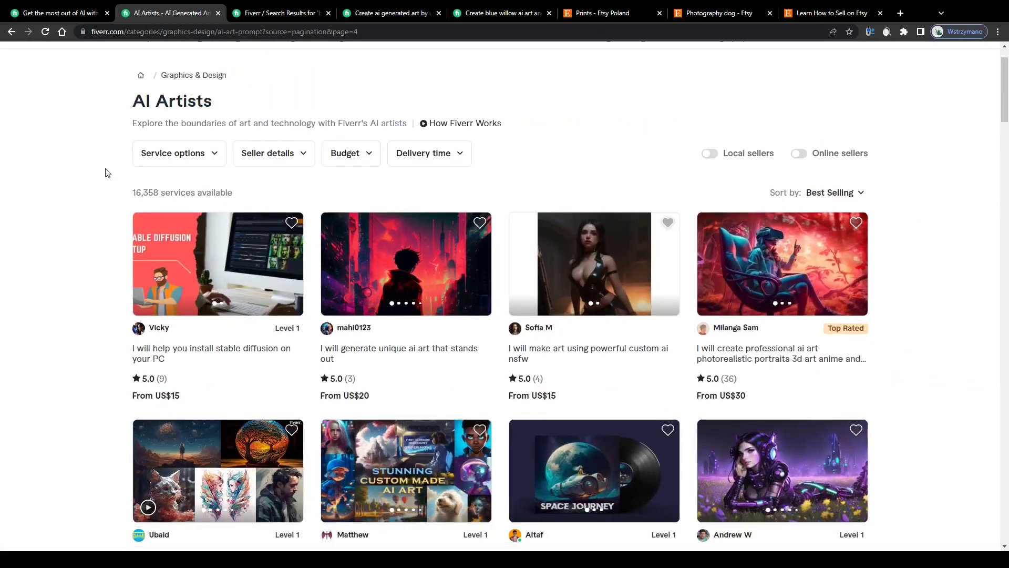
- Skim a few more AI art gigs and switch to the Fiverr search results for "blue willow"
{"action": "scroll", "coordinate": [107, 172], "scroll_direction": "down", "scroll_amount": 1}
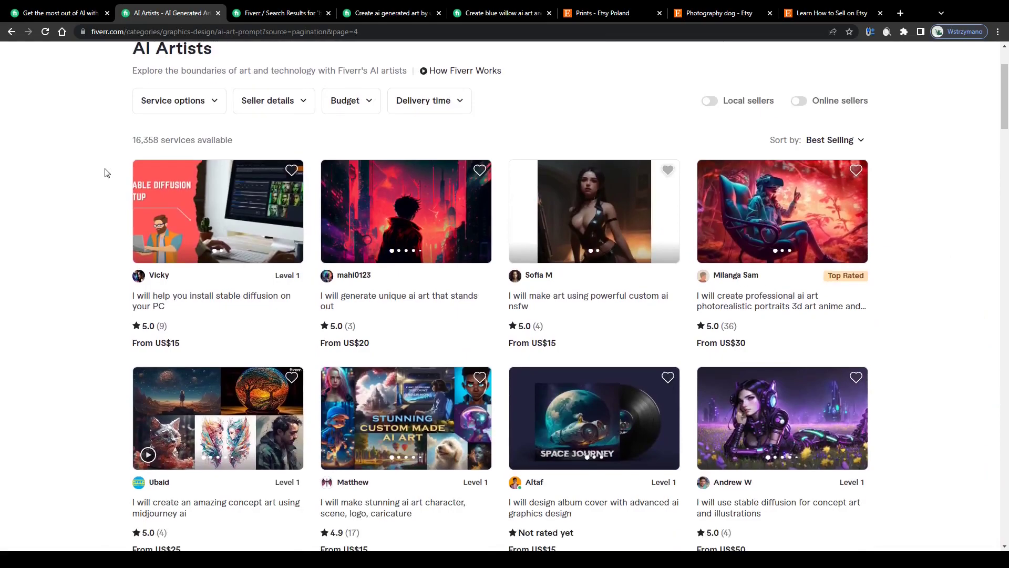
{"action": "scroll", "coordinate": [107, 169], "scroll_direction": "down", "scroll_amount": 2}
{"action": "scroll", "coordinate": [106, 169], "scroll_direction": "down", "scroll_amount": 1}
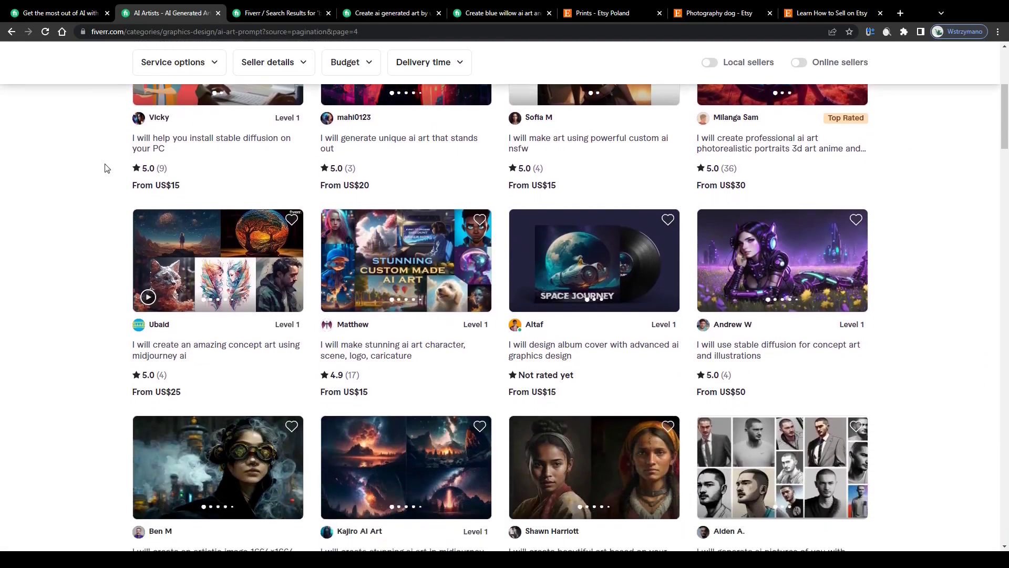
{"action": "scroll", "coordinate": [107, 168], "scroll_direction": "down", "scroll_amount": 1}
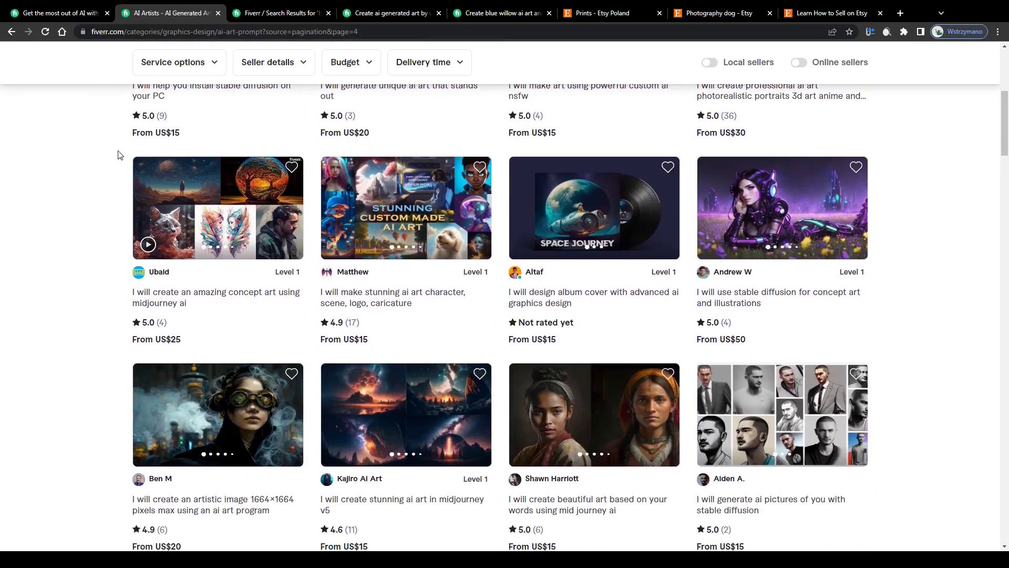
{"action": "left_click", "coordinate": [271, 12]}
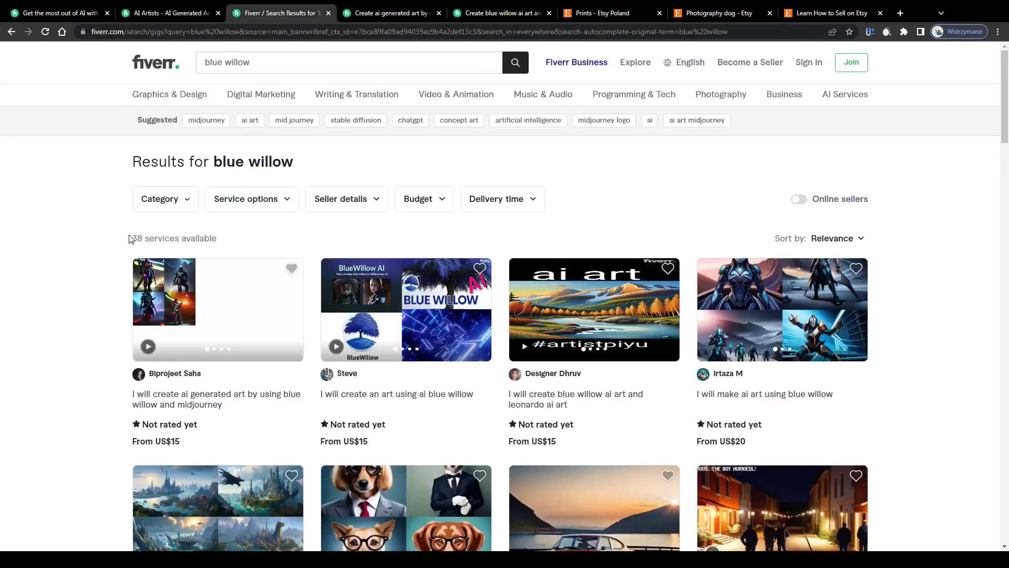
- Point out the number of services available and the "Results for blue willow" heading up close in the Fiverr search results
{"action": "scroll", "coordinate": [128, 239], "scroll_direction": "up", "scroll_amount": 5}
{"action": "left_click_drag", "start_coordinate": [137, 244], "coordinate": [337, 248]}
{"action": "scroll", "coordinate": [165, 189], "scroll_direction": "up", "scroll_amount": 3}
{"action": "left_click_drag", "start_coordinate": [140, 402], "coordinate": [356, 397]}
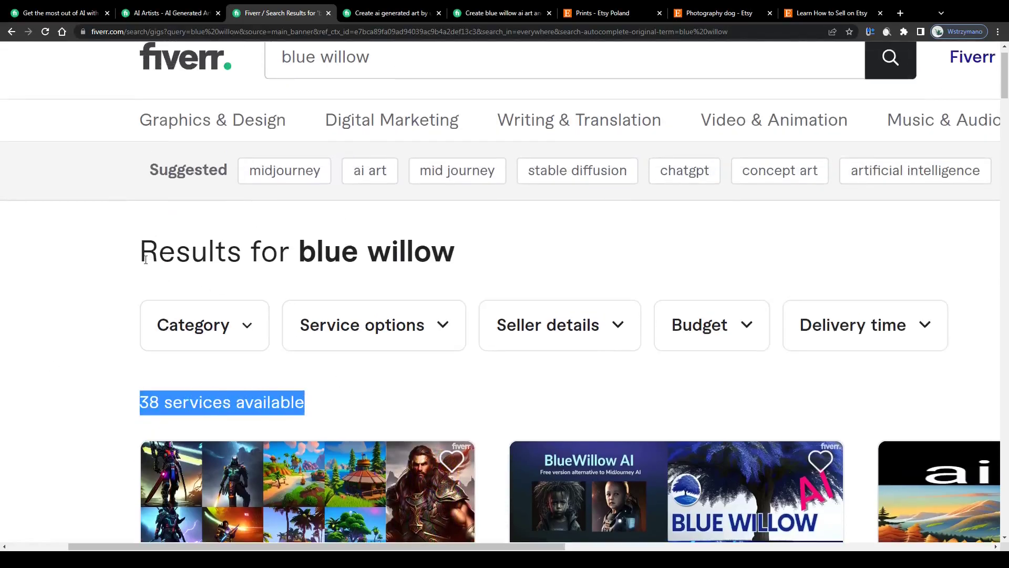
{"action": "left_click_drag", "start_coordinate": [137, 252], "coordinate": [484, 257]}
{"action": "left_click_drag", "start_coordinate": [317, 400], "coordinate": [129, 407]}
{"action": "left_click_drag", "start_coordinate": [157, 251], "coordinate": [541, 257]}
{"action": "scroll", "coordinate": [481, 266], "scroll_direction": "down", "scroll_amount": 3, "text": "ctrl"}
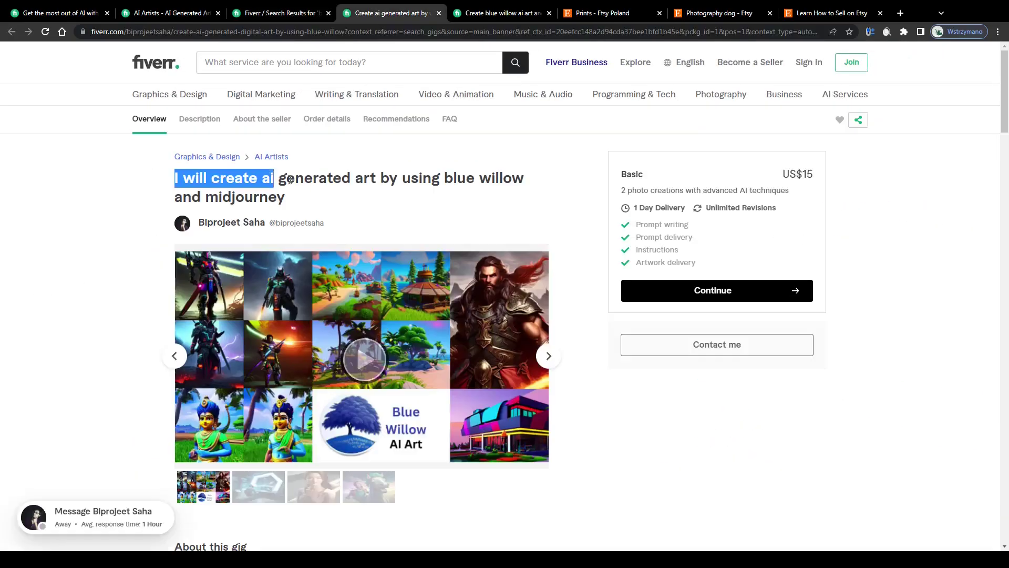
- Show the Fiverr gig offering AI art with blue willow and midjourney, and point out its title
{"action": "key", "text": "ctrl+Tab"}
{"action": "left_click_drag", "start_coordinate": [175, 178], "coordinate": [330, 208]}
{"action": "left_click", "coordinate": [169, 189]}
{"action": "left_click_drag", "start_coordinate": [168, 188], "coordinate": [338, 204]}
{"action": "left_click", "coordinate": [155, 187]}
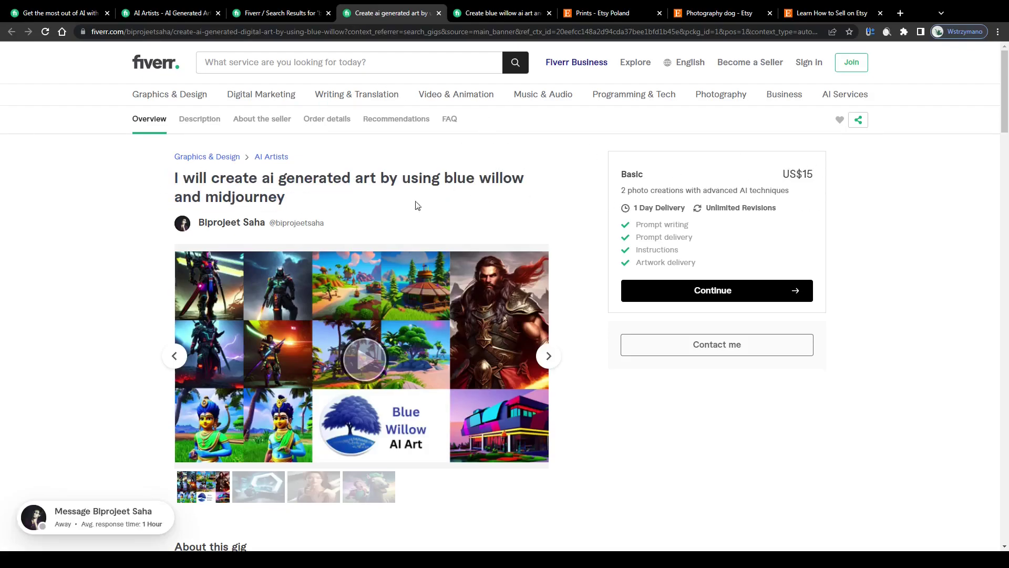
- Look through the gig's sample images and examine the price and description of its Basic package up close
{"action": "left_click", "coordinate": [548, 360]}
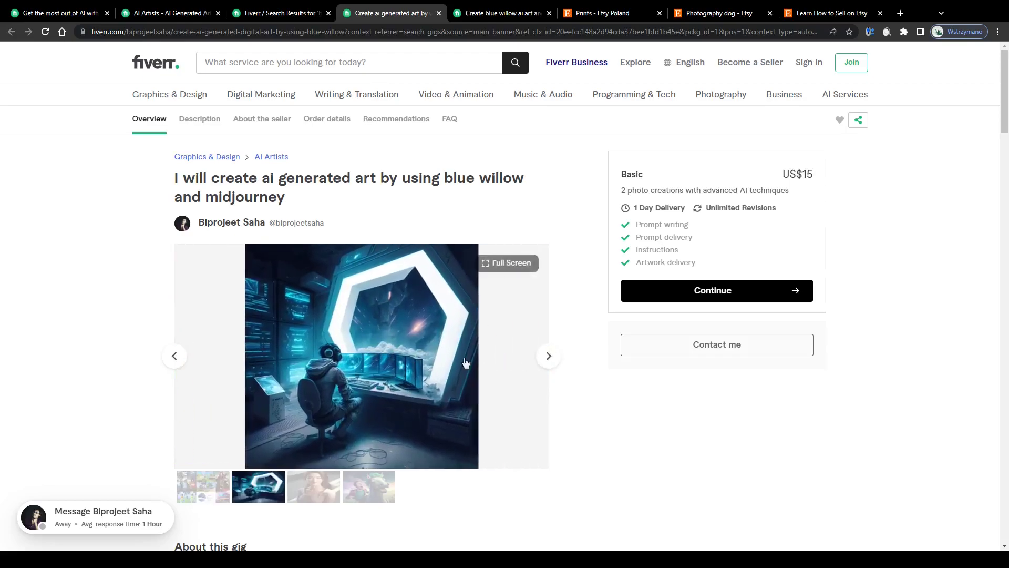
{"action": "left_click", "coordinate": [548, 360]}
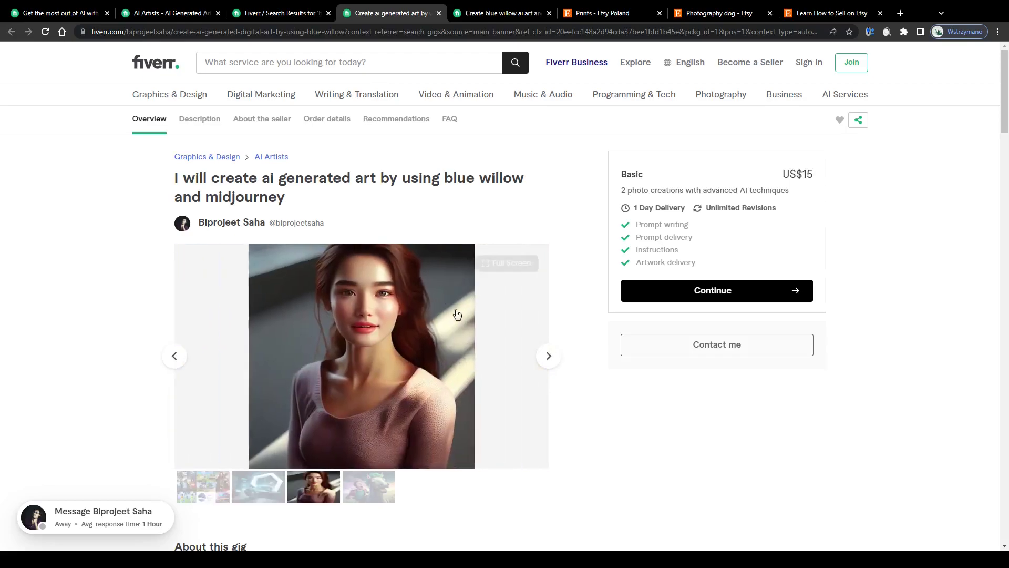
{"action": "left_click", "coordinate": [547, 358]}
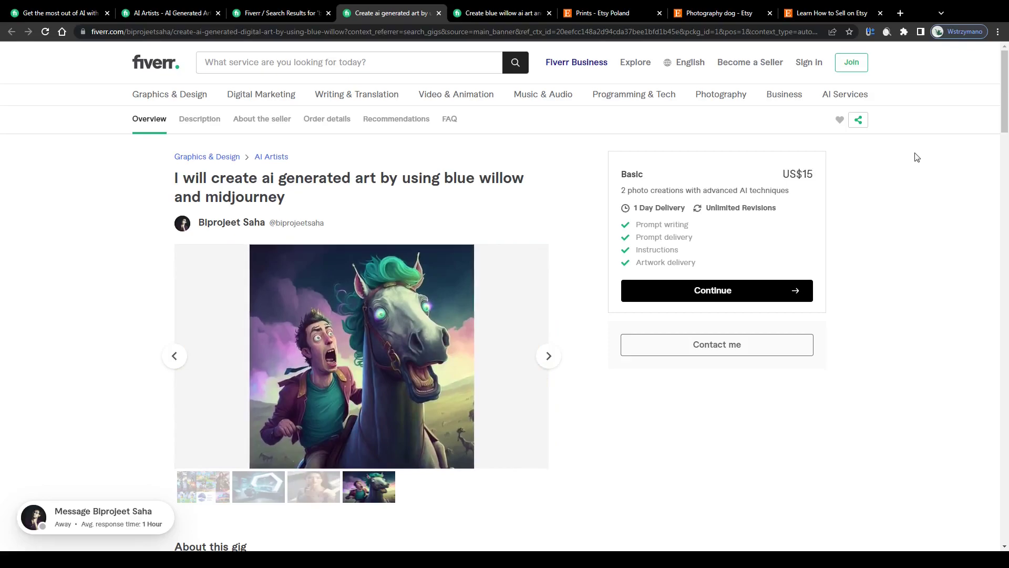
{"action": "scroll", "coordinate": [915, 157], "scroll_direction": "up", "scroll_amount": 3}
{"action": "left_click_drag", "start_coordinate": [729, 144], "coordinate": [778, 147]}
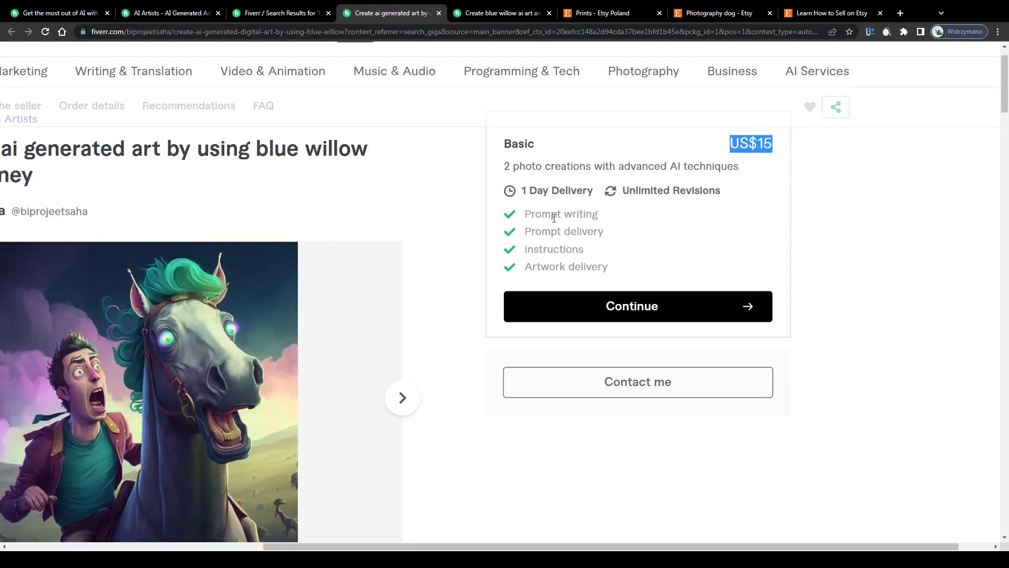
{"action": "mouse_move", "coordinate": [503, 167]}
{"action": "left_mouse_down"}
{"action": "mouse_move", "coordinate": [711, 156]}
{"action": "mouse_move", "coordinate": [498, 165]}
{"action": "left_mouse_up"}
{"action": "scroll", "coordinate": [396, 181], "scroll_direction": "down", "scroll_amount": 3}
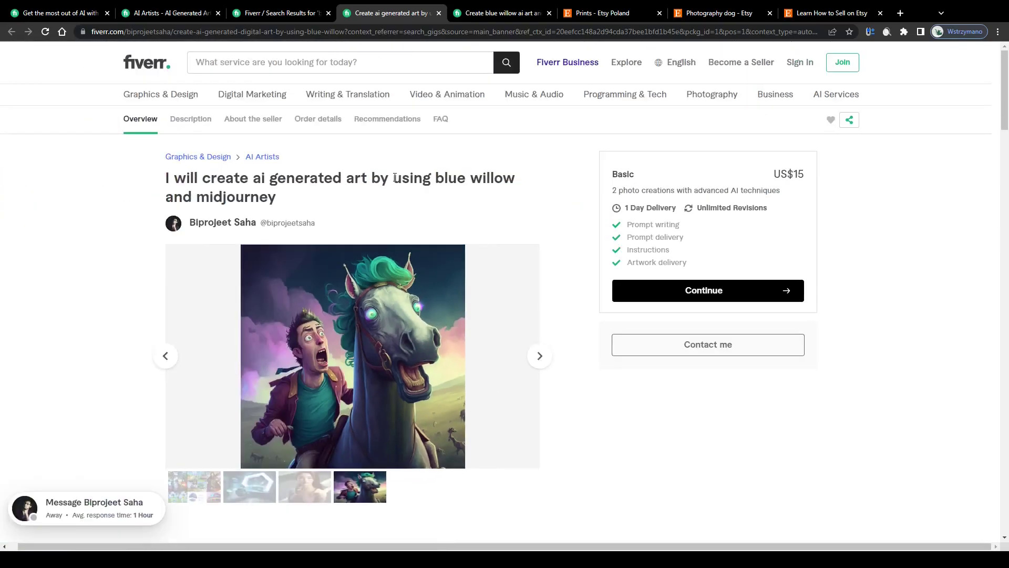
- Cycle back to the gig's first sample, point out the Basic package price, and advance to the computer-room artwork
{"action": "left_click", "coordinate": [549, 356]}
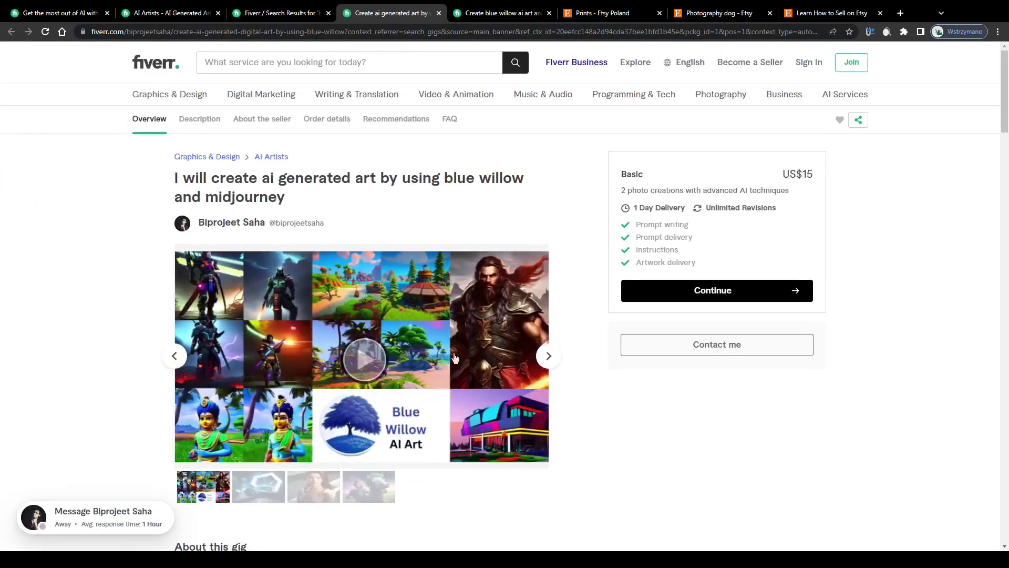
{"action": "left_click_drag", "start_coordinate": [763, 179], "coordinate": [804, 172]}
{"action": "left_click", "coordinate": [808, 175]}
{"action": "left_click", "coordinate": [548, 356]}
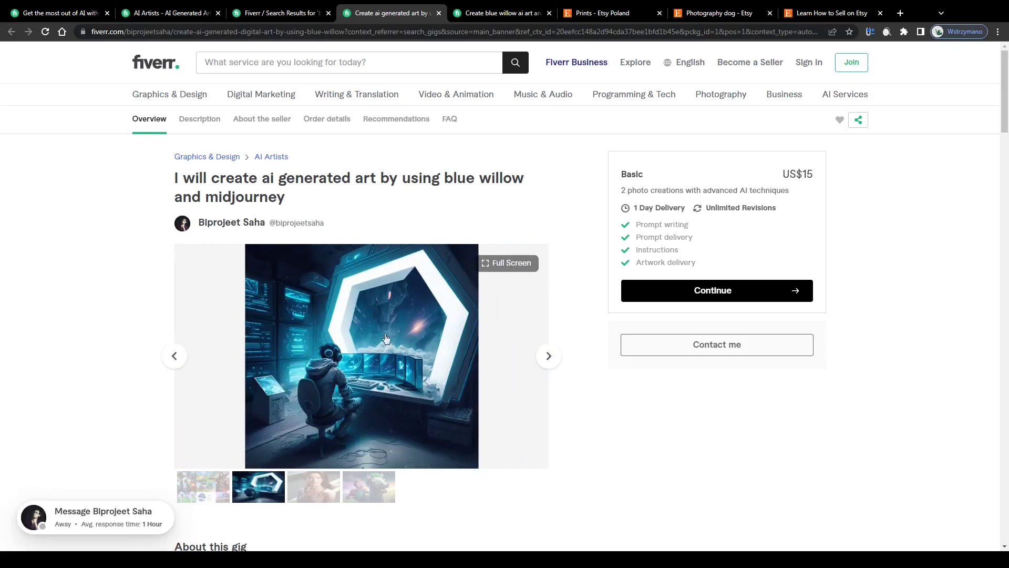
- Examine the details of the gig's Basic package in an enlarged view, and restore the normal page size
{"action": "key", "text": "ctrl+plus"}
{"action": "key", "text": "ctrl+plus"}
{"action": "left_click_drag", "start_coordinate": [656, 213], "coordinate": [554, 215]}
{"action": "left_click", "coordinate": [650, 214]}
{"action": "key", "text": "ctrl+0"}
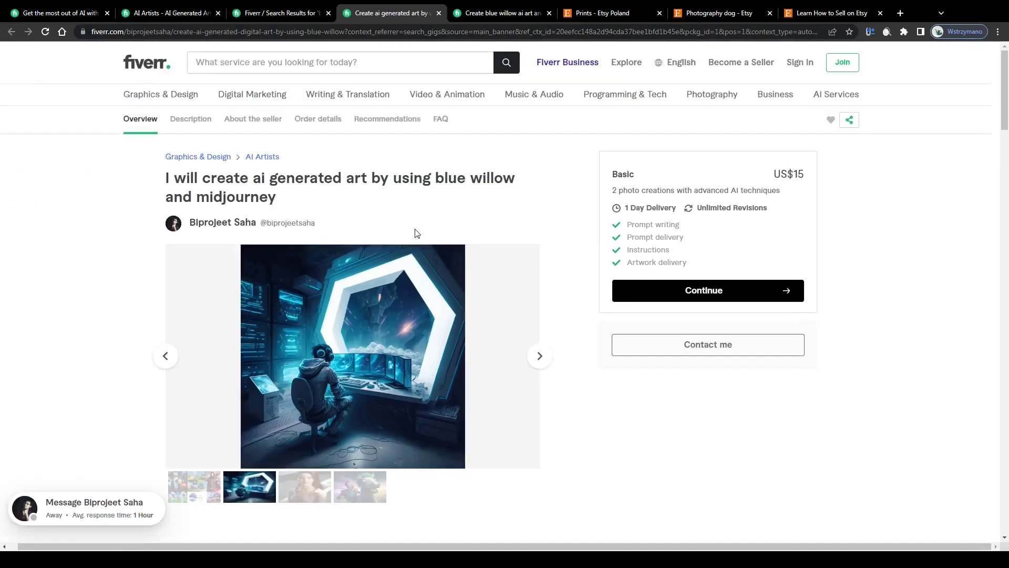
- View the portrait and horse samples in the gig's gallery and highlight the Basic package price up close
{"action": "left_click", "coordinate": [548, 355]}
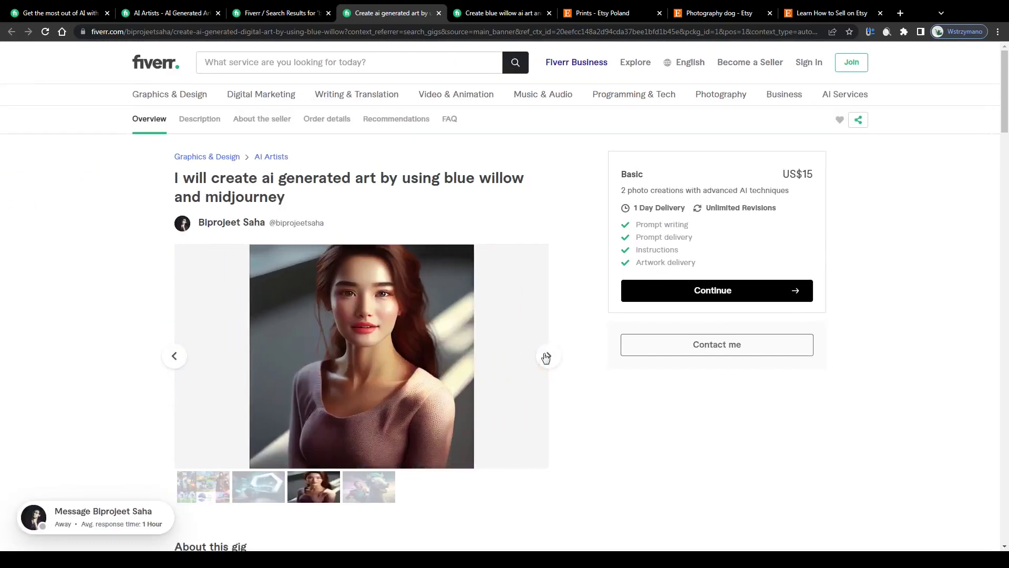
{"action": "left_click", "coordinate": [547, 357]}
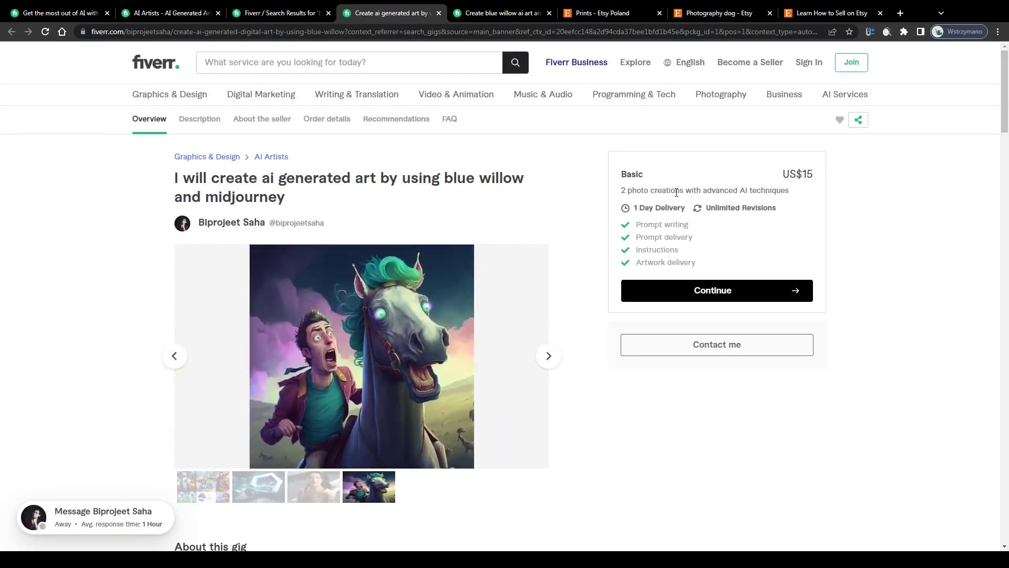
{"action": "scroll", "coordinate": [831, 179], "scroll_direction": "up", "scroll_amount": 3}
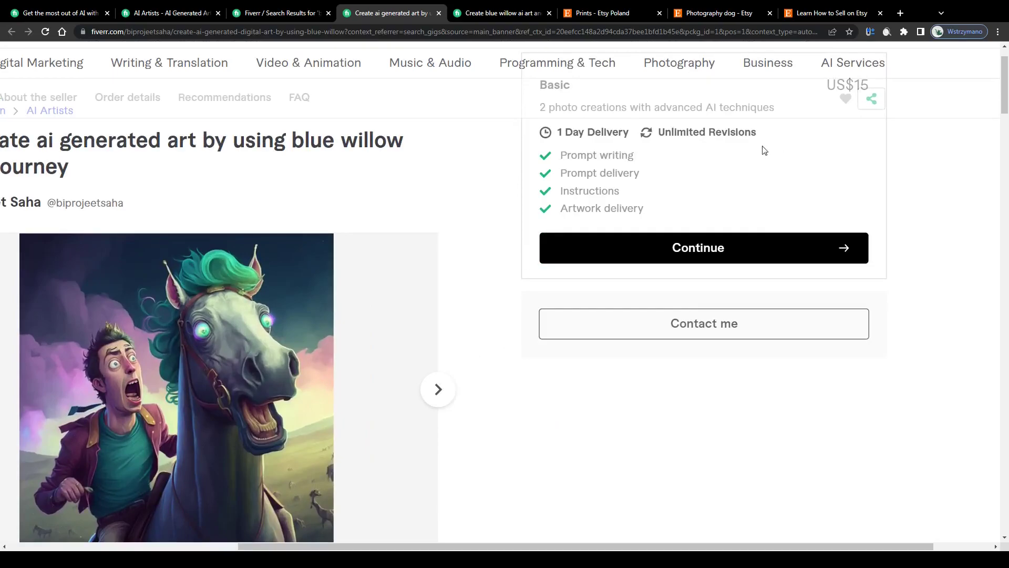
{"action": "left_click_drag", "start_coordinate": [762, 188], "coordinate": [831, 194]}
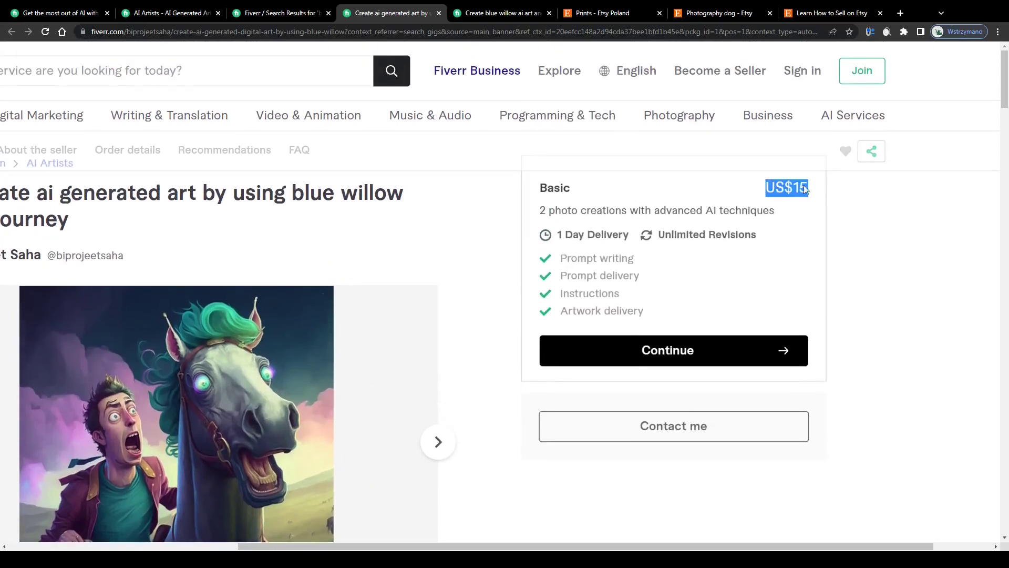
- Show the gig offering blue willow and leonardo AI art, and highlight its title
{"action": "left_click", "coordinate": [504, 14]}
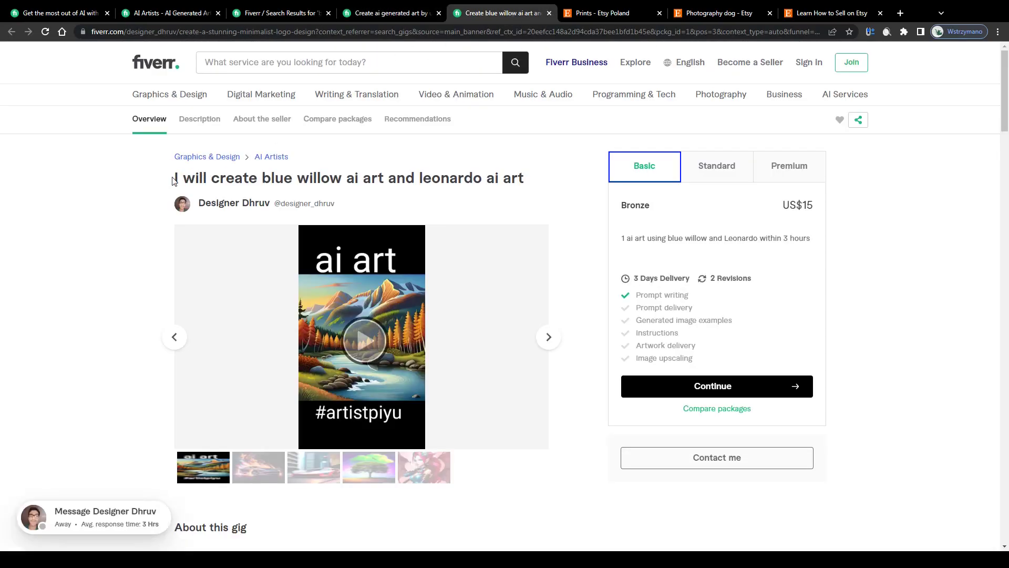
{"action": "left_click_drag", "start_coordinate": [173, 180], "coordinate": [551, 186]}
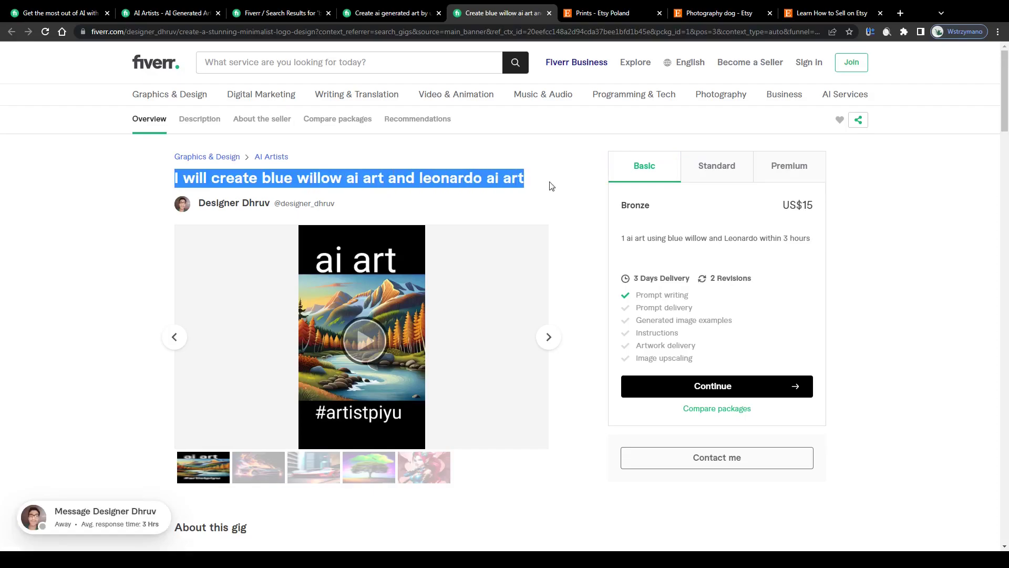
{"action": "left_click", "coordinate": [888, 182]}
- Compare the gig's Basic, Standard and Premium packages up close, pointing out their prices and the Premium package's included features
{"action": "scroll", "coordinate": [889, 173], "scroll_direction": "up", "scroll_amount": 3}
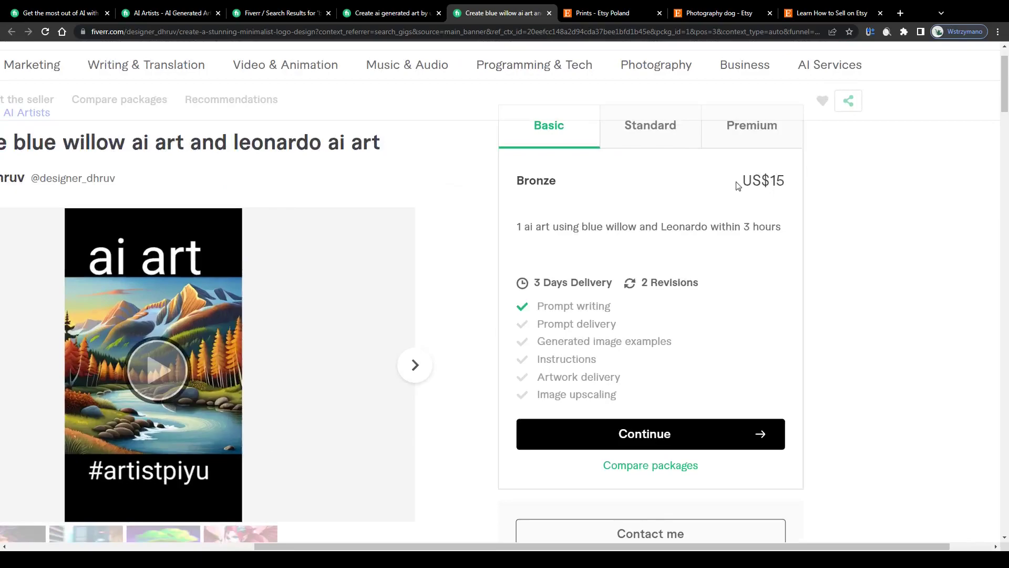
{"action": "left_click_drag", "start_coordinate": [743, 181], "coordinate": [799, 182]}
{"action": "left_click", "coordinate": [629, 134]}
{"action": "left_click_drag", "start_coordinate": [732, 182], "coordinate": [790, 231]}
{"action": "left_click", "coordinate": [732, 129]}
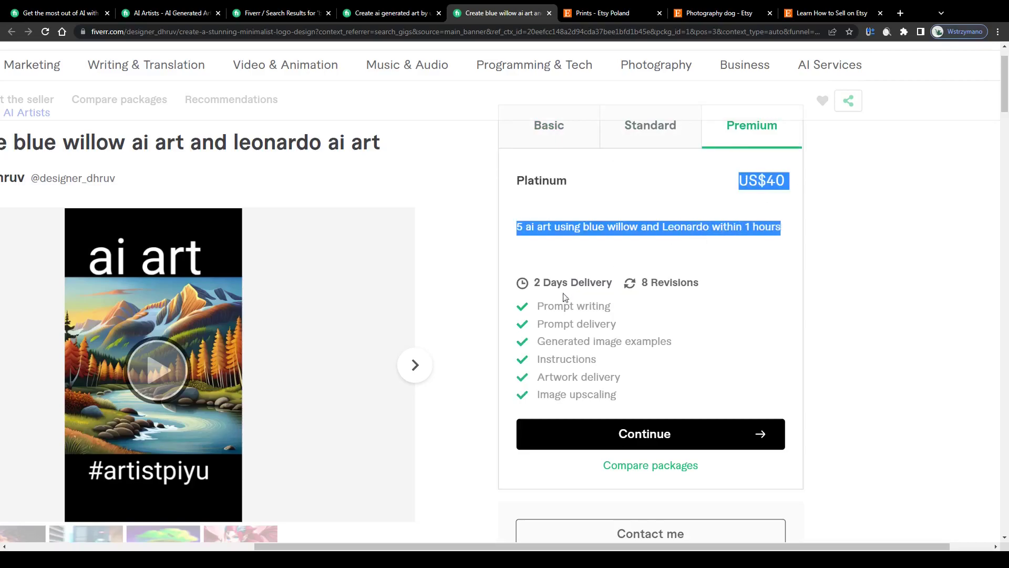
{"action": "left_click_drag", "start_coordinate": [537, 306], "coordinate": [739, 282]}
{"action": "left_click_drag", "start_coordinate": [533, 319], "coordinate": [634, 400]}
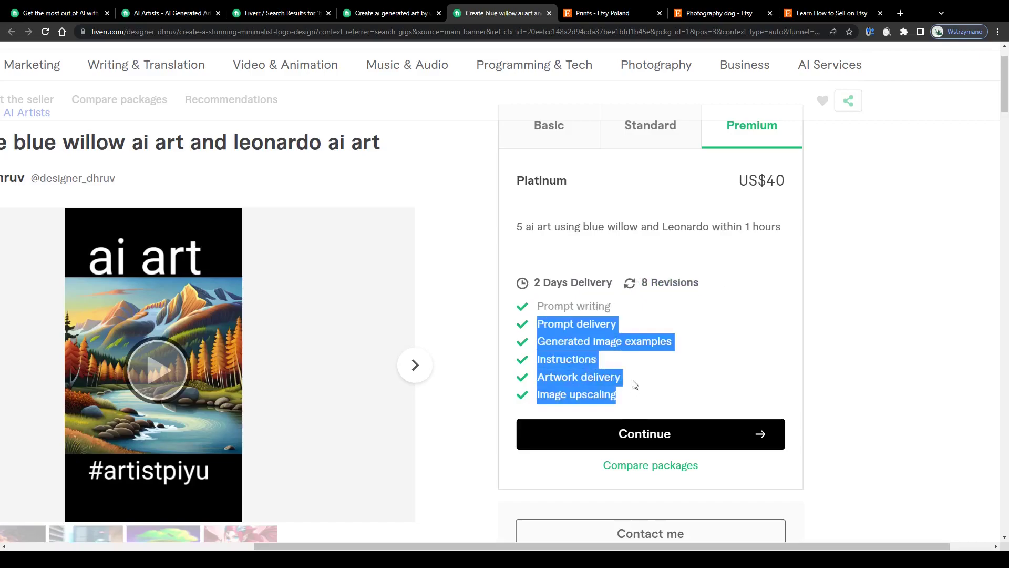
{"action": "key", "text": "ctrl+0"}
- Return to the Fiverr search results for "blue willow" and skim the listed gigs
{"action": "left_click", "coordinate": [247, 13]}
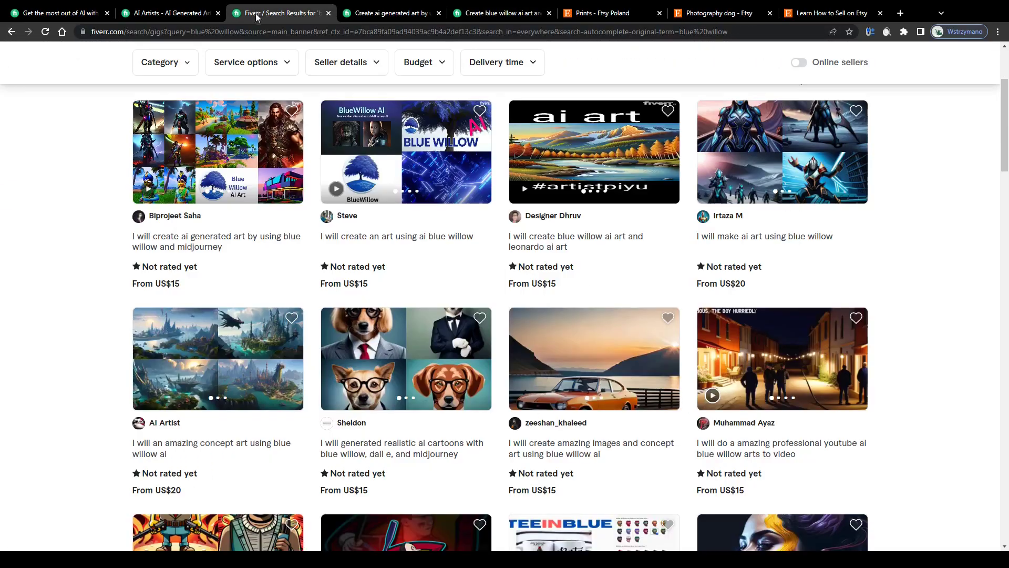
{"action": "scroll", "coordinate": [284, 195], "scroll_direction": "down", "scroll_amount": 5}
{"action": "scroll", "coordinate": [273, 194], "scroll_direction": "up", "scroll_amount": 6}
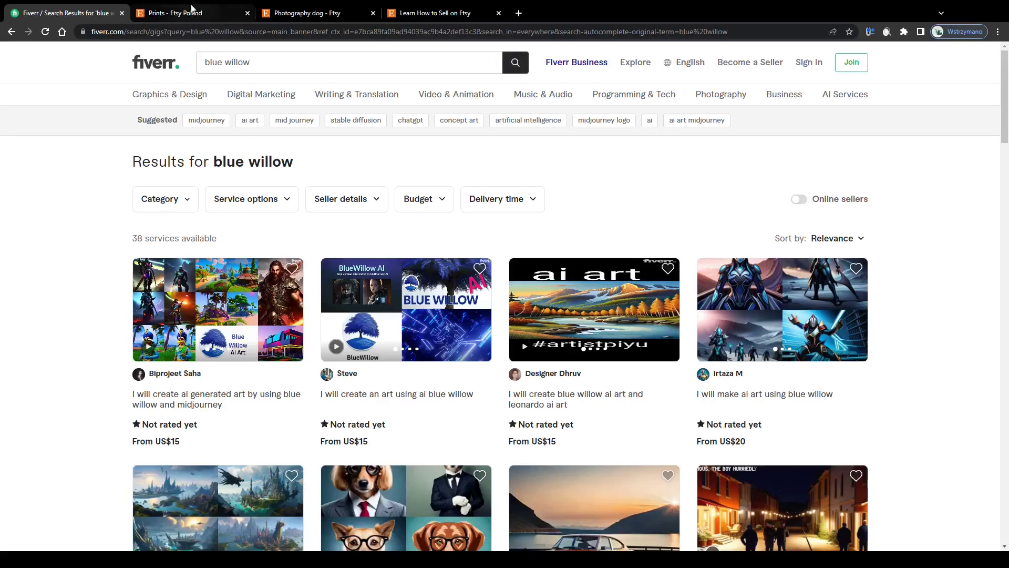
- Switch to Etsy's Prints category and browse its interest groups and the listed artwork with their prices
{"action": "left_click", "coordinate": [192, 11]}
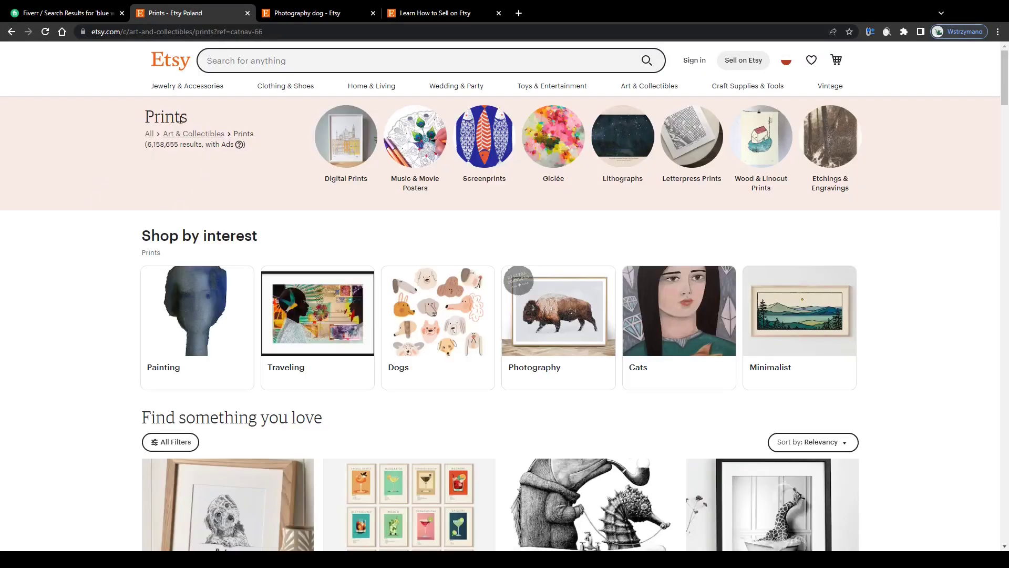
{"action": "scroll", "coordinate": [314, 208], "scroll_direction": "down", "scroll_amount": 7}
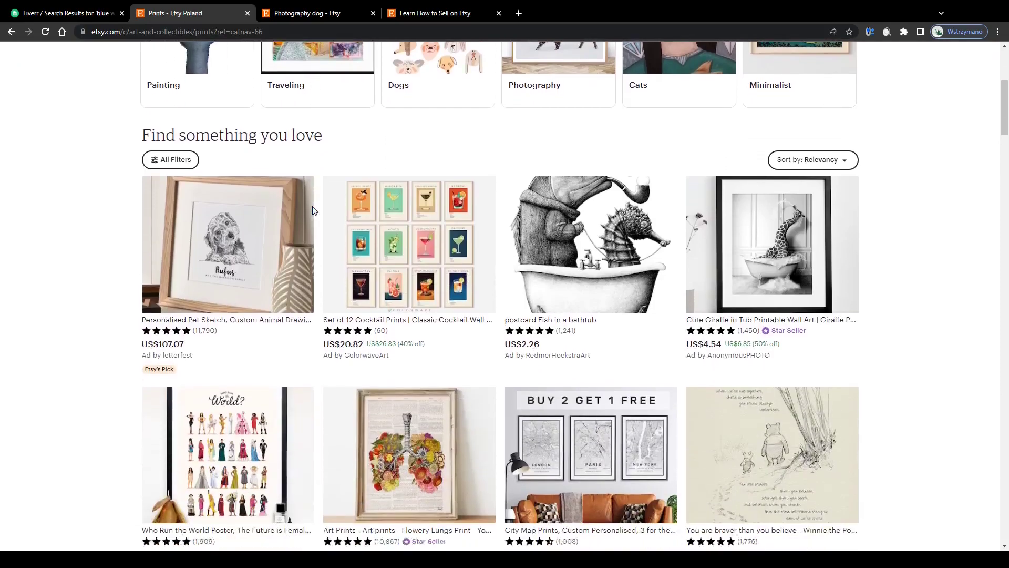
{"action": "scroll", "coordinate": [247, 200], "scroll_direction": "down", "scroll_amount": 2}
{"action": "scroll", "coordinate": [244, 194], "scroll_direction": "up", "scroll_amount": 7}
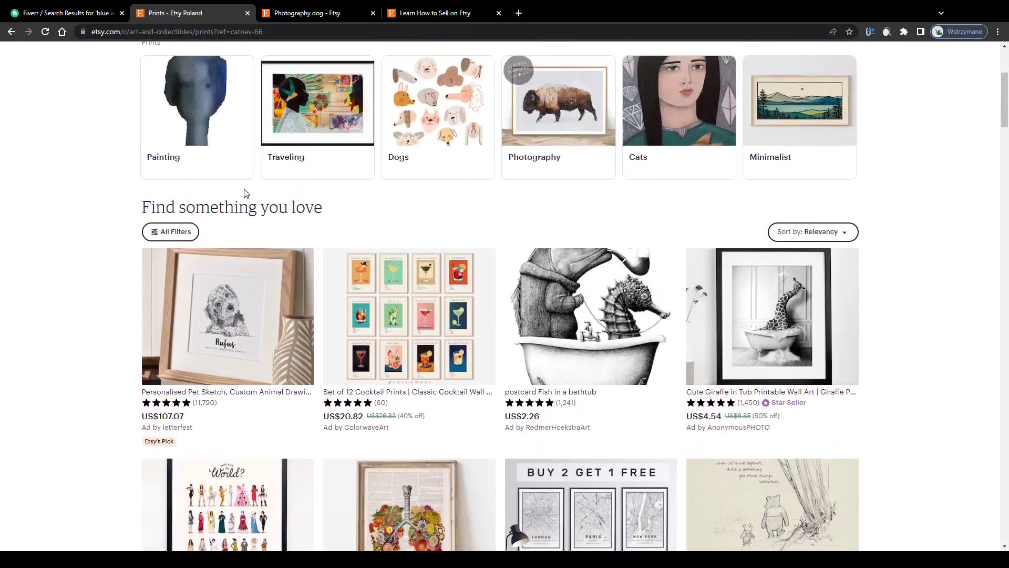
{"action": "scroll", "coordinate": [244, 193], "scroll_direction": "up", "scroll_amount": 2}
{"action": "scroll", "coordinate": [243, 194], "scroll_direction": "down", "scroll_amount": 3}
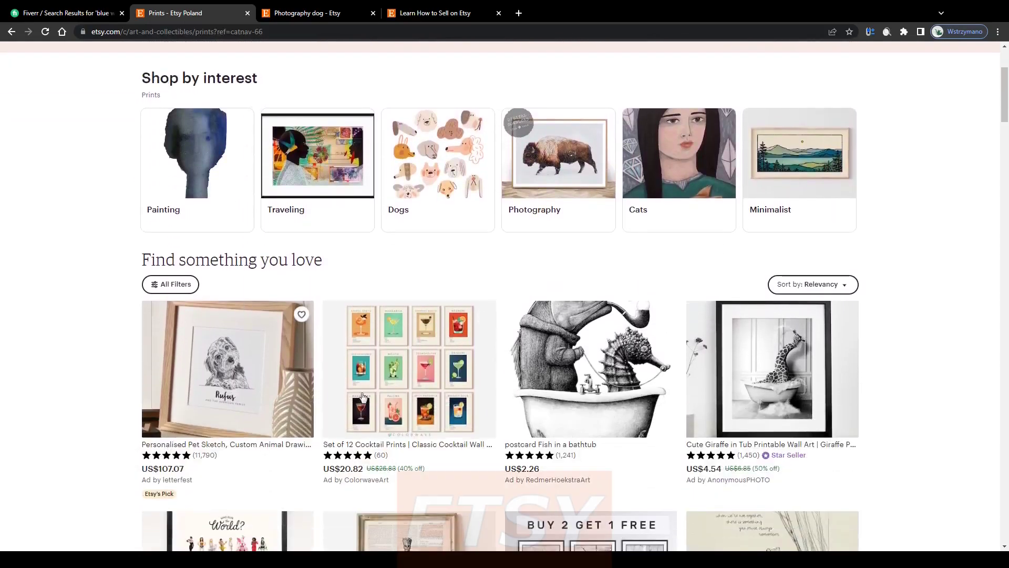
{"action": "scroll", "coordinate": [519, 379], "scroll_direction": "up", "scroll_amount": 3}
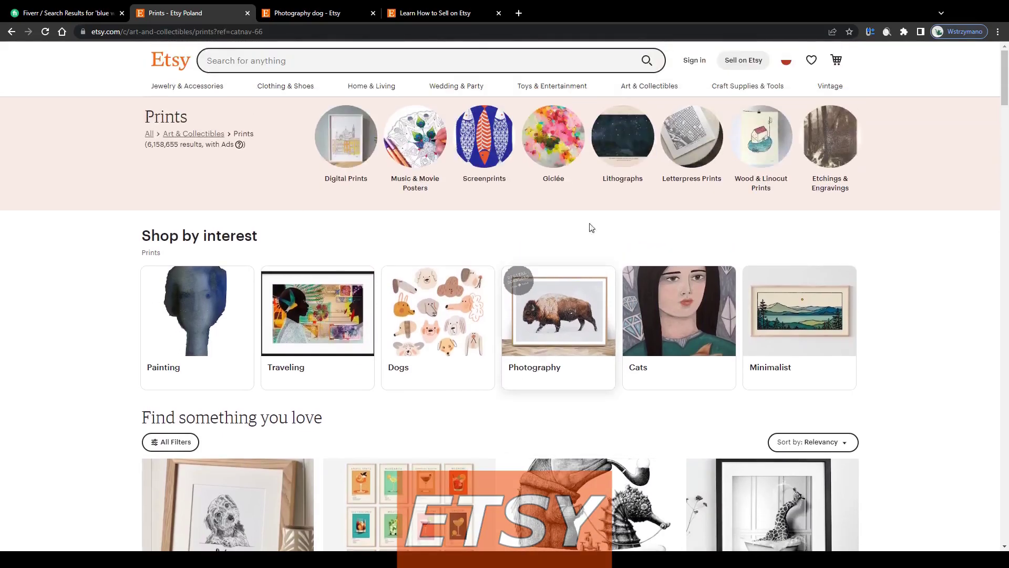
- Examine Etsy's Art & Collectibles subcategories and the Prints category heading in an enlarged view
{"action": "mouse_move", "coordinate": [659, 92]}
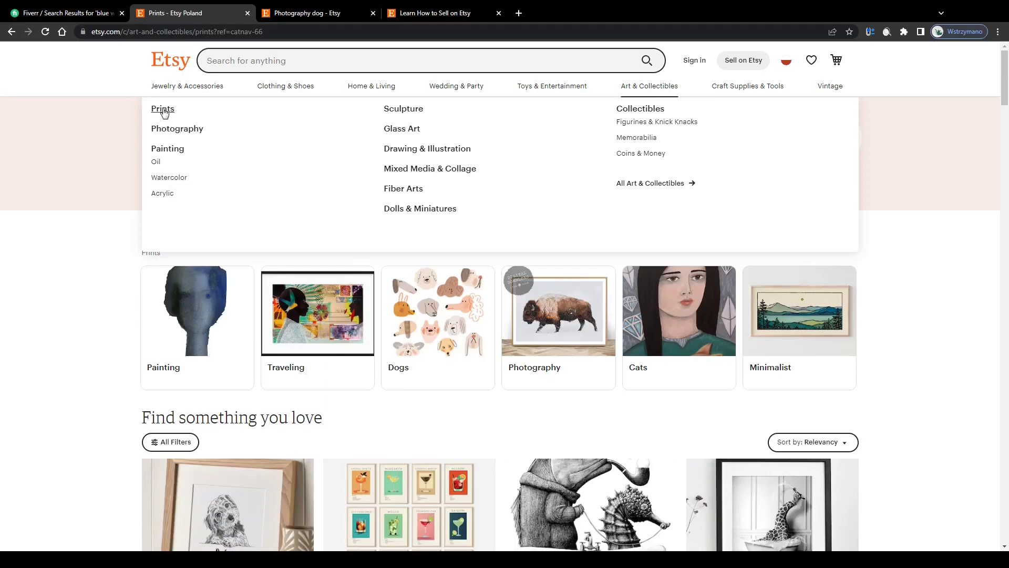
{"action": "key", "text": "ctrl+plus"}
{"action": "key", "text": "ctrl+plus"}
{"action": "key", "text": "ctrl+plus"}
{"action": "key", "text": "ctrl+plus"}
{"action": "key", "text": "ctrl+plus"}
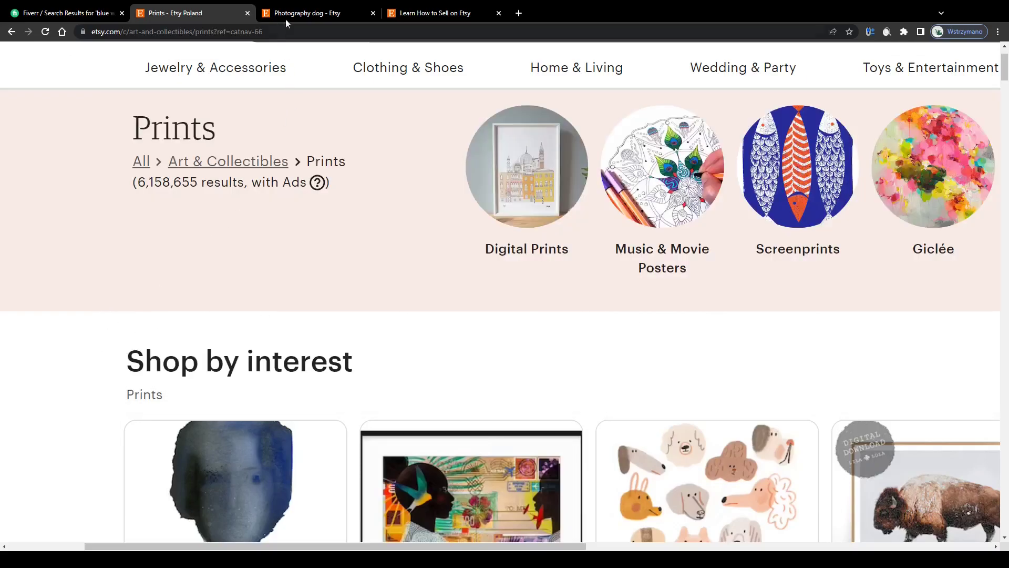
- Show Etsy's "photography dog" search results and examine the listed dog prints, presets and portraits with their prices
{"action": "left_click", "coordinate": [291, 13]}
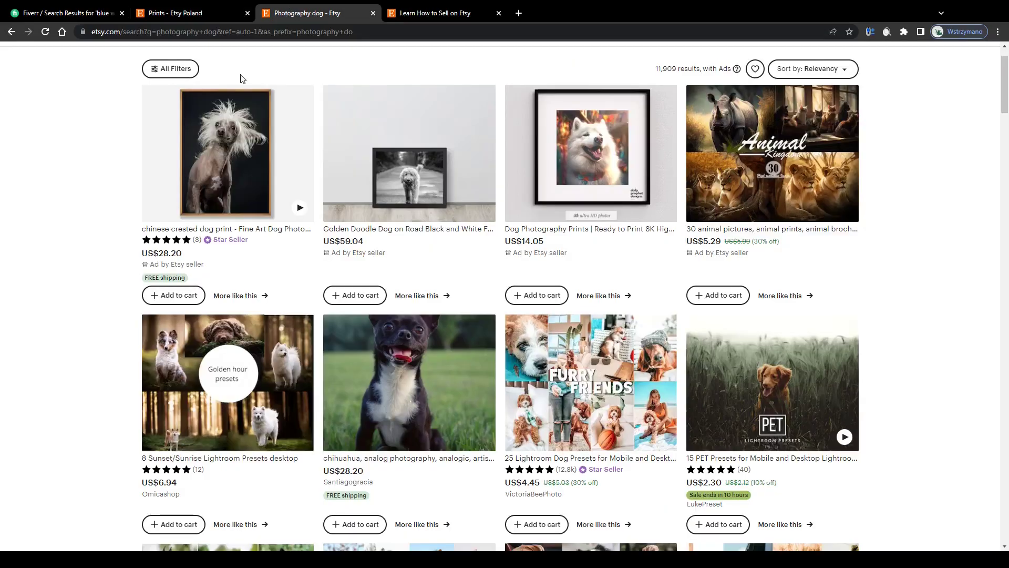
{"action": "scroll", "coordinate": [92, 194], "scroll_direction": "down", "scroll_amount": 7}
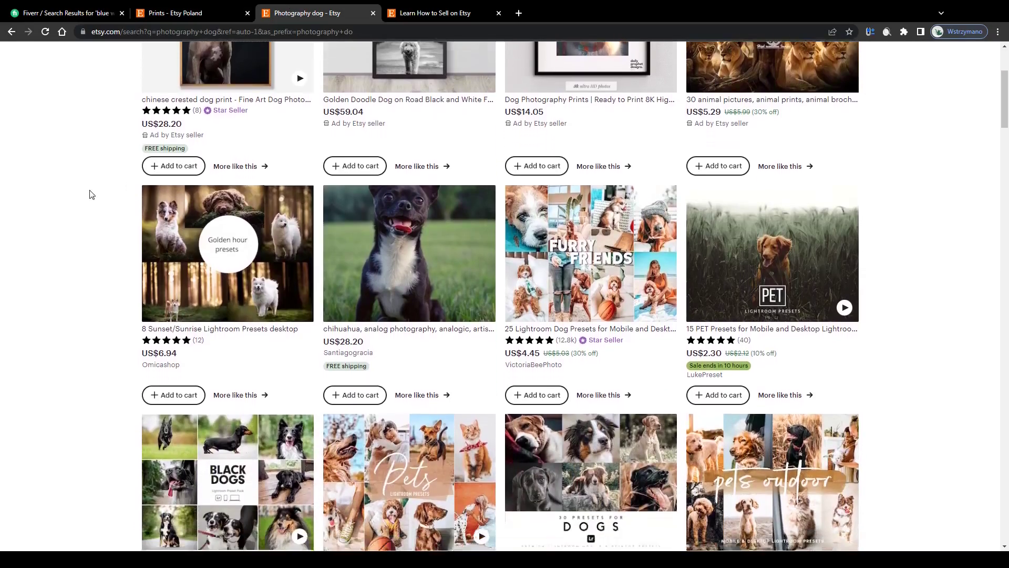
{"action": "scroll", "coordinate": [304, 277], "scroll_direction": "down", "scroll_amount": 2}
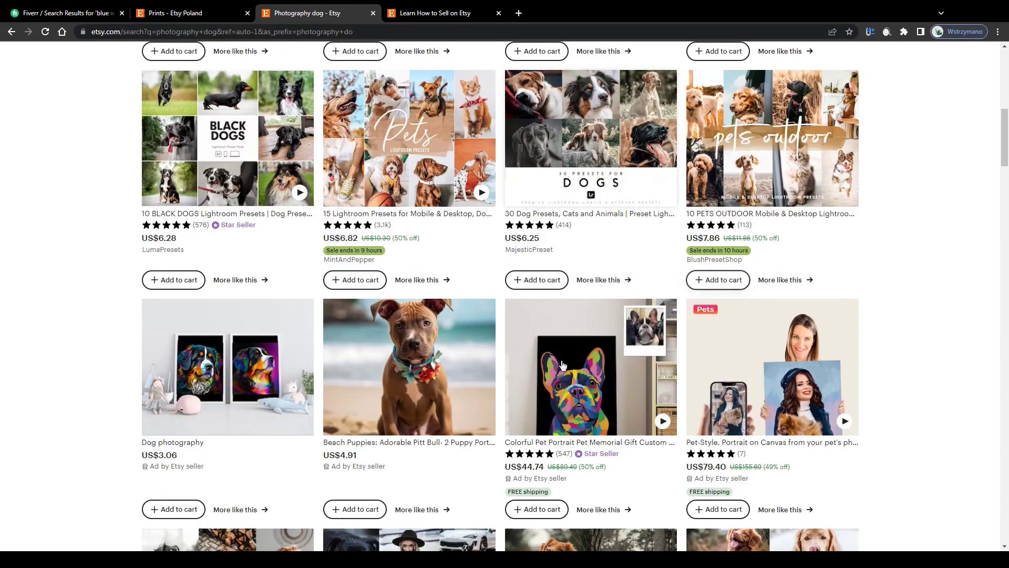
{"action": "scroll", "coordinate": [455, 270], "scroll_direction": "up", "scroll_amount": 4}
{"action": "scroll", "coordinate": [444, 317], "scroll_direction": "up", "scroll_amount": 6}
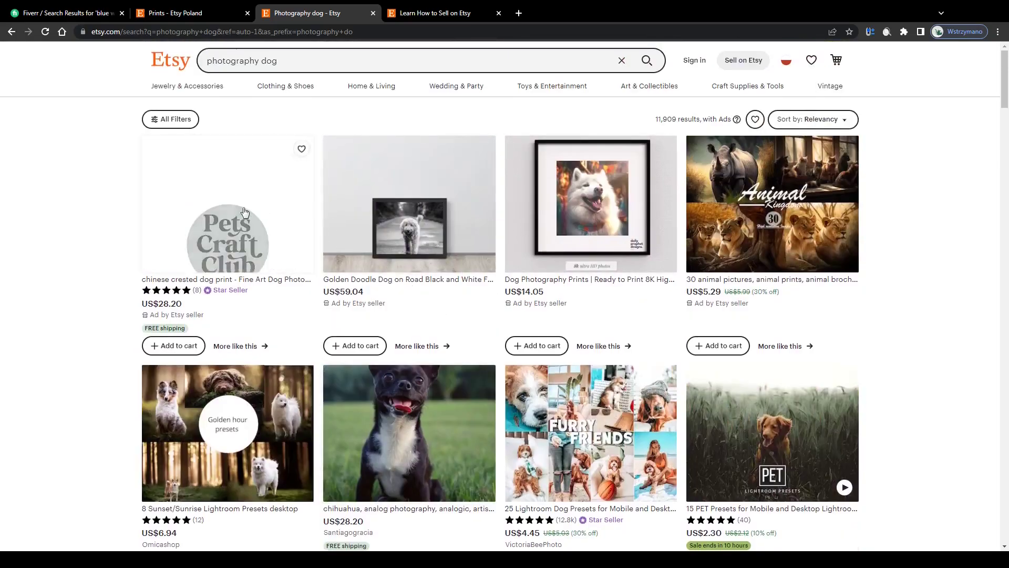
{"action": "scroll", "coordinate": [525, 231], "scroll_direction": "down", "scroll_amount": 1}
{"action": "scroll", "coordinate": [529, 232], "scroll_direction": "down", "scroll_amount": 2}
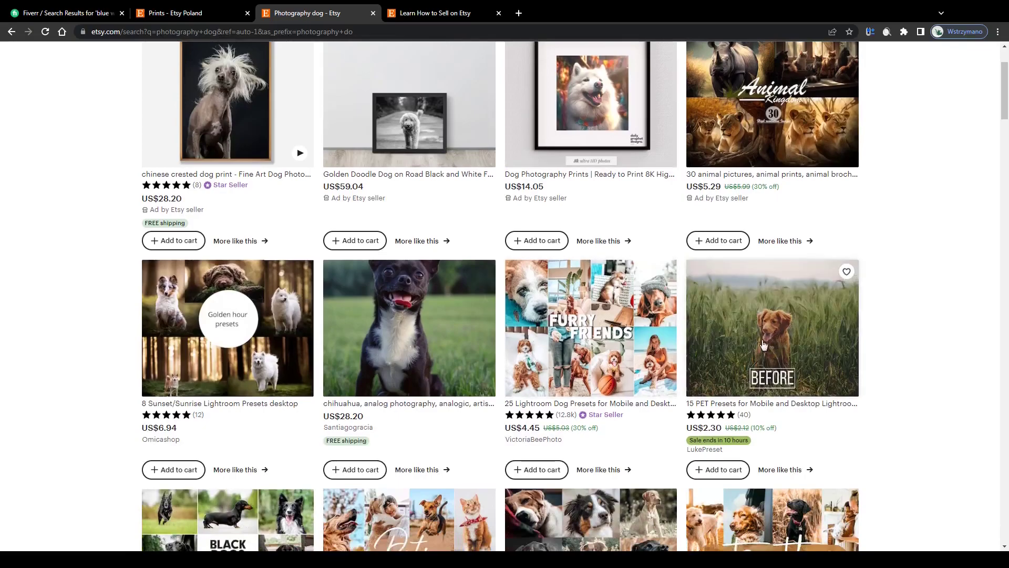
{"action": "scroll", "coordinate": [578, 223], "scroll_direction": "up", "scroll_amount": 2}
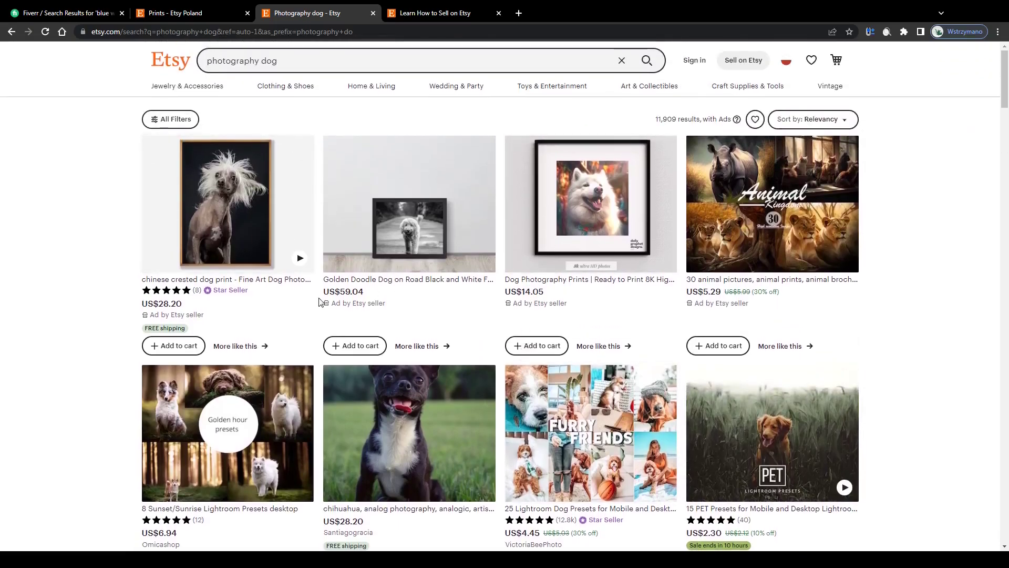
- Compare the prices of the dog prints, presets and custom pet portraits in Etsy's "photography dog" results
{"action": "left_click_drag", "start_coordinate": [322, 296], "coordinate": [369, 292]}
{"action": "left_click_drag", "start_coordinate": [503, 293], "coordinate": [549, 291]}
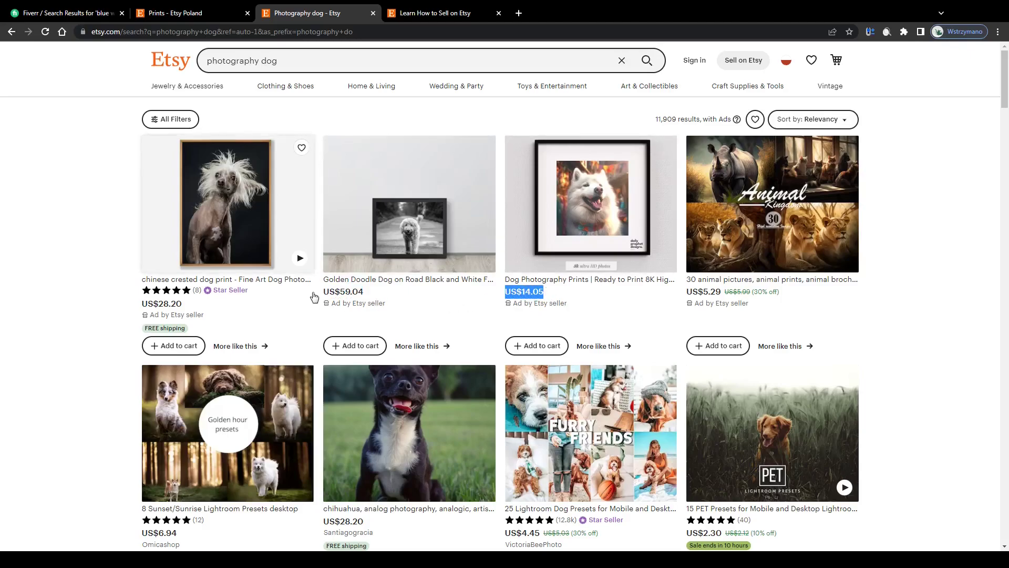
{"action": "scroll", "coordinate": [314, 297], "scroll_direction": "down", "scroll_amount": 3}
{"action": "mouse_move", "coordinate": [321, 364]}
{"action": "left_mouse_down"}
{"action": "mouse_move", "coordinate": [360, 363]}
{"action": "mouse_move", "coordinate": [329, 364]}
{"action": "left_mouse_up"}
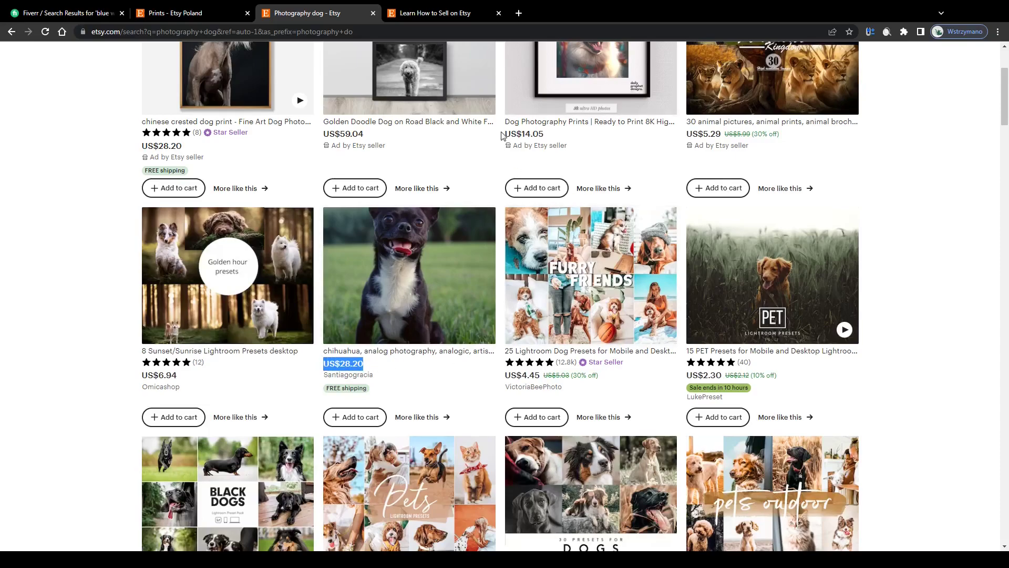
{"action": "left_click_drag", "start_coordinate": [504, 134], "coordinate": [557, 139]}
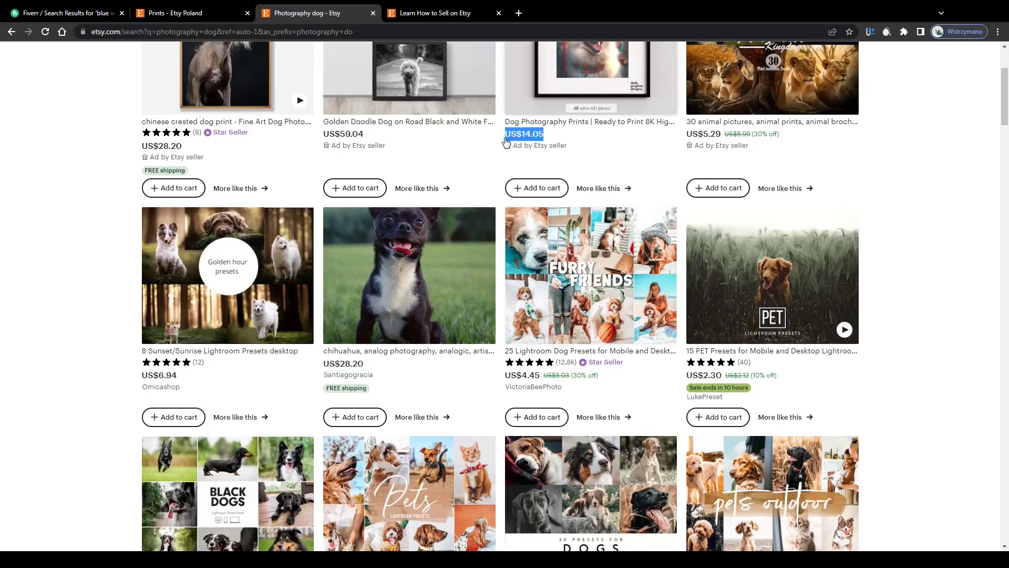
{"action": "scroll", "coordinate": [475, 199], "scroll_direction": "down", "scroll_amount": 7}
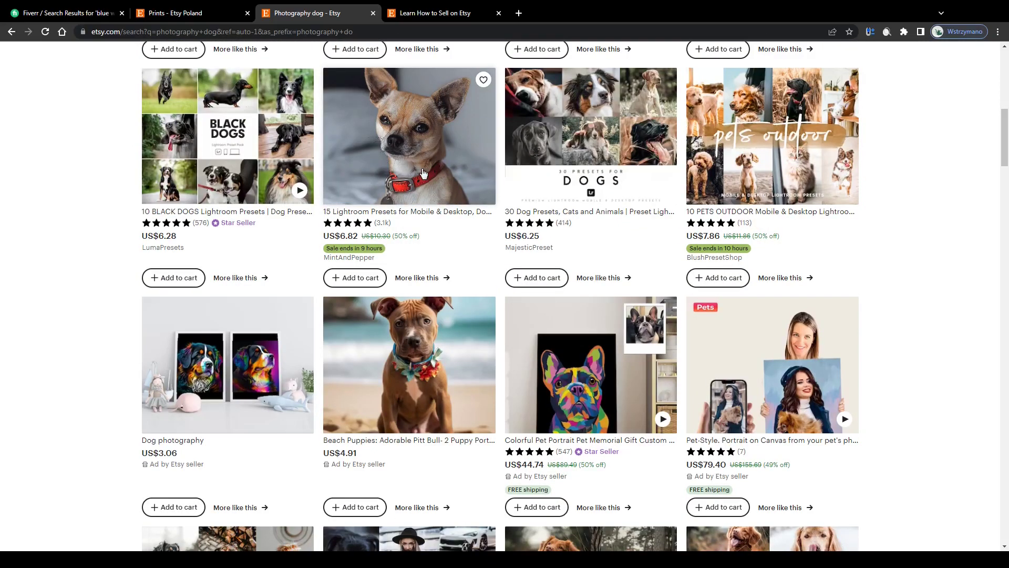
{"action": "scroll", "coordinate": [326, 316], "scroll_direction": "up", "scroll_amount": 2}
{"action": "scroll", "coordinate": [328, 342], "scroll_direction": "down", "scroll_amount": 1}
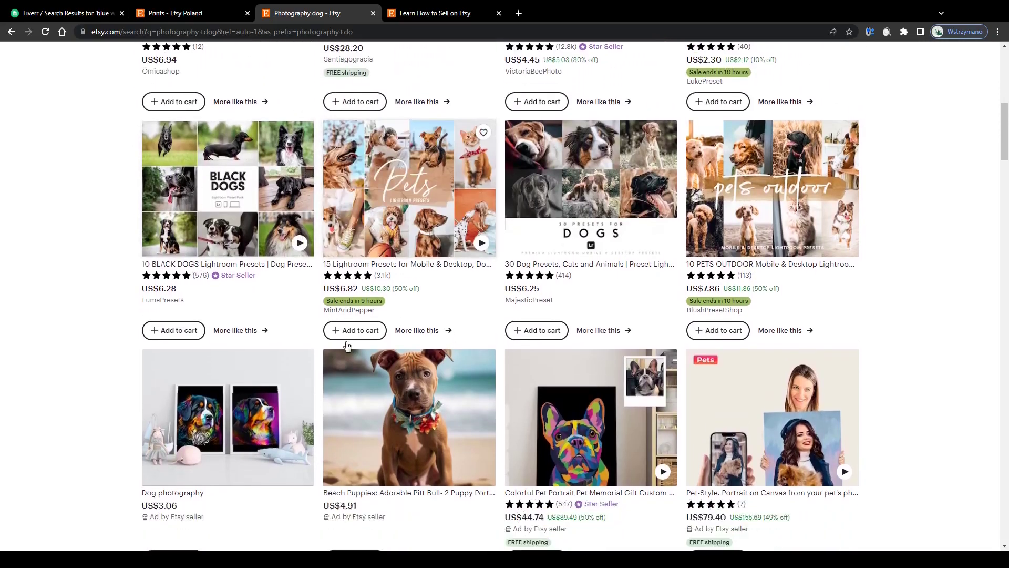
{"action": "scroll", "coordinate": [328, 342], "scroll_direction": "down", "scroll_amount": 3}
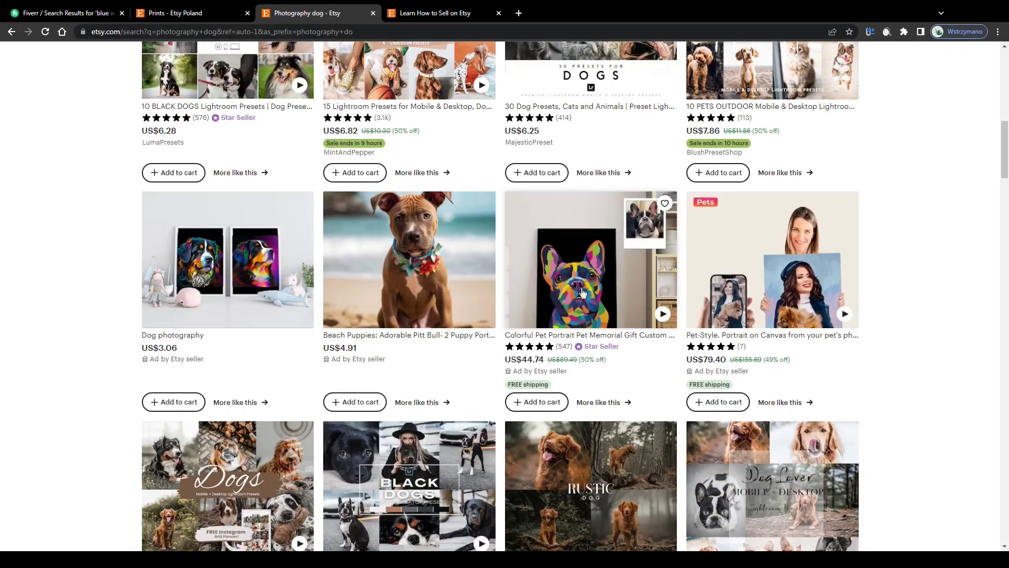
{"action": "scroll", "coordinate": [394, 266], "scroll_direction": "down", "scroll_amount": 4}
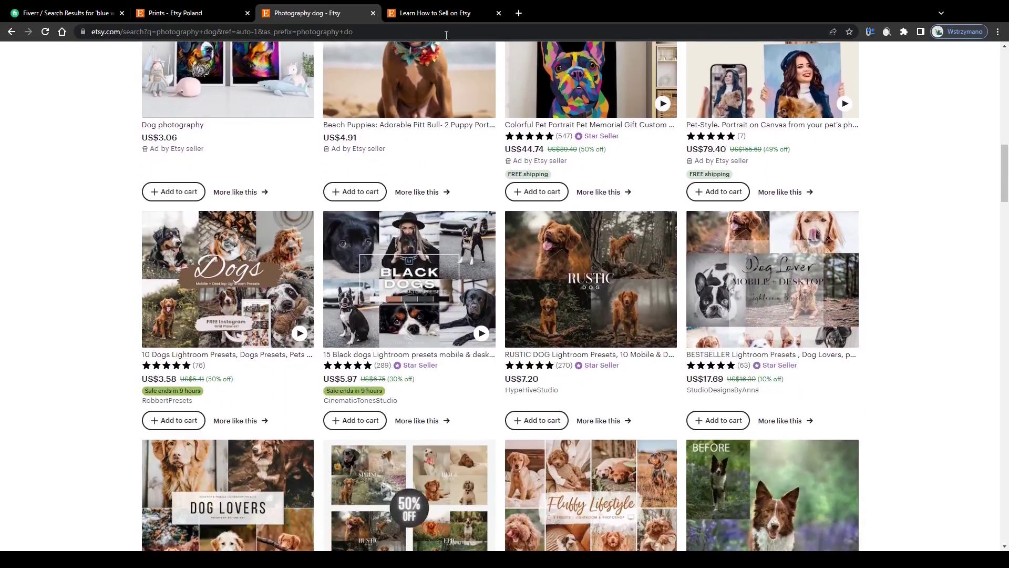
- Switch to Etsy's "Learn How to Sell on Etsy" page and examine the listing fee and how long listings stay active
{"action": "left_click", "coordinate": [450, 8]}
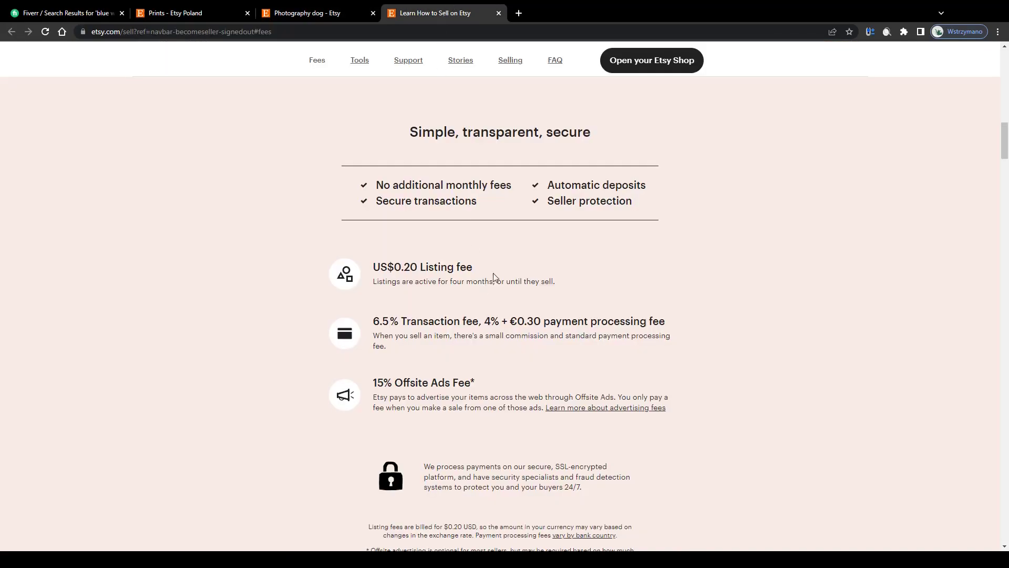
{"action": "scroll", "coordinate": [494, 276], "scroll_direction": "up", "scroll_amount": 3}
{"action": "left_click_drag", "start_coordinate": [396, 261], "coordinate": [595, 288]}
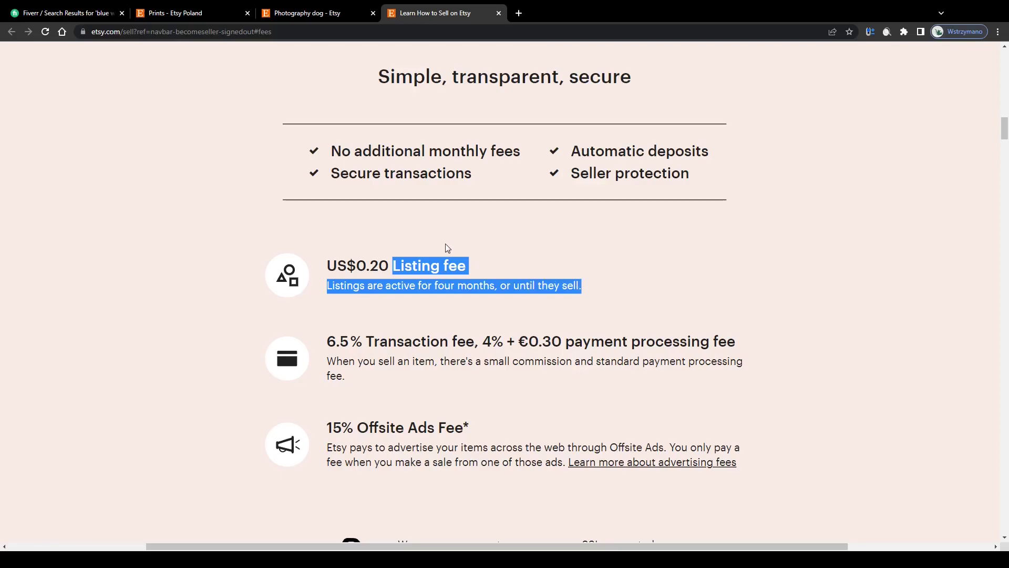
{"action": "left_click_drag", "start_coordinate": [327, 266], "coordinate": [361, 266]}
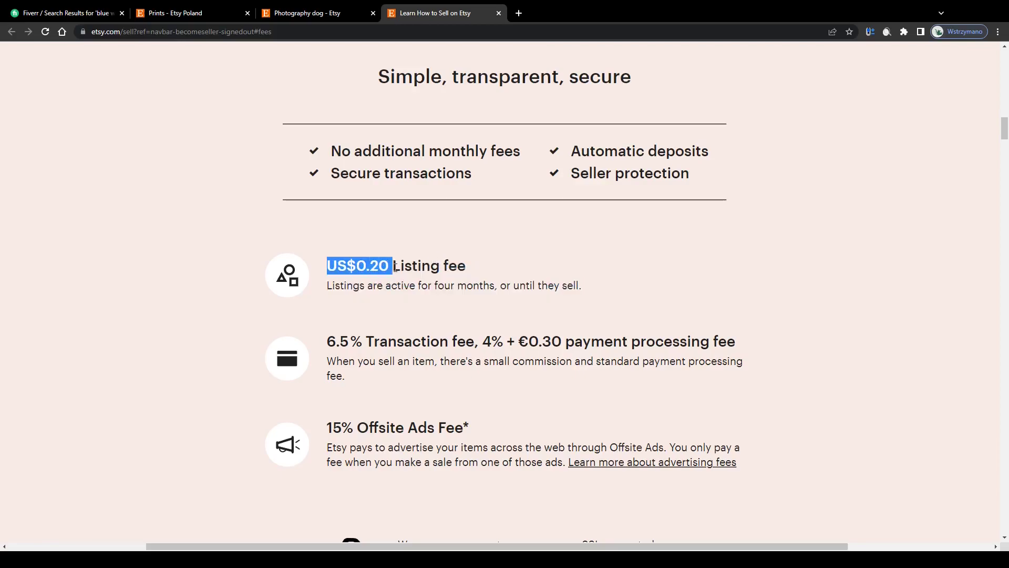
{"action": "key", "text": "ctrl+minus"}
- Return to Etsy's "photography dog" results and skim further down the preset bundles and custom pet portraits
{"action": "left_click", "coordinate": [307, 13]}
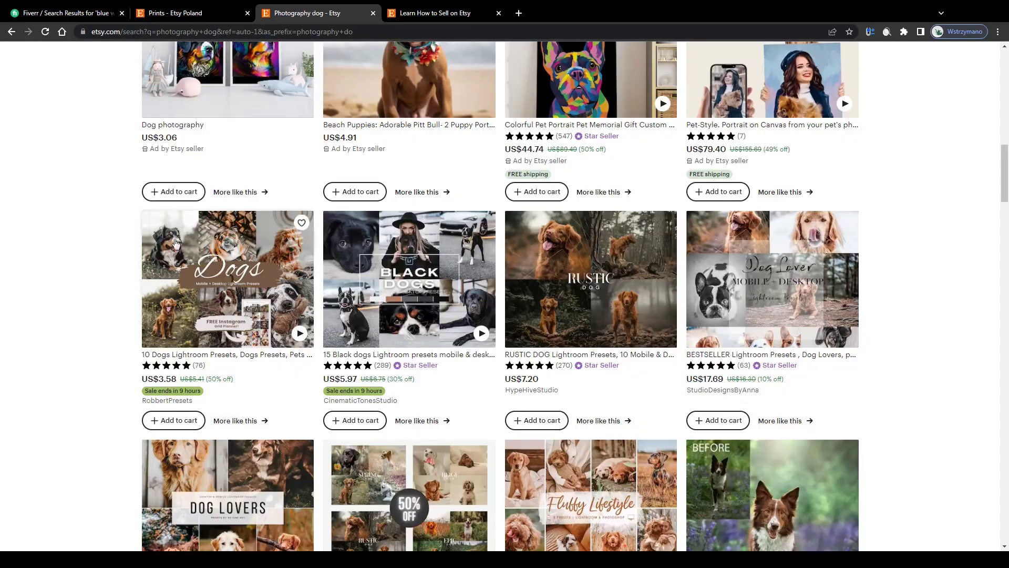
{"action": "scroll", "coordinate": [175, 243], "scroll_direction": "down", "scroll_amount": 5}
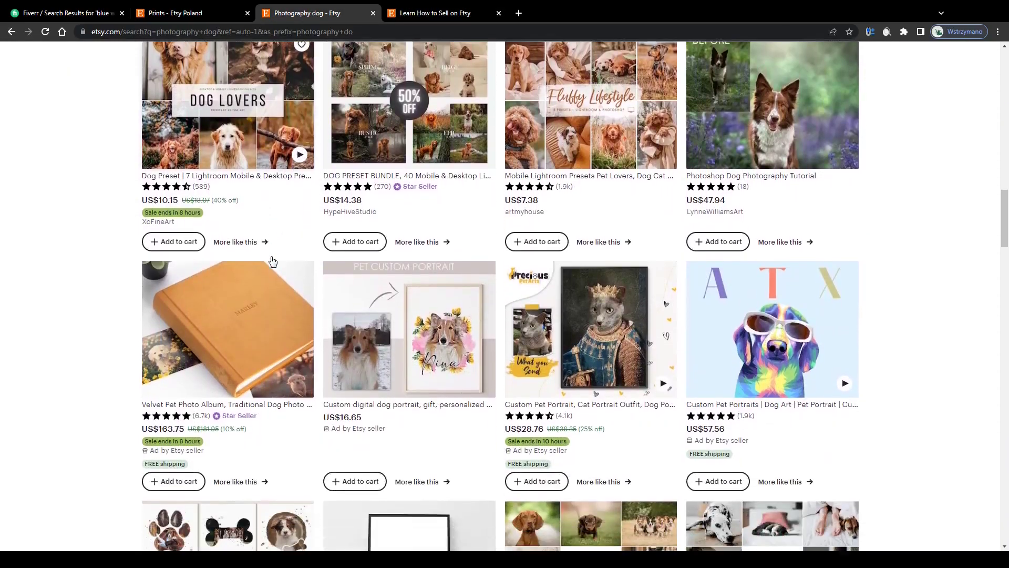
{"action": "scroll", "coordinate": [272, 261], "scroll_direction": "down", "scroll_amount": 2}
- Go back to Etsy's seller fees page and recheck the listing fee entry
{"action": "left_click", "coordinate": [416, 9]}
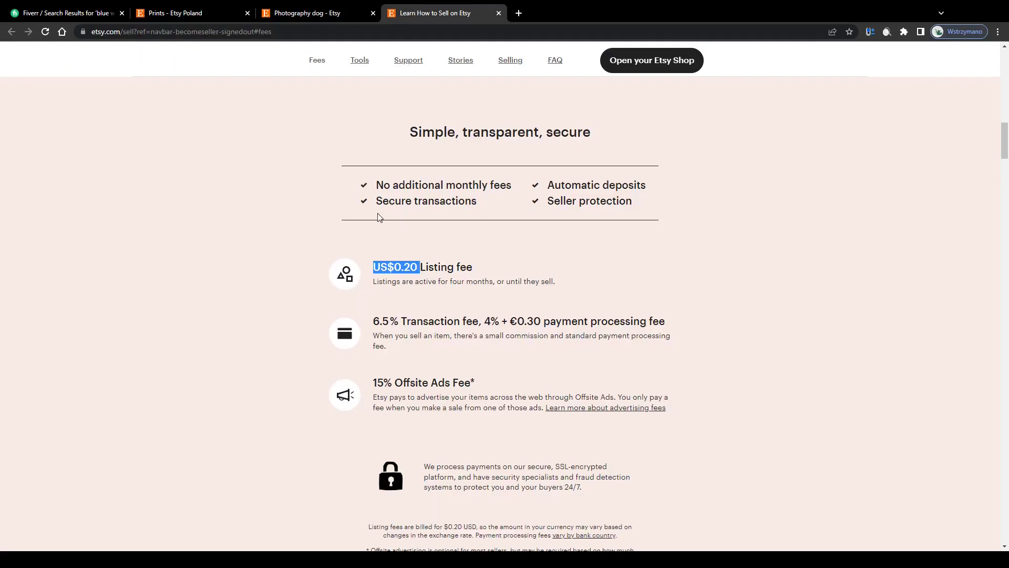
{"action": "left_click", "coordinate": [390, 269]}
{"action": "mouse_move", "coordinate": [476, 270]}
{"action": "left_mouse_down"}
{"action": "mouse_move", "coordinate": [424, 269]}
{"action": "mouse_move", "coordinate": [476, 267]}
{"action": "left_mouse_up"}
- Switch to Fiverr's "blue willow" search results and browse the AI art gigs and their starting prices
{"action": "left_click", "coordinate": [67, 11]}
{"action": "scroll", "coordinate": [146, 212], "scroll_direction": "down", "scroll_amount": 4}
{"action": "scroll", "coordinate": [145, 212], "scroll_direction": "down", "scroll_amount": 4}
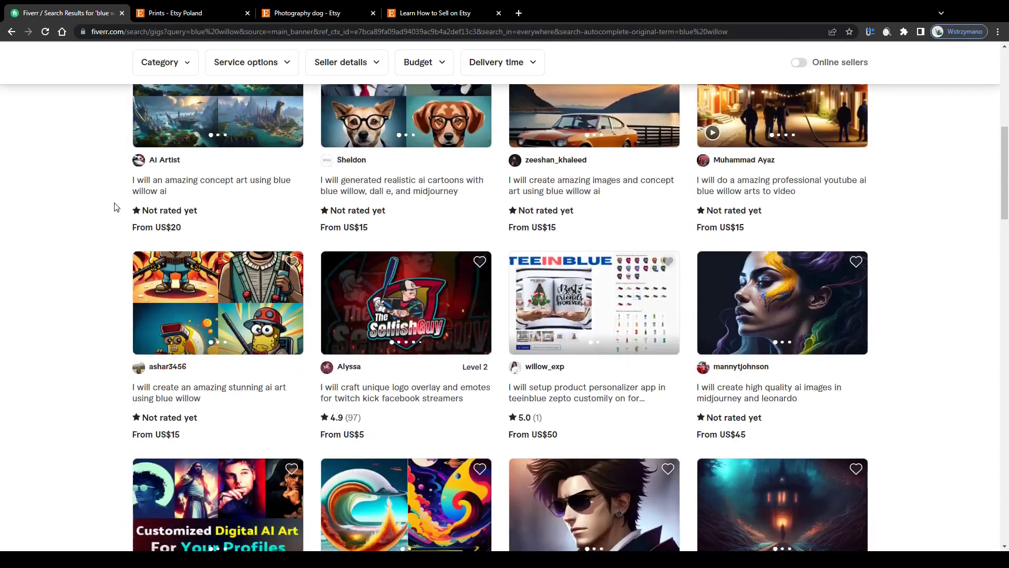
{"action": "scroll", "coordinate": [96, 216], "scroll_direction": "down", "scroll_amount": 10}
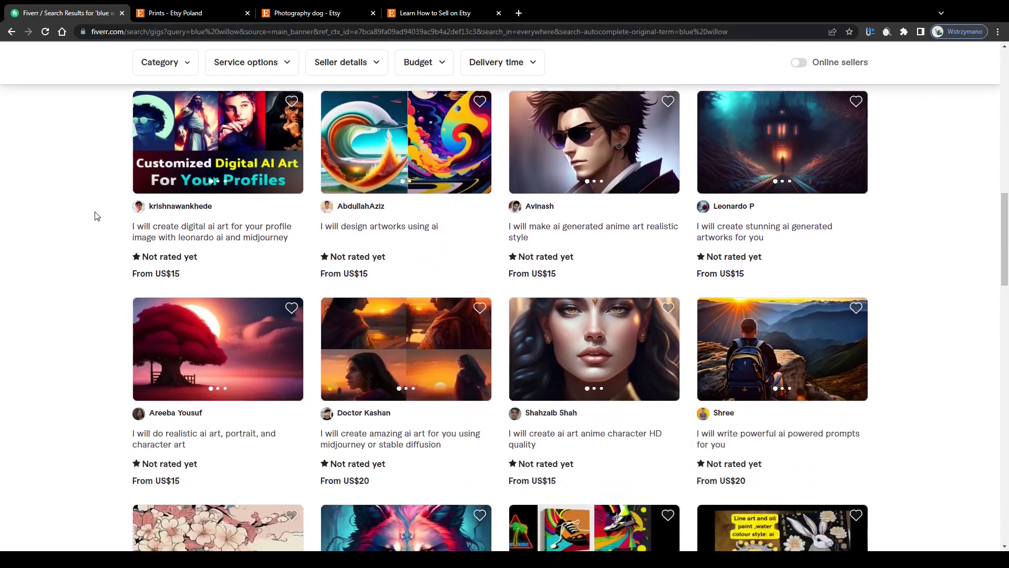
{"action": "scroll", "coordinate": [96, 215], "scroll_direction": "down", "scroll_amount": 4}
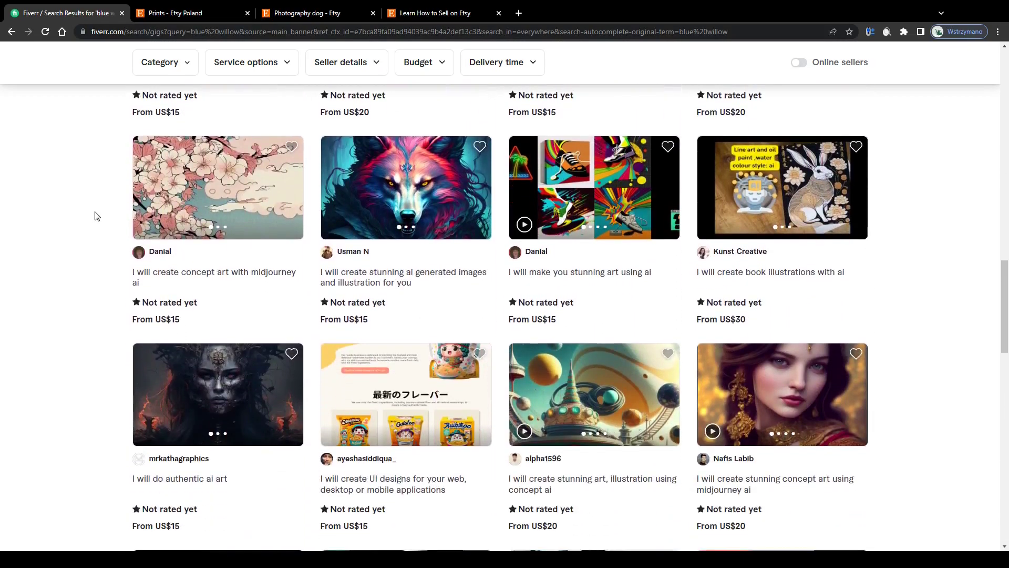
{"action": "scroll", "coordinate": [97, 215], "scroll_direction": "up", "scroll_amount": 4}
{"action": "scroll", "coordinate": [97, 216], "scroll_direction": "up", "scroll_amount": 18}
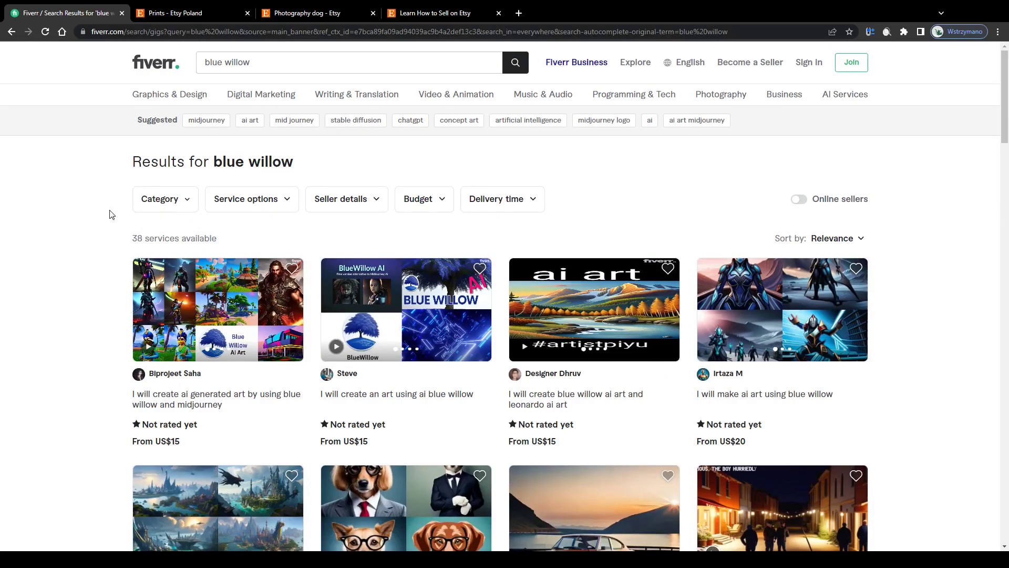
{"action": "scroll", "coordinate": [84, 165], "scroll_direction": "down", "scroll_amount": 1}
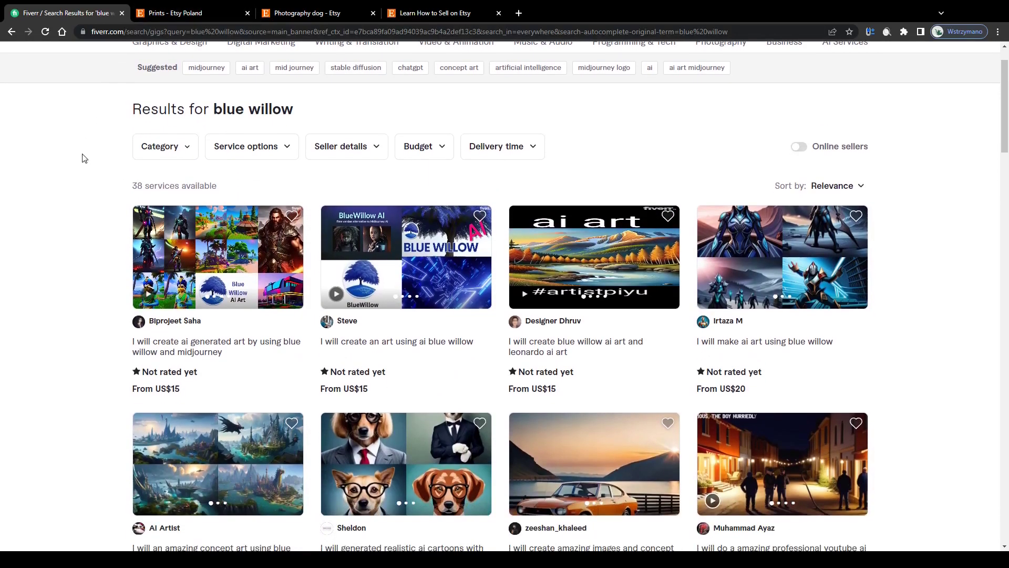